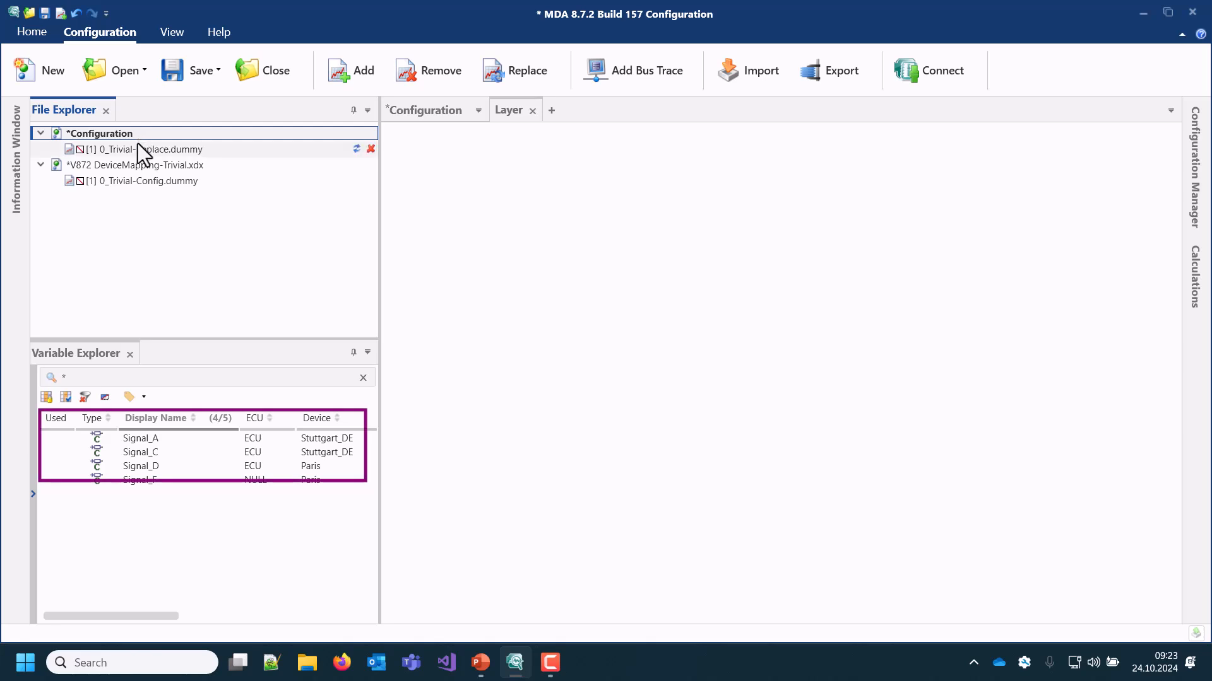
Replace measure file 0_Trivial-Config.dummy in the V872 DeviceMapping-Trivial.xdx configuration with 0_Trivial-Replace.dummy
double_click(134, 179)
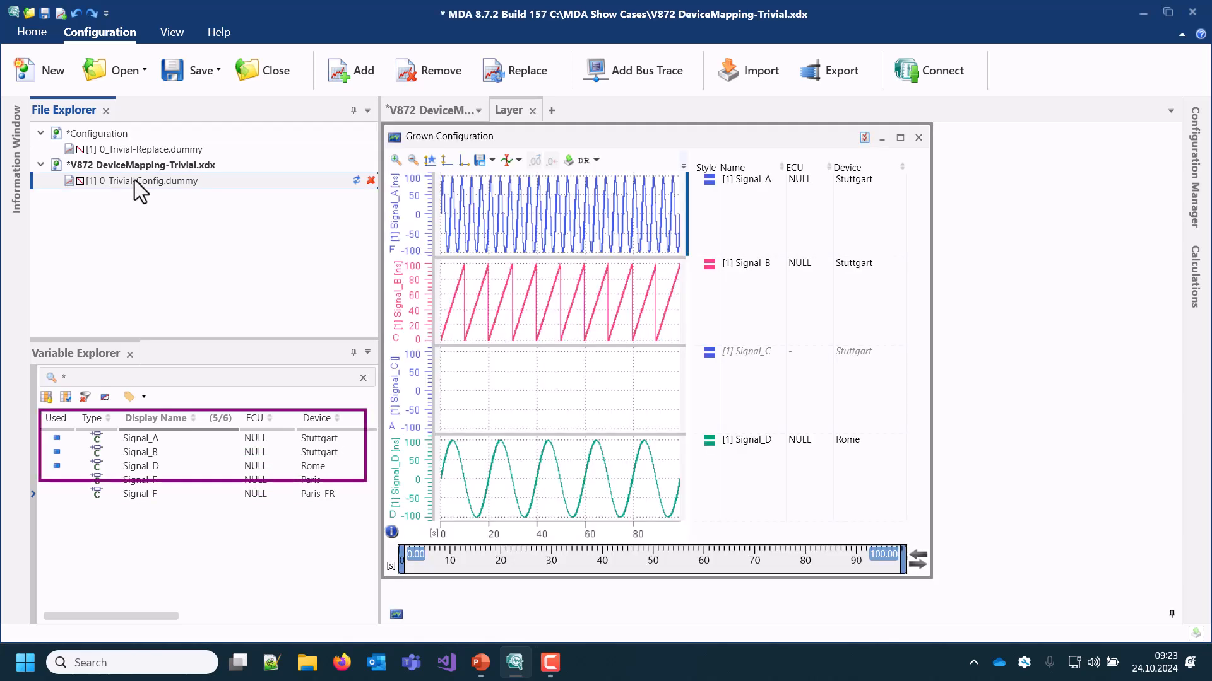
left_click(356, 181)
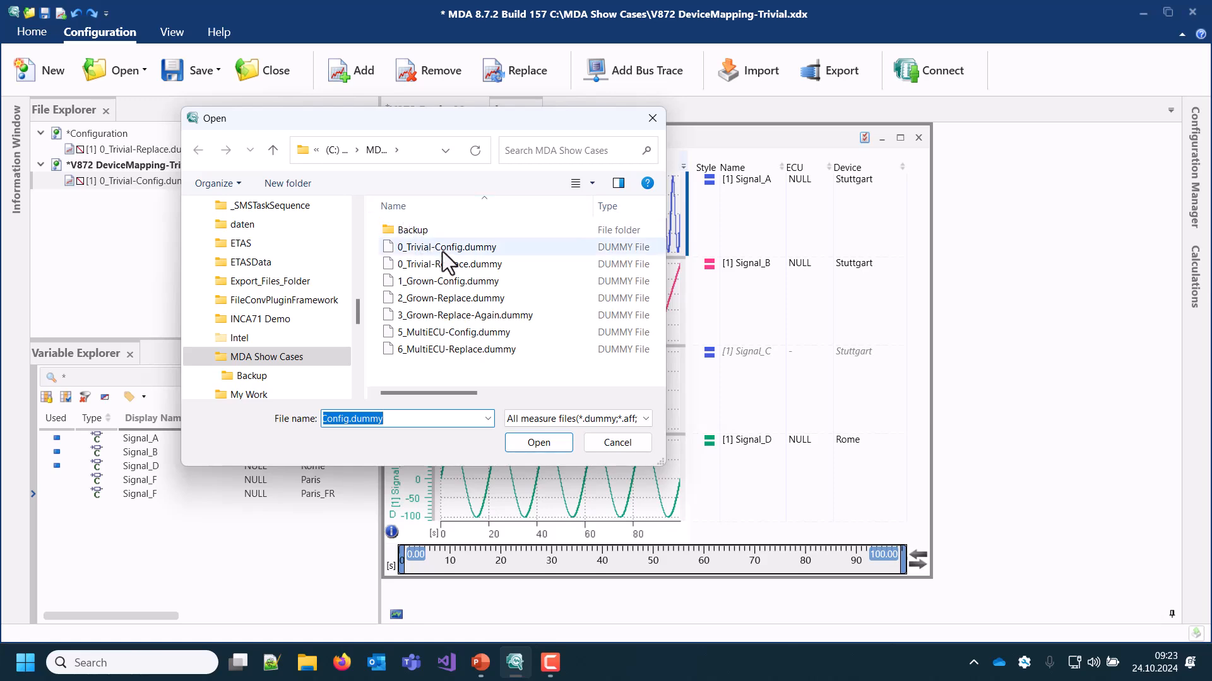
left_click(459, 262)
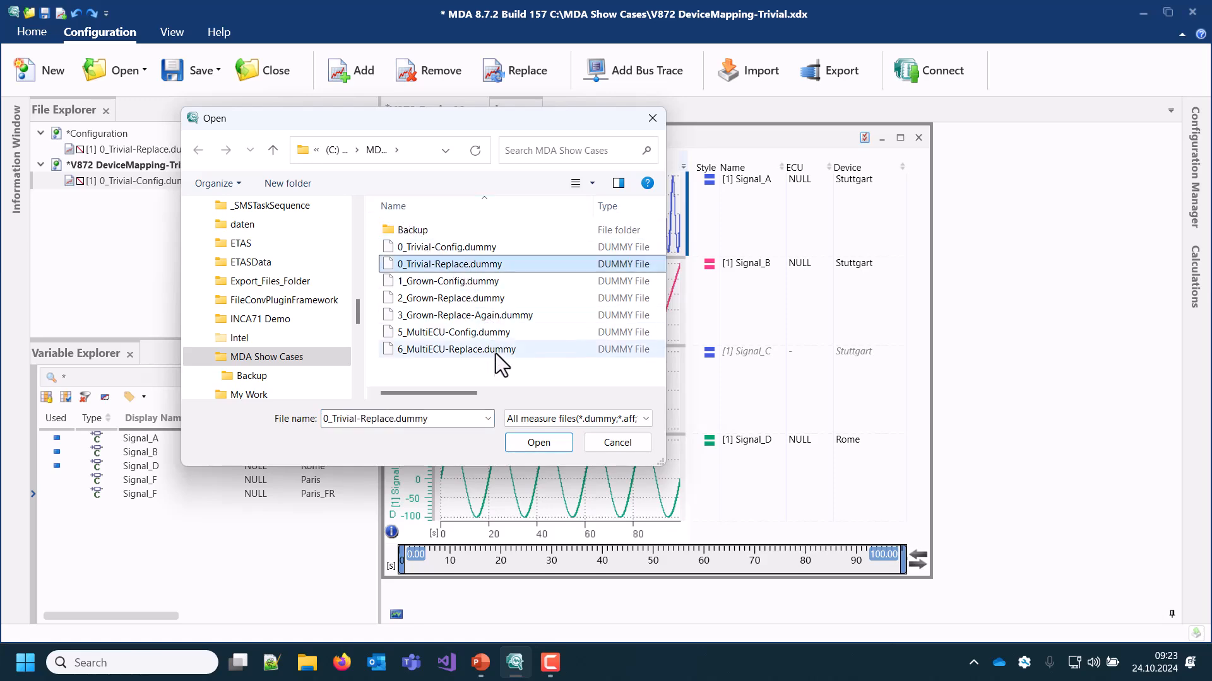
left_click(533, 442)
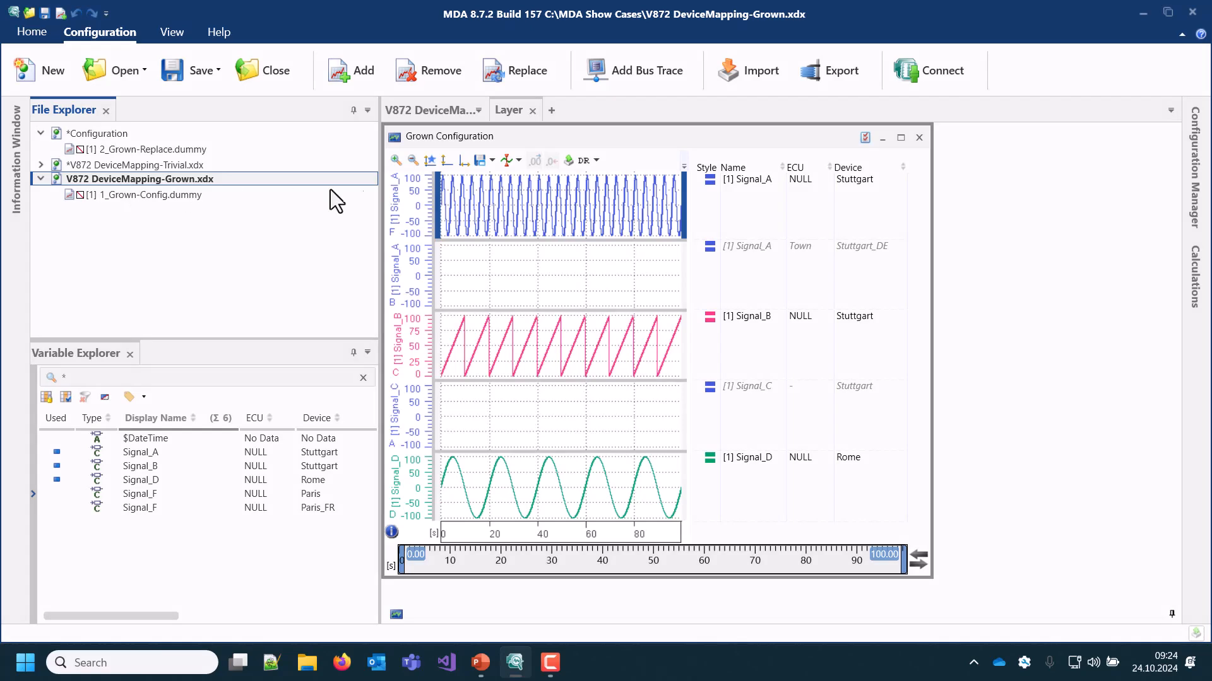
Compare the signals, ECUs and devices of 2_Grown-Replace.dummy with those of 1_Grown-Config.dummy
left_click(763, 196)
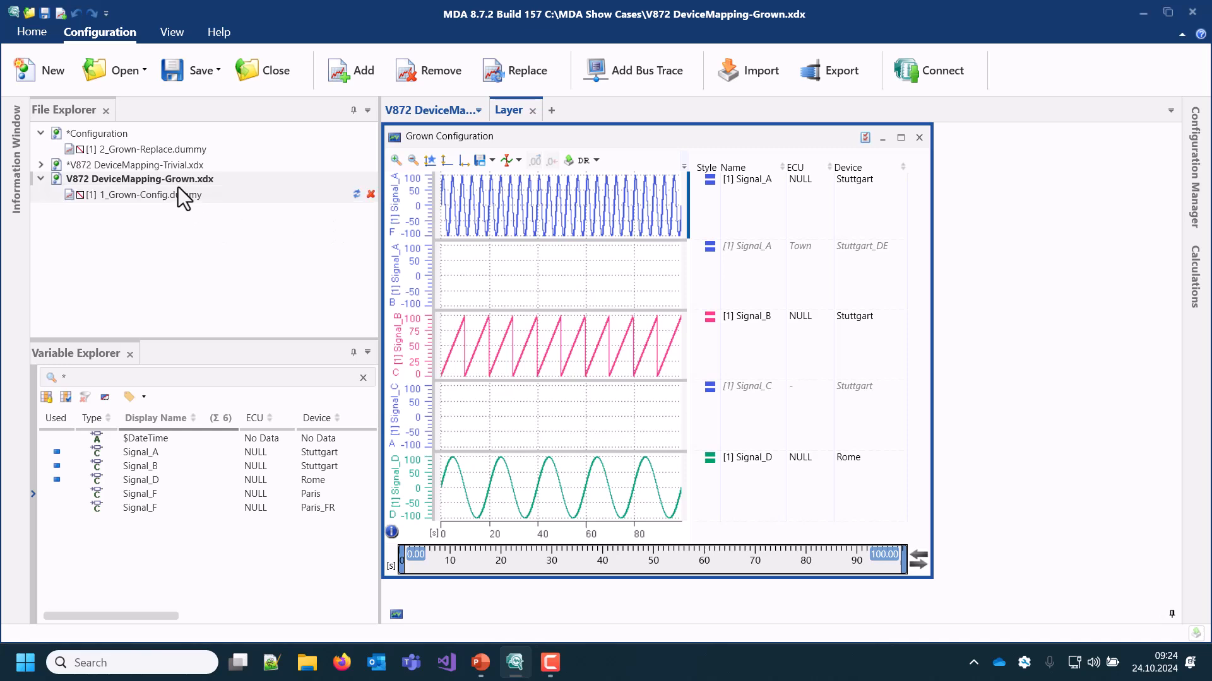
left_click(160, 151)
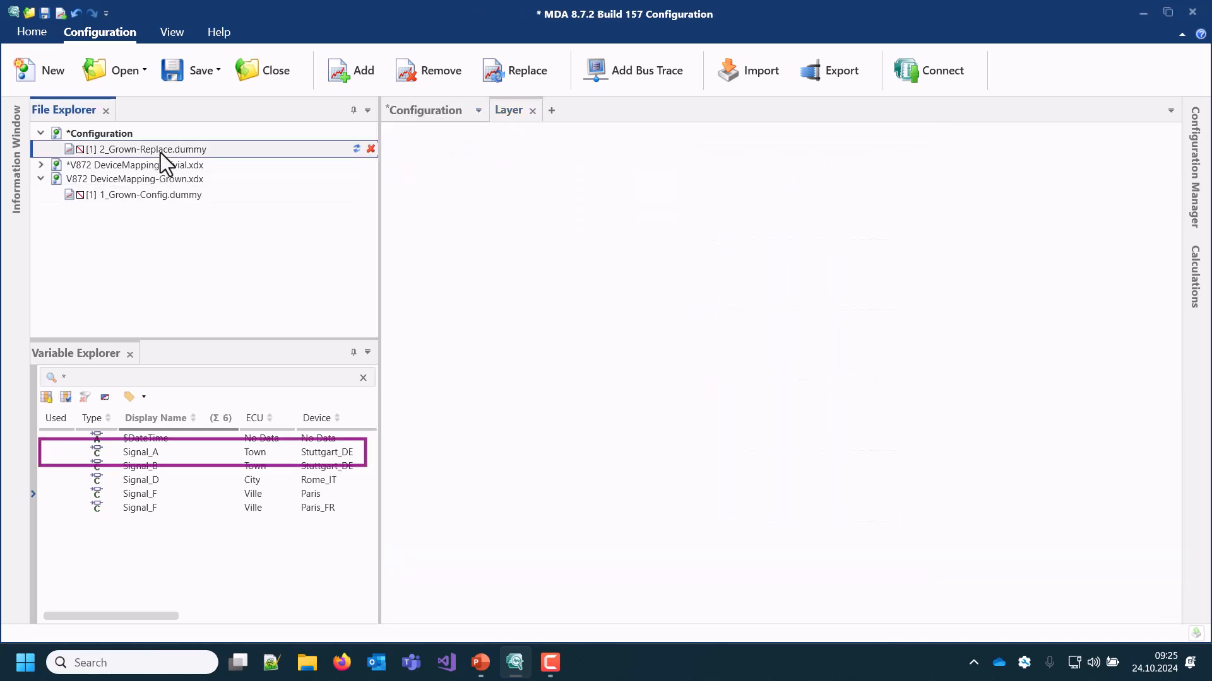
left_click(170, 196)
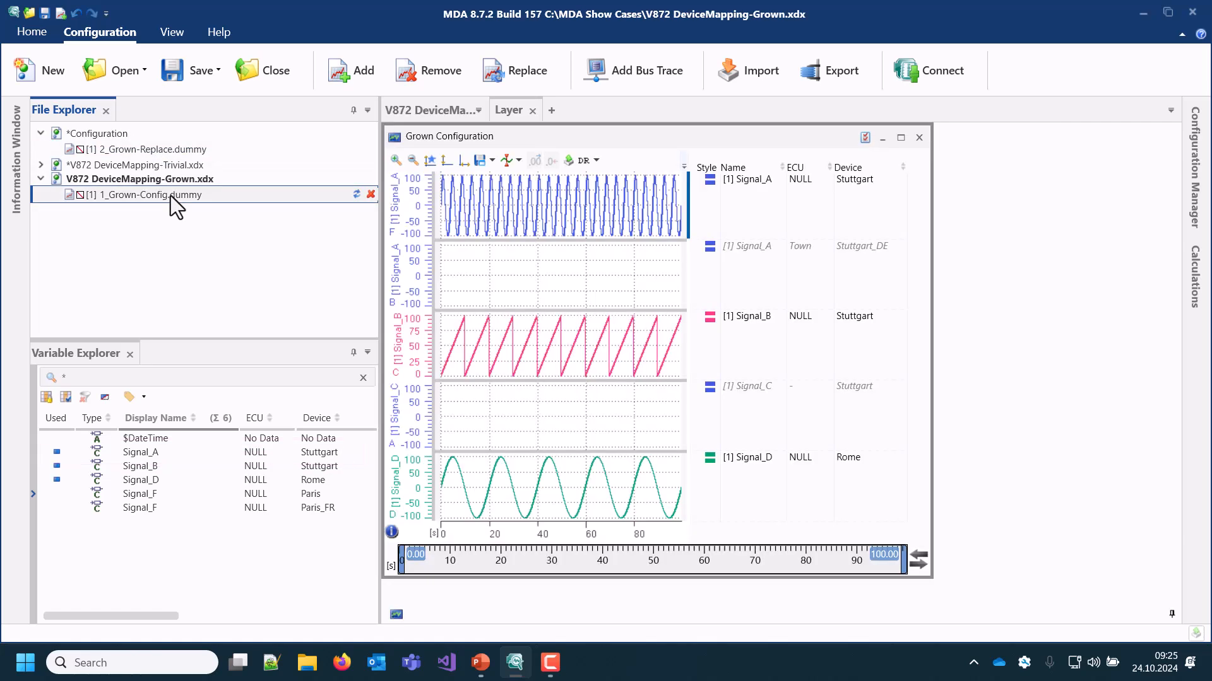
Try replacing 1_Grown-Config.dummy with 2_Grown-Replace.dummy while accepting the proposed device mapping as is, and undo the replacement
left_click(357, 194)
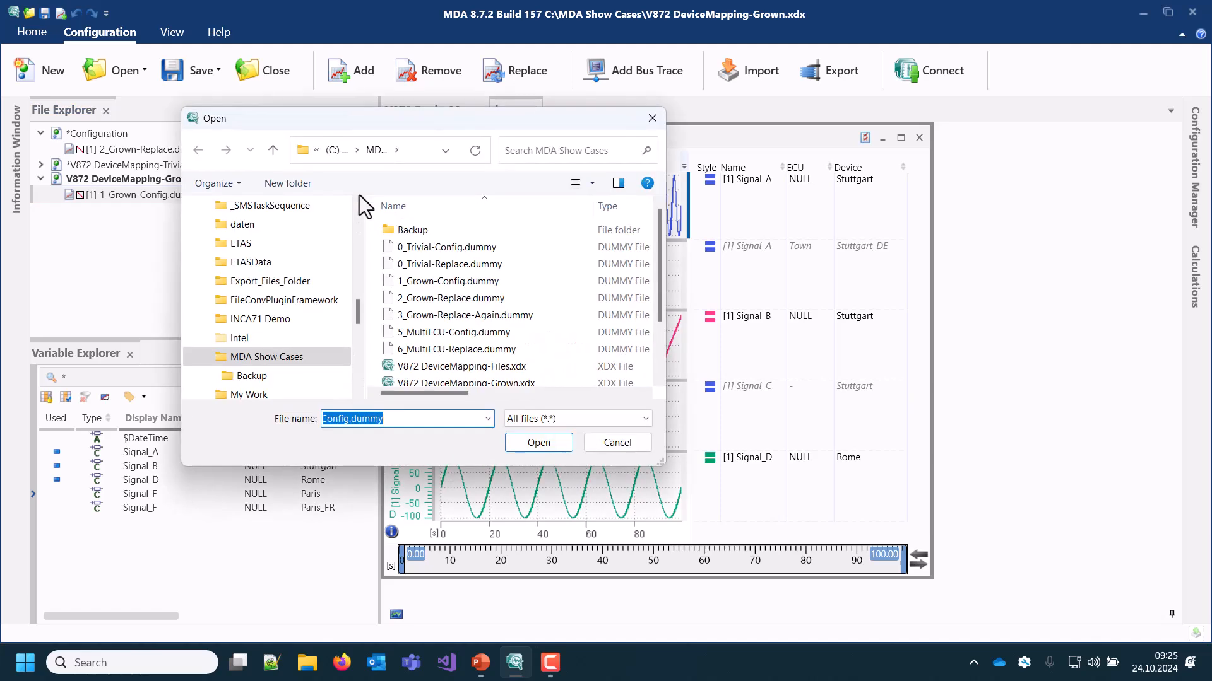
left_click(459, 297)
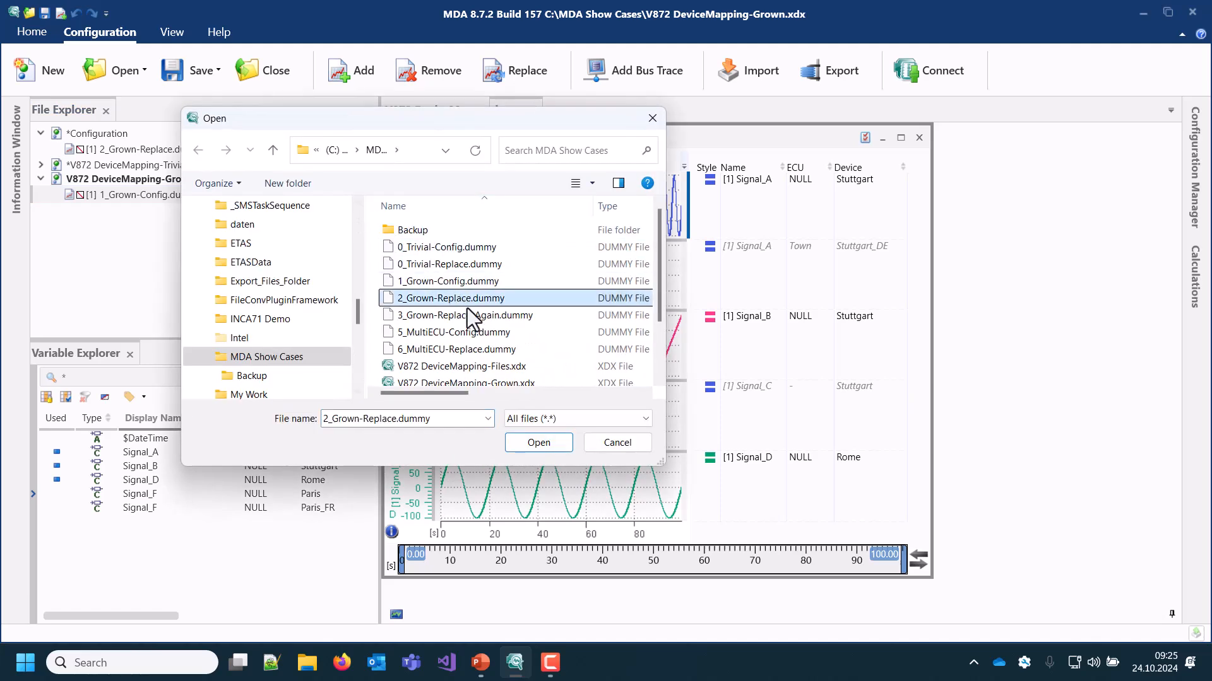
left_click(538, 443)
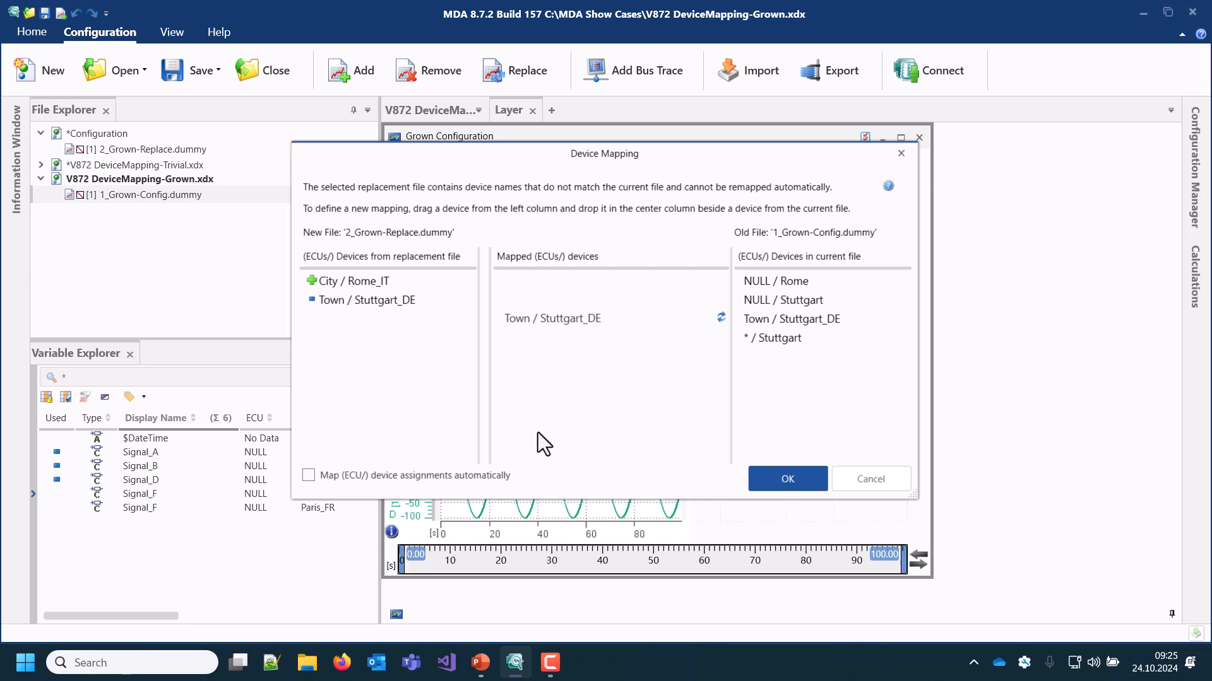
left_click(761, 476)
left_click(459, 281)
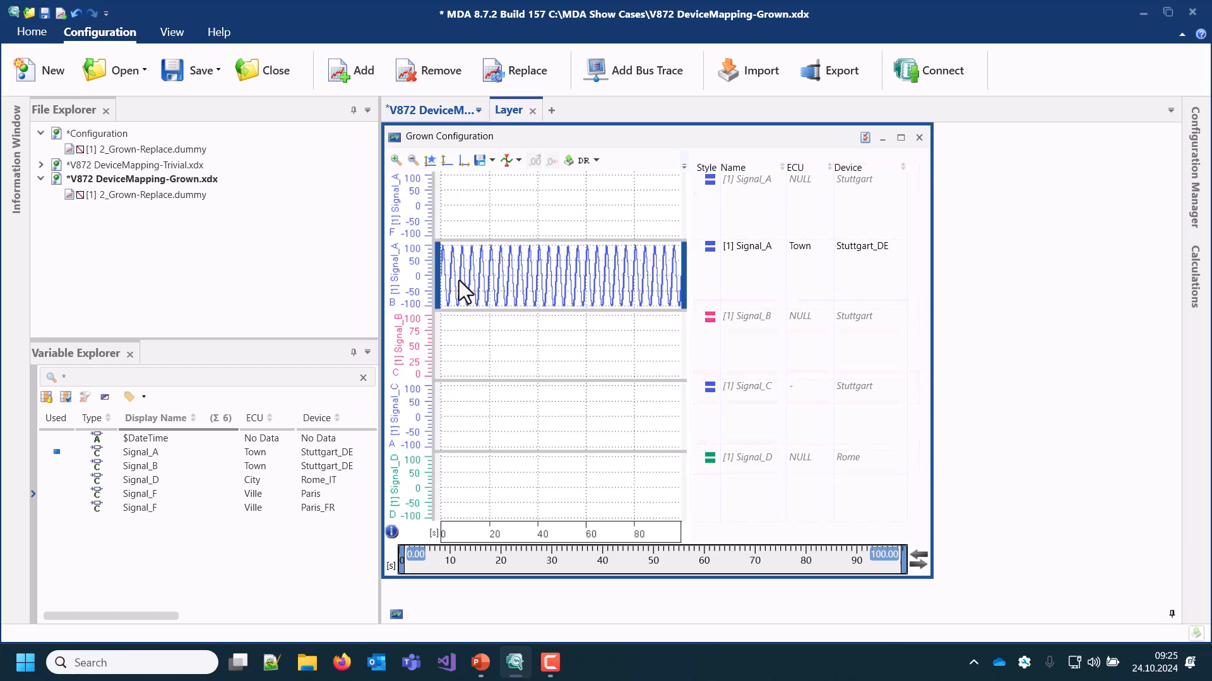
left_click(75, 12)
Try replacing 1_Grown-Config.dummy with 2_Grown-Replace.dummy using automatic ECU/device assignment mapping, and undo the replacement
left_click(244, 195)
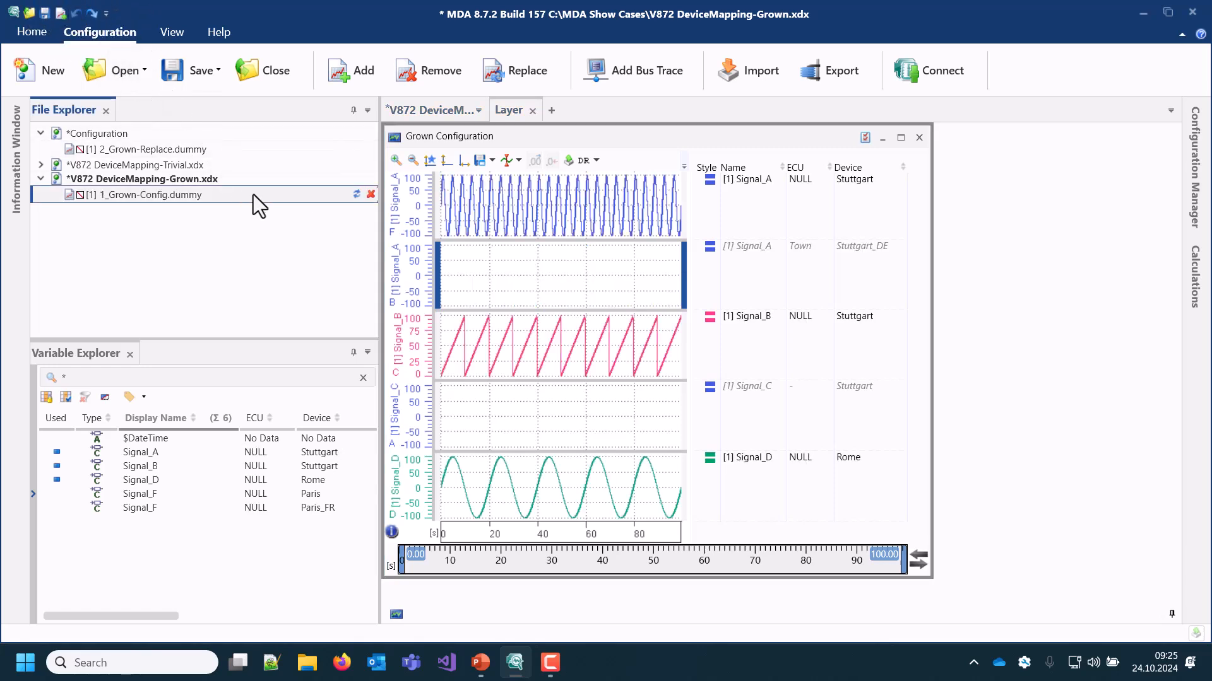
left_click(355, 195)
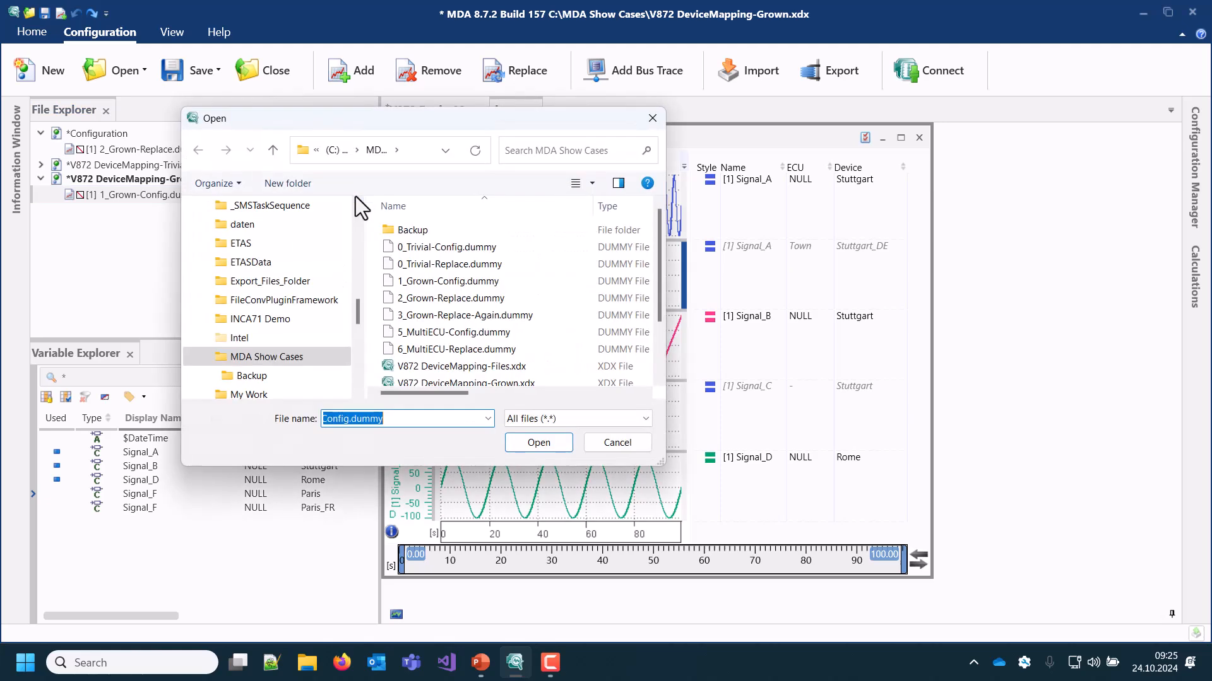
left_click(438, 297)
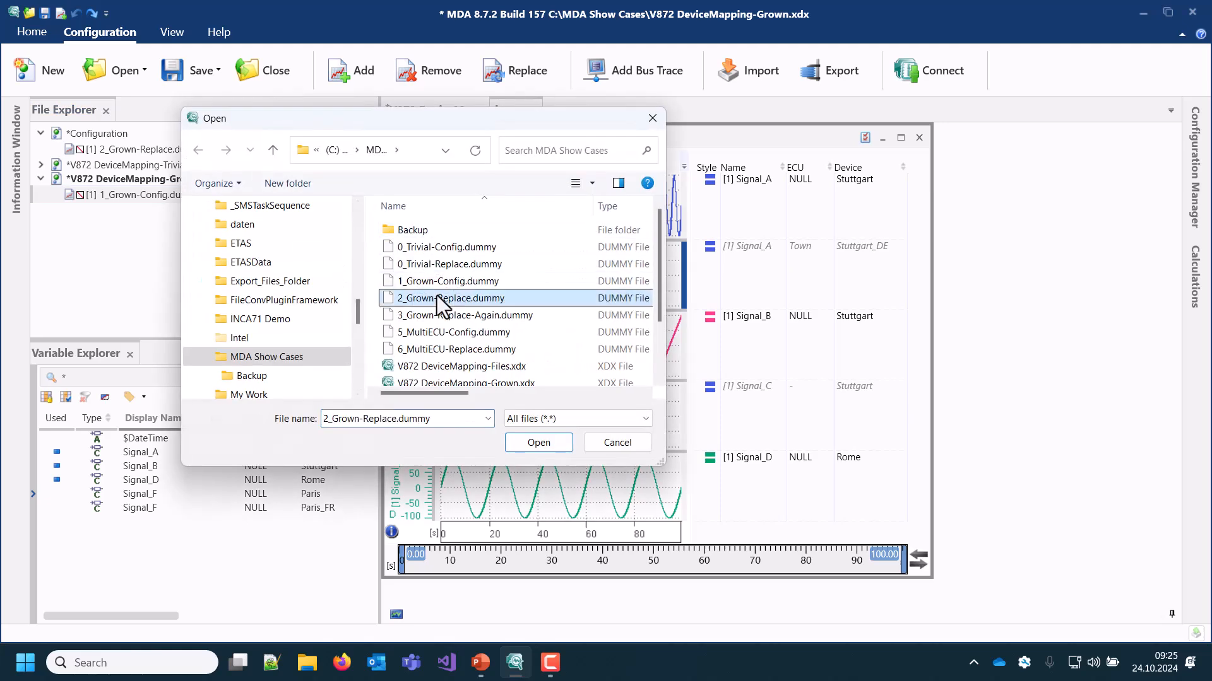
left_click(538, 443)
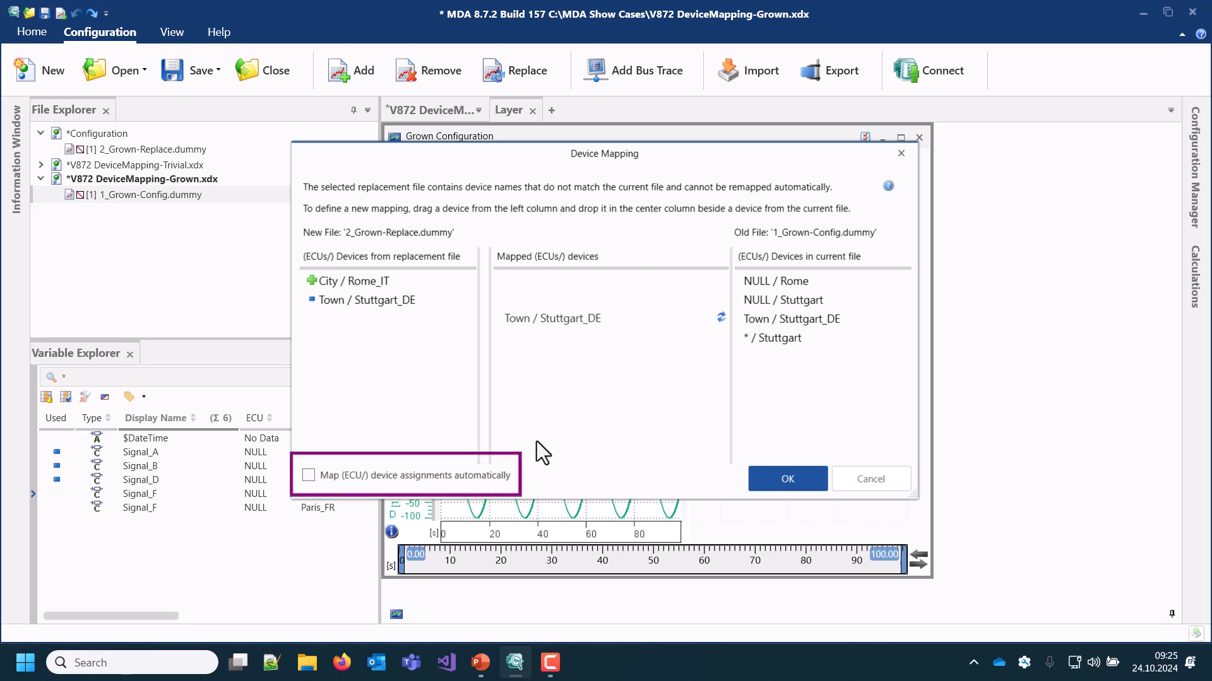
left_click(359, 480)
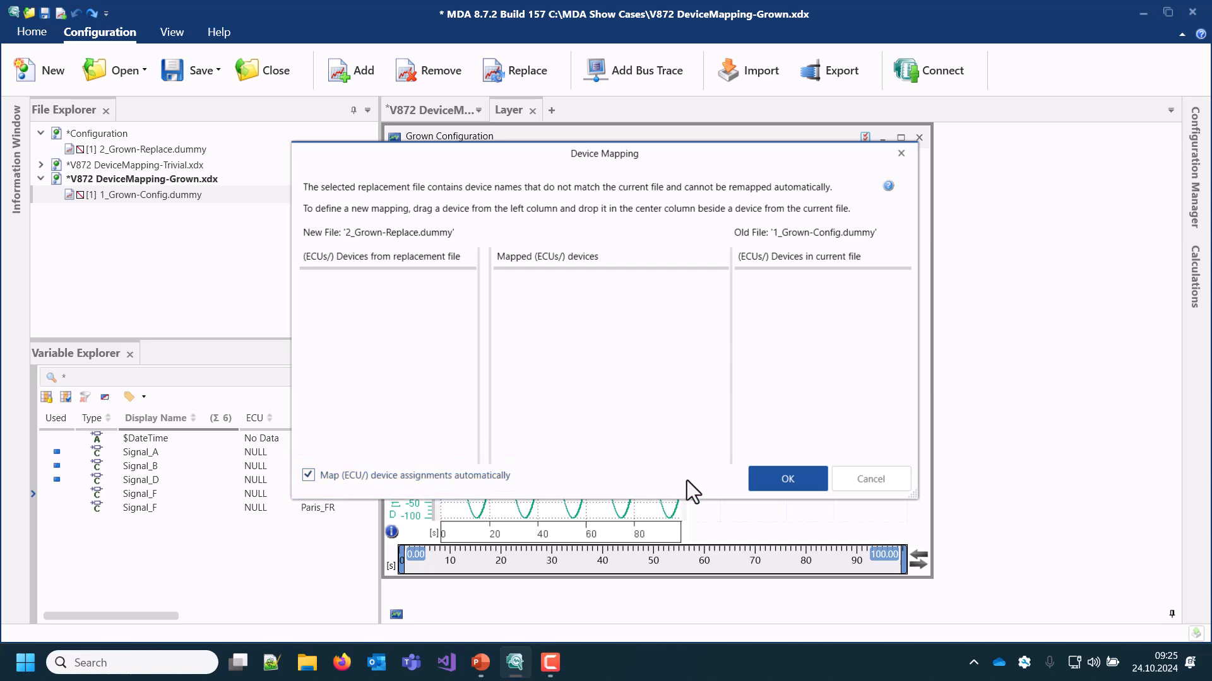
left_click(764, 483)
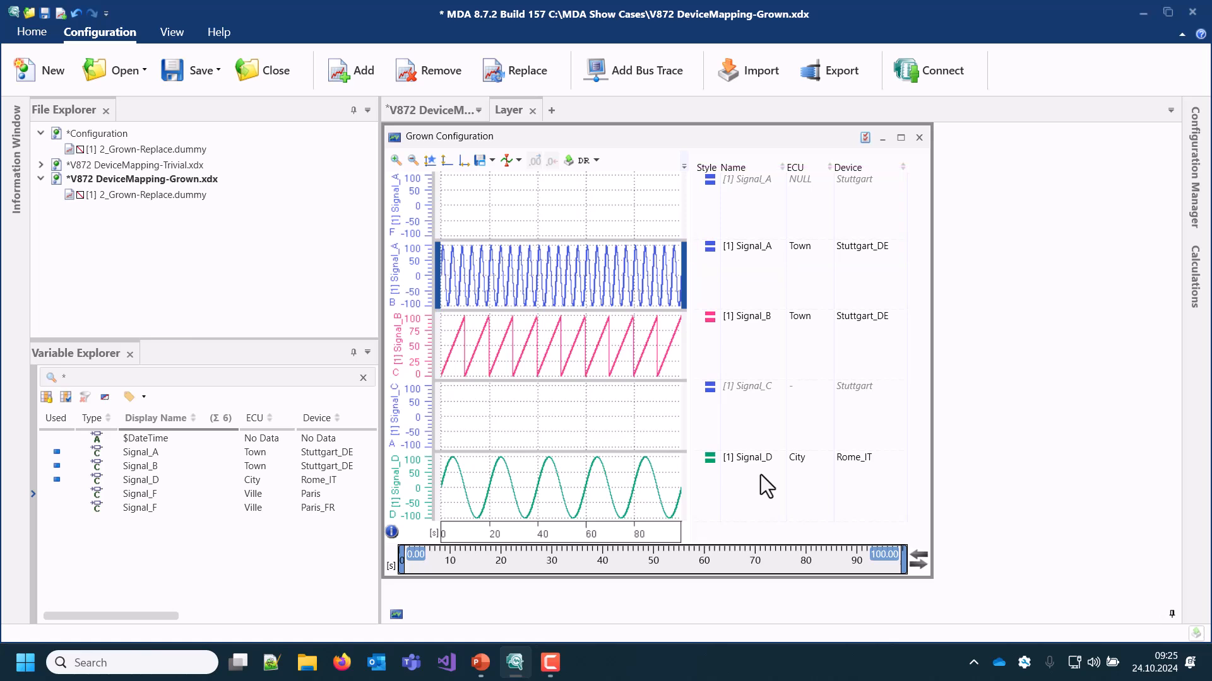
left_click(71, 10)
Choose 2_Grown-Replace.dummy as the replacement for 1_Grown-Config.dummy in the V872 DeviceMapping-Grown.xdx configuration
left_click(257, 198)
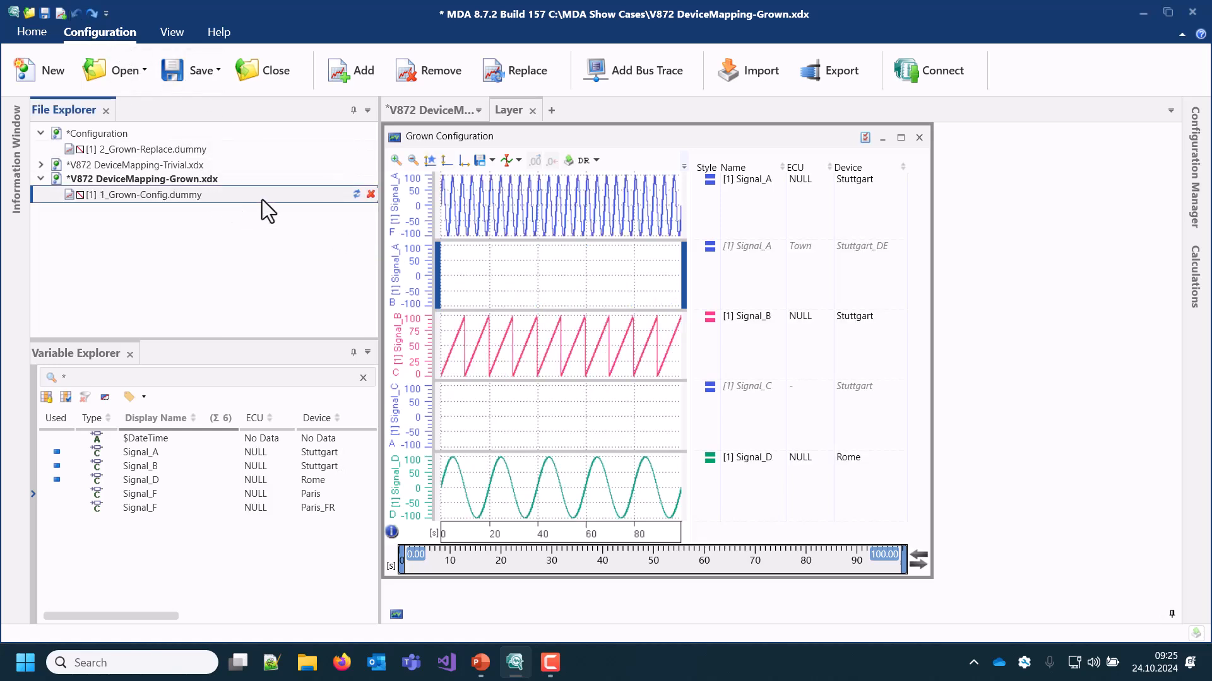
left_click(360, 194)
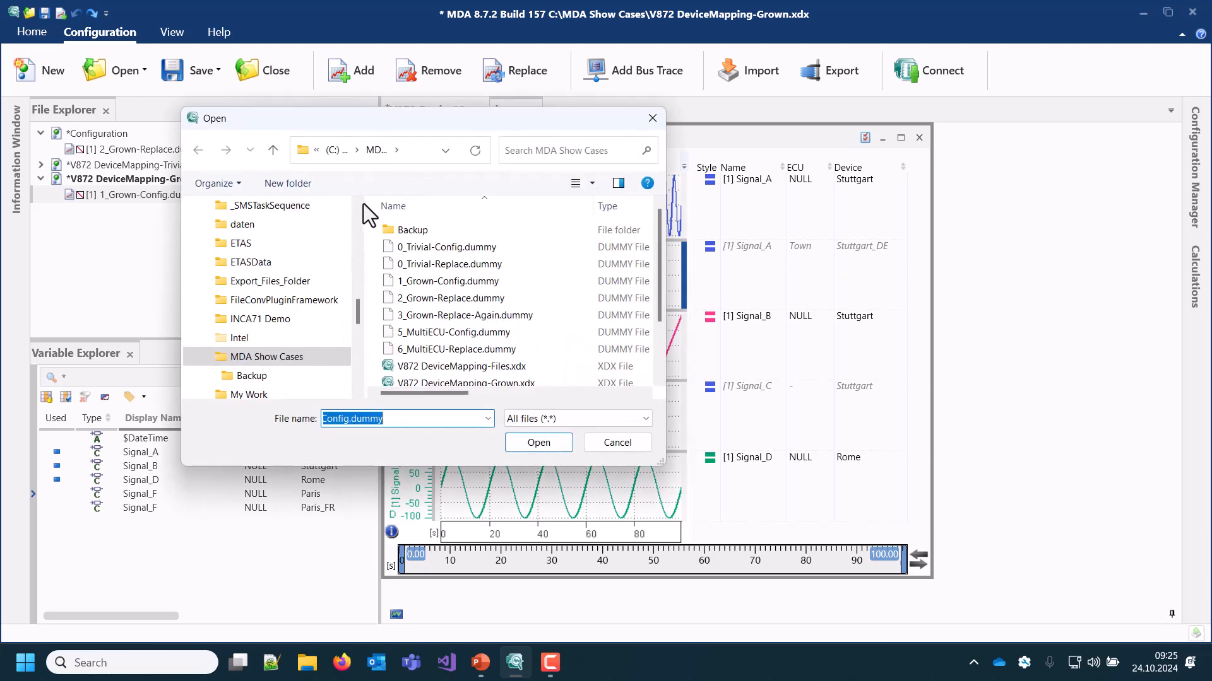
left_click(430, 297)
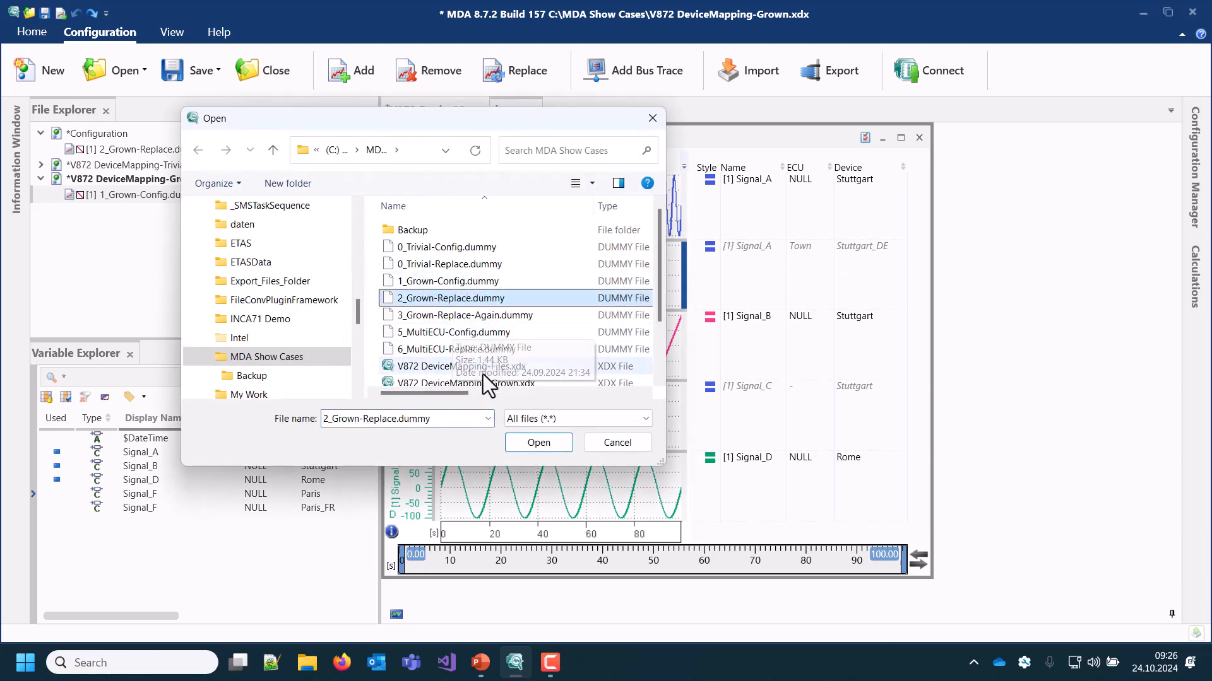
left_click(538, 442)
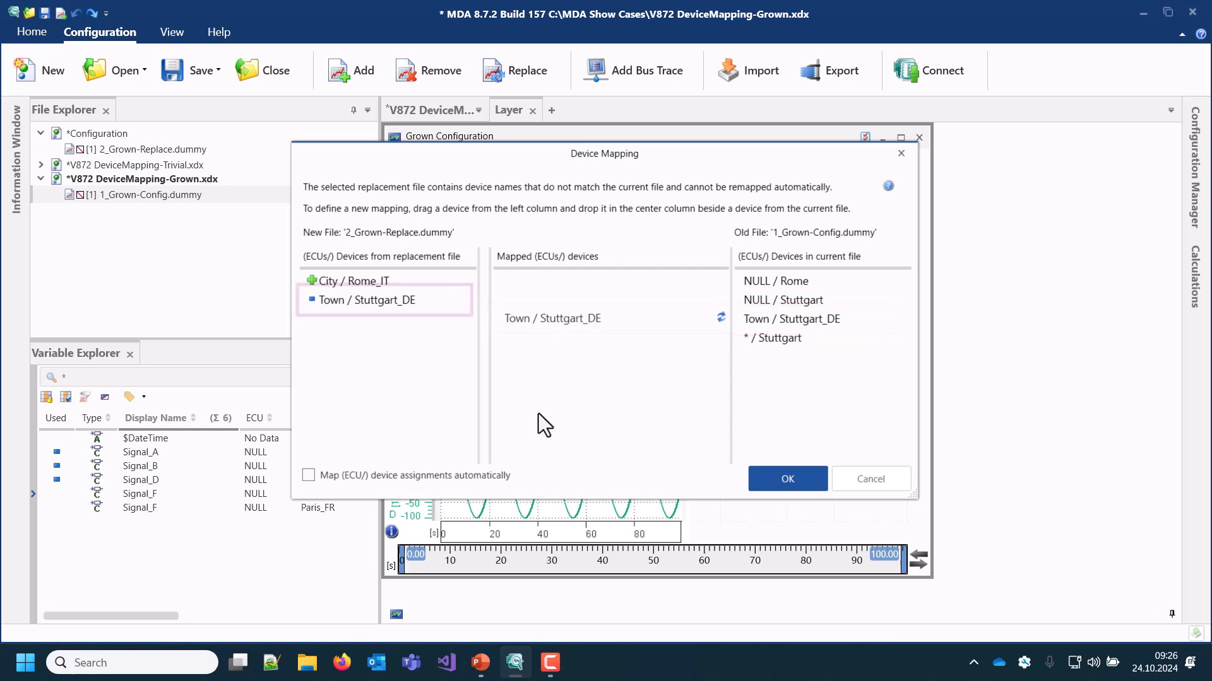
Map Town / Stuttgart_DE to NULL / Stuttgart and * / Stuttgart, and City / Rome_IT to NULL / Rome, and apply the device mapping
mouse_move(312, 301)
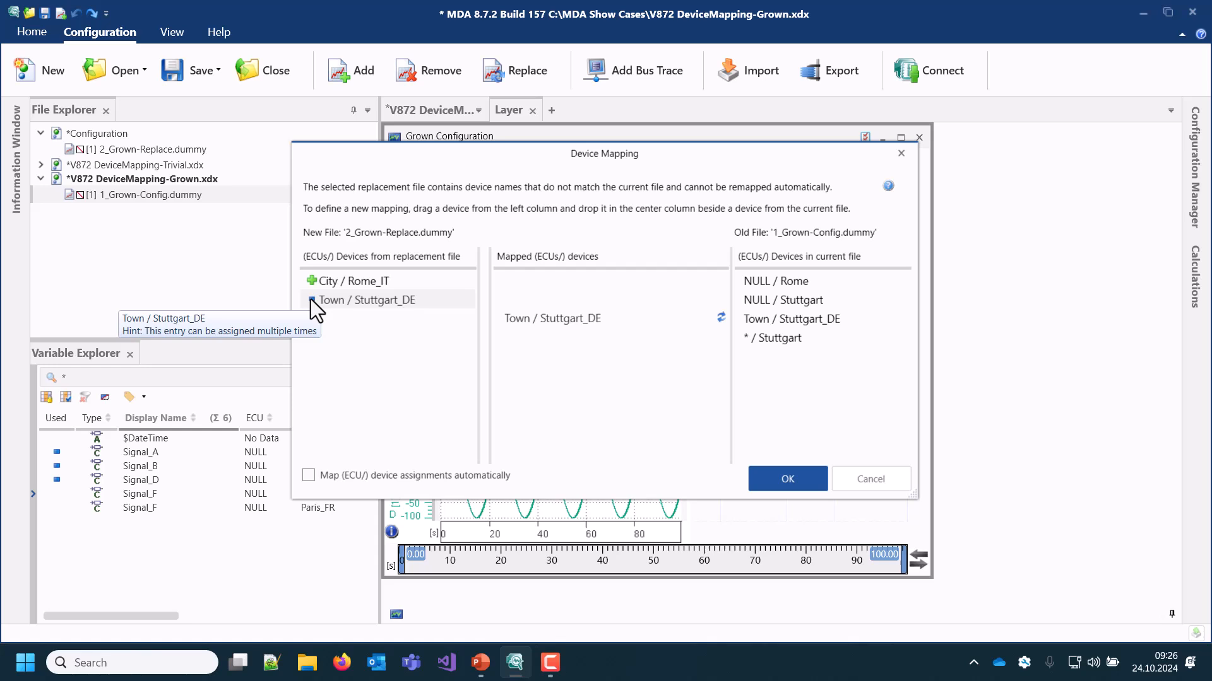
left_click_drag(328, 302, 516, 301)
left_click_drag(434, 300, 545, 339)
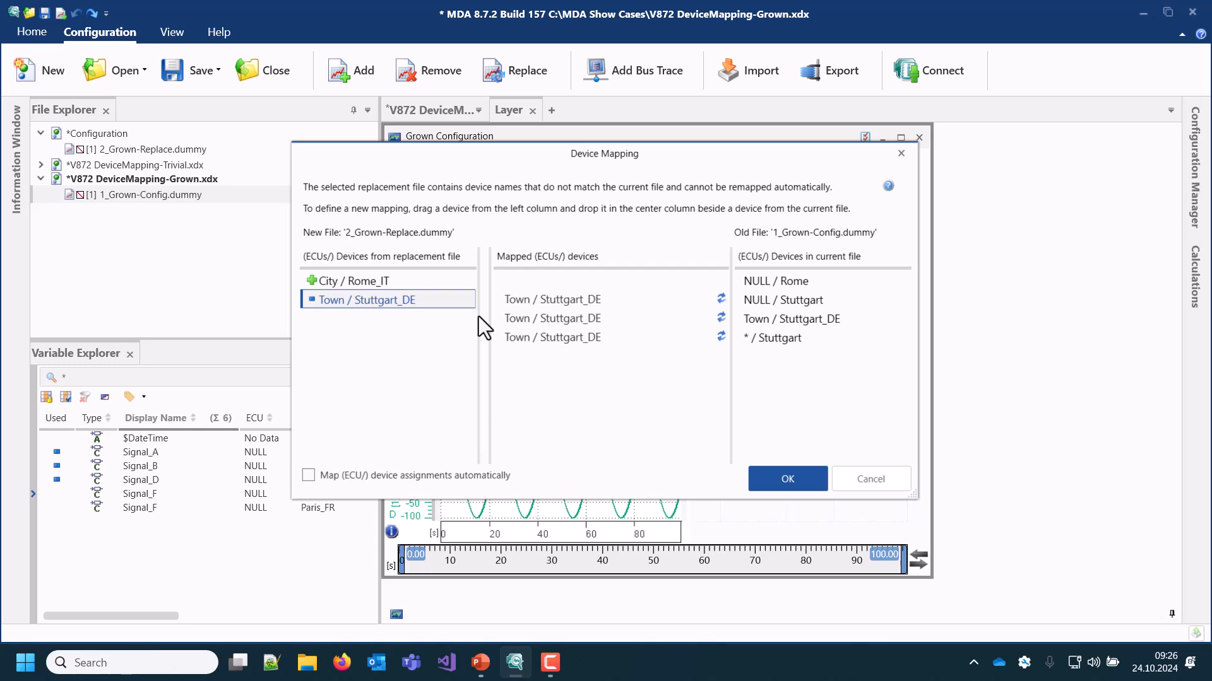
left_click(388, 286)
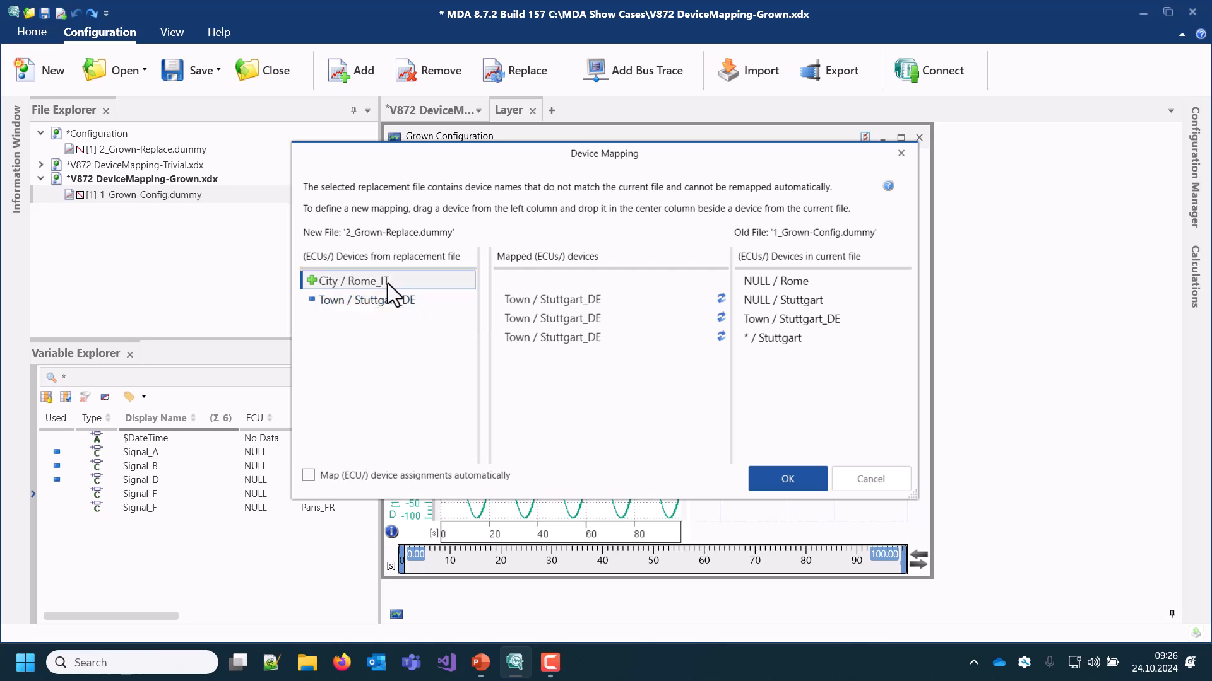
left_click_drag(388, 285, 523, 288)
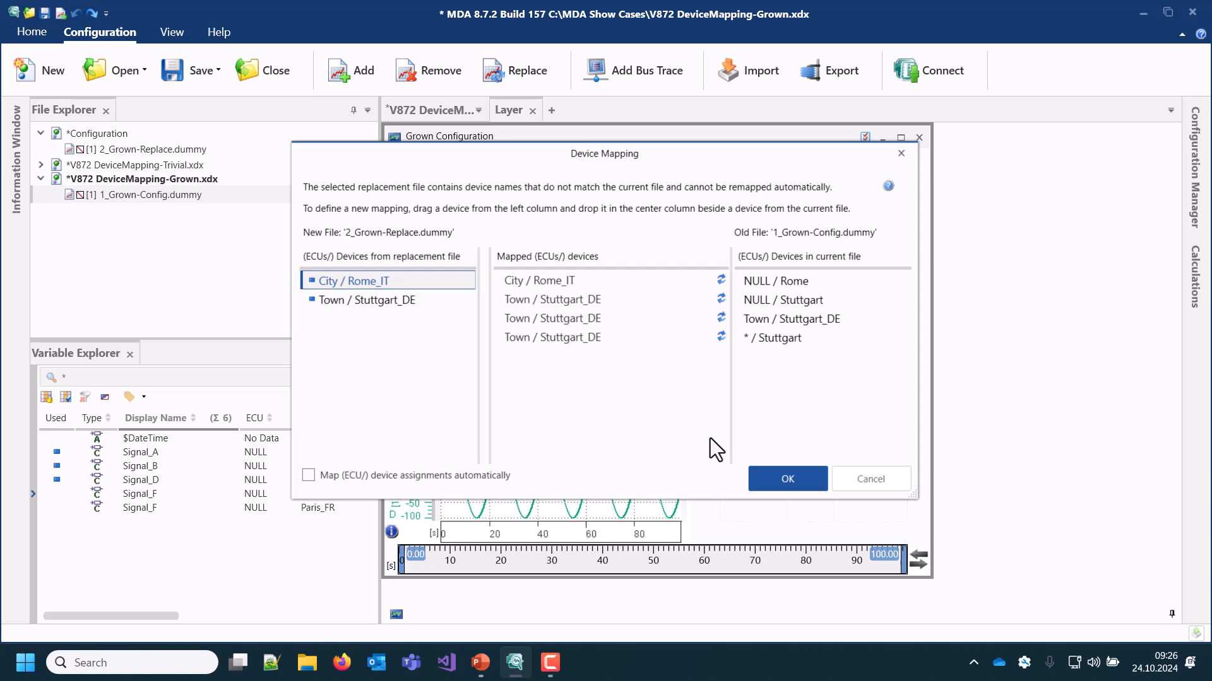
left_click(752, 475)
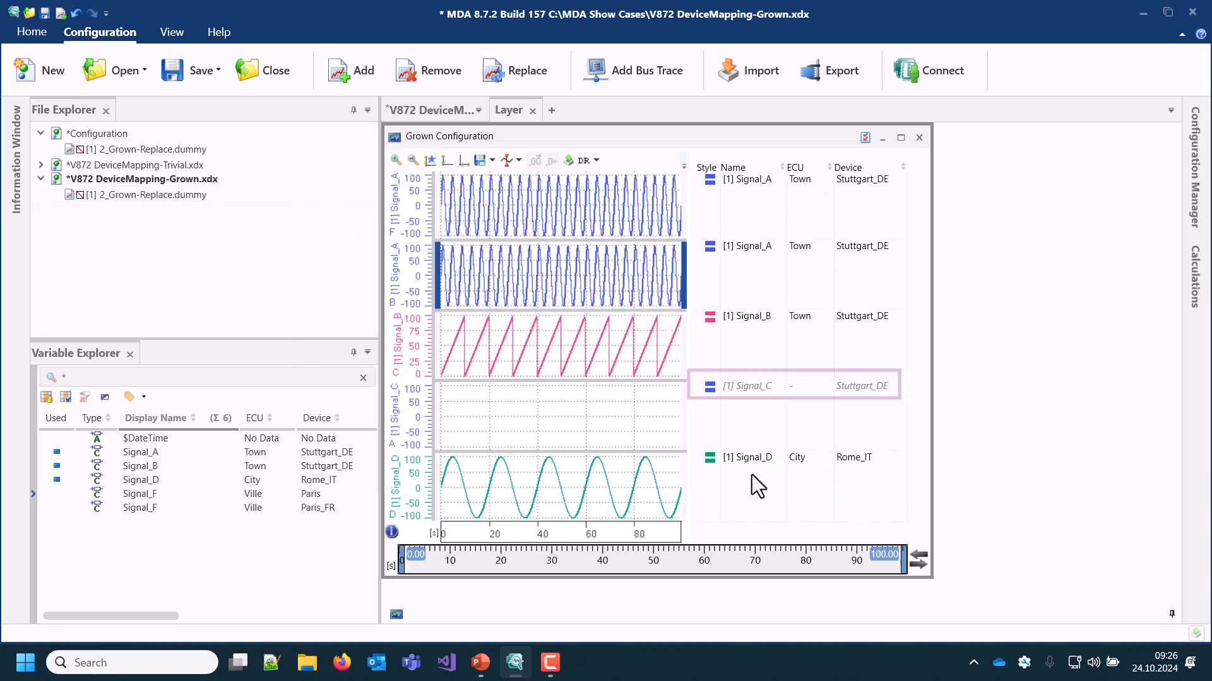
left_click(760, 399)
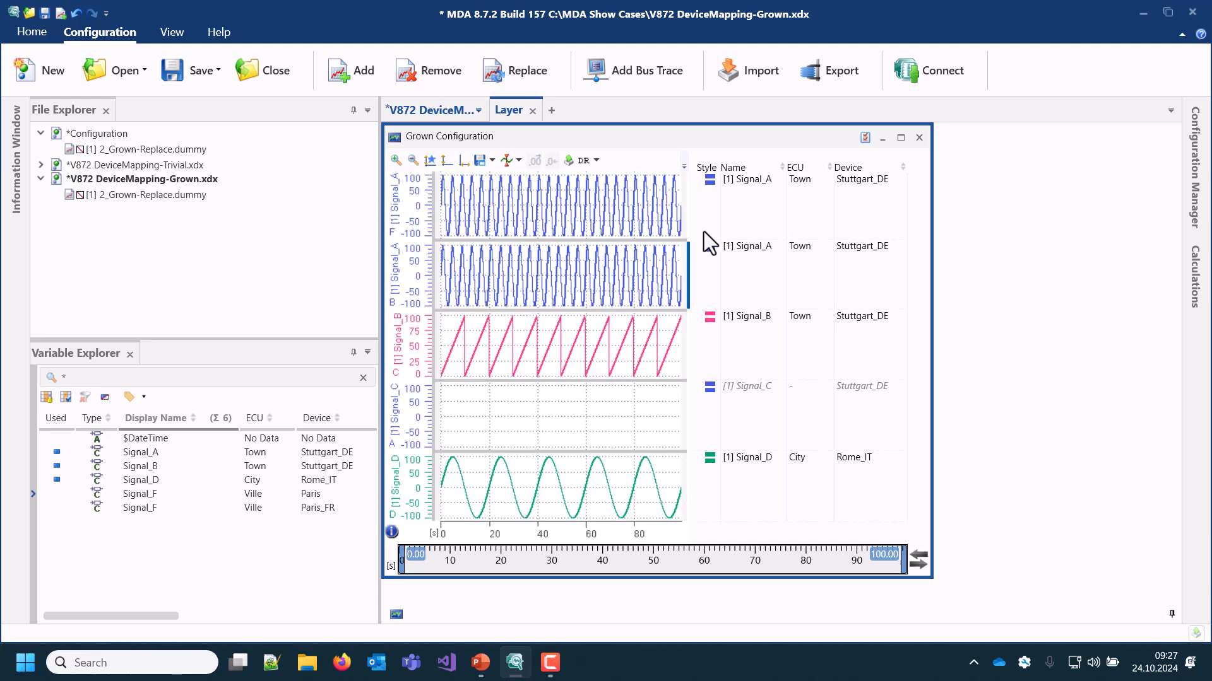
Replace measure file 2_Grown-Replace.dummy in the DeviceMapping-Grown configuration with 1_Grown-Config.dummy
left_click(496, 74)
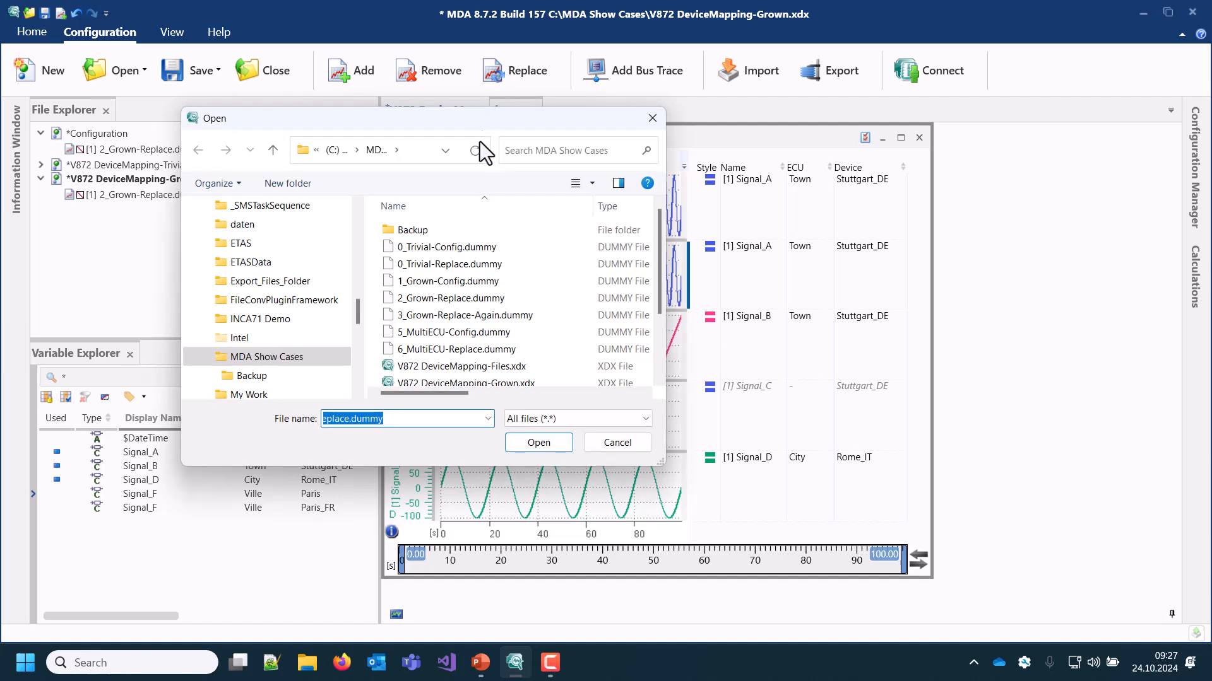
left_click(461, 281)
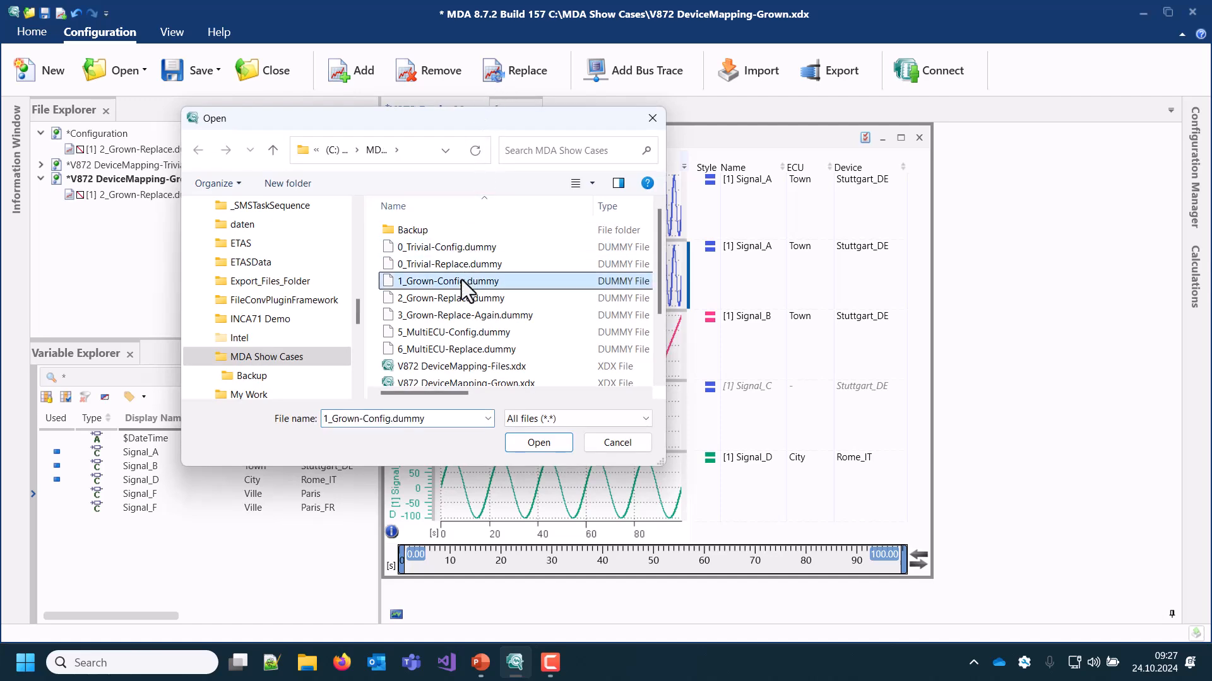
left_click(538, 443)
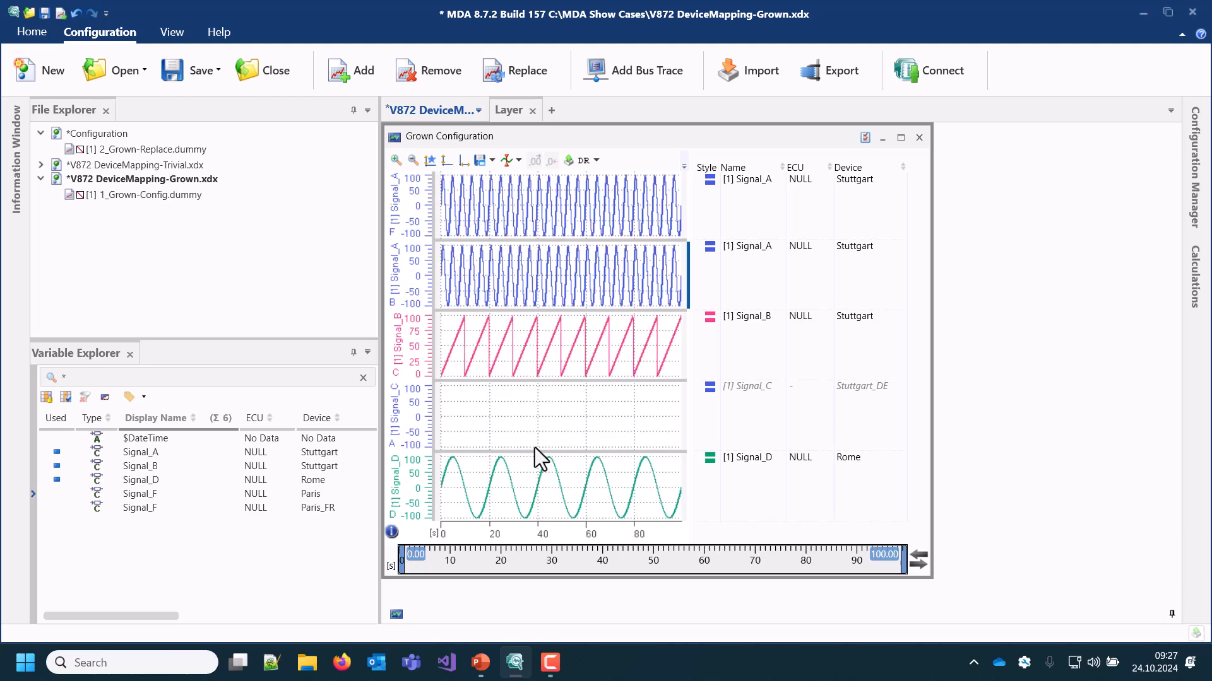
Replace measure file 1_Grown-Config.dummy in the DeviceMapping-Grown configuration with 3_Grown-Replace-Again.dummy
left_click(513, 77)
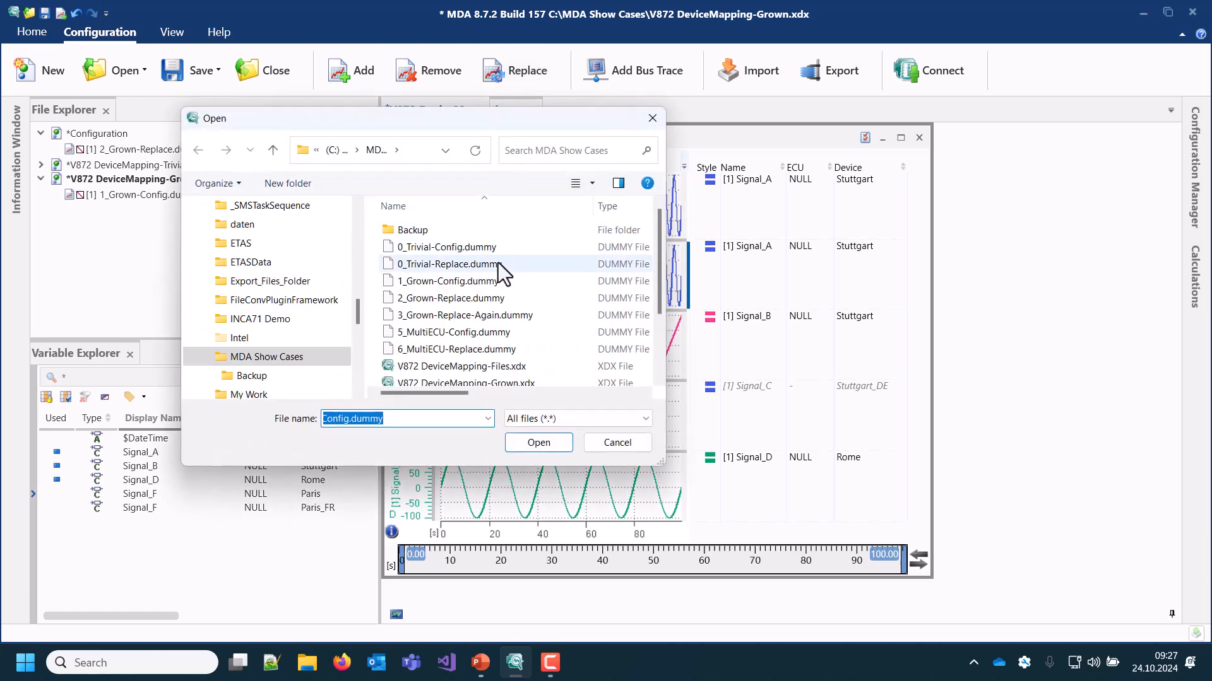
left_click(483, 316)
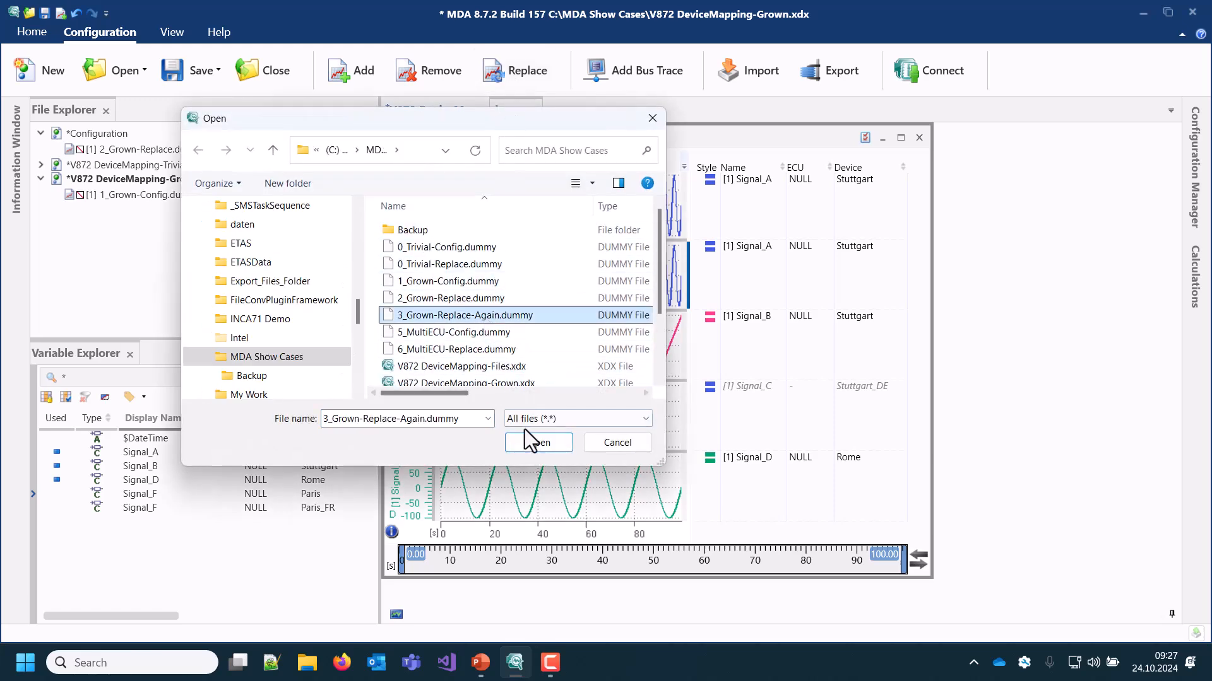
left_click(538, 443)
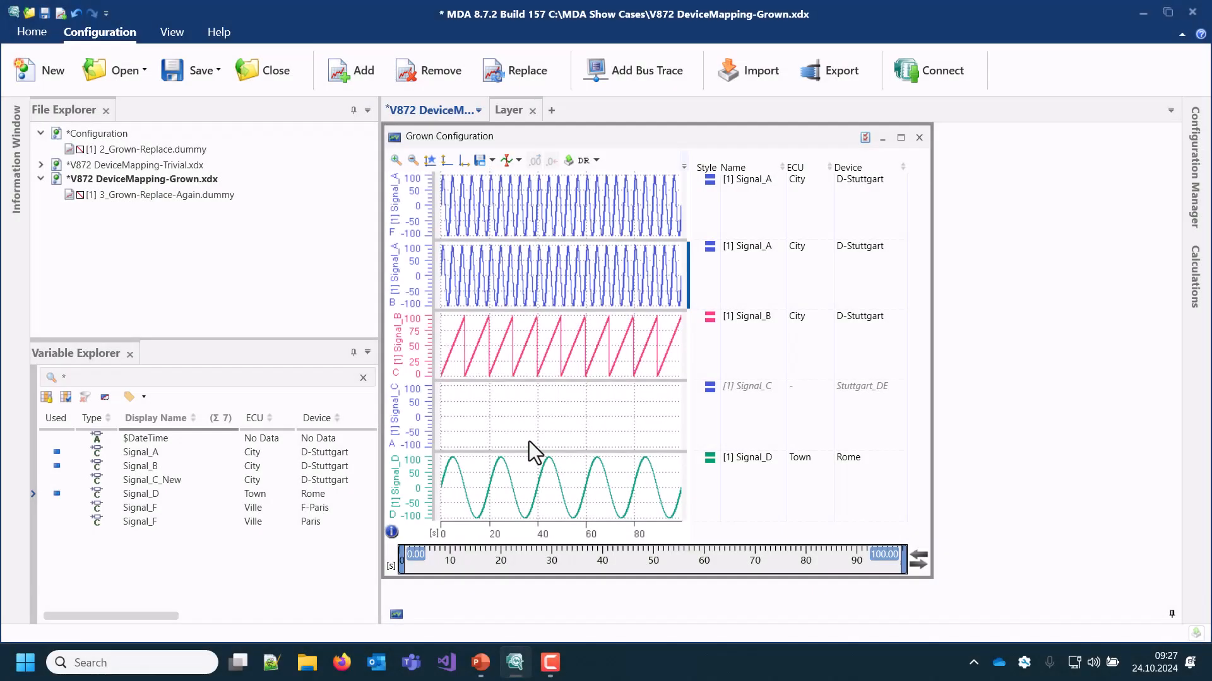
Replace all signals named Signal_C with Signal_C_New from City / D-Stuttgart in all instruments and calculations
left_click(729, 391)
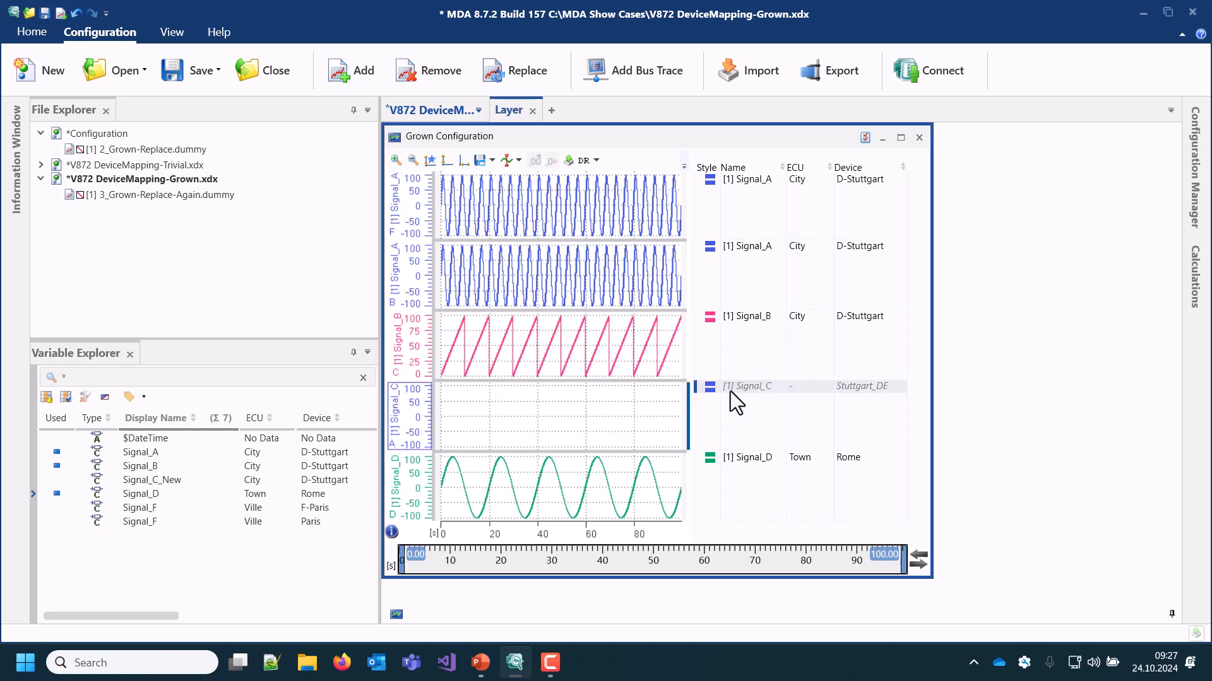
right_click(730, 391)
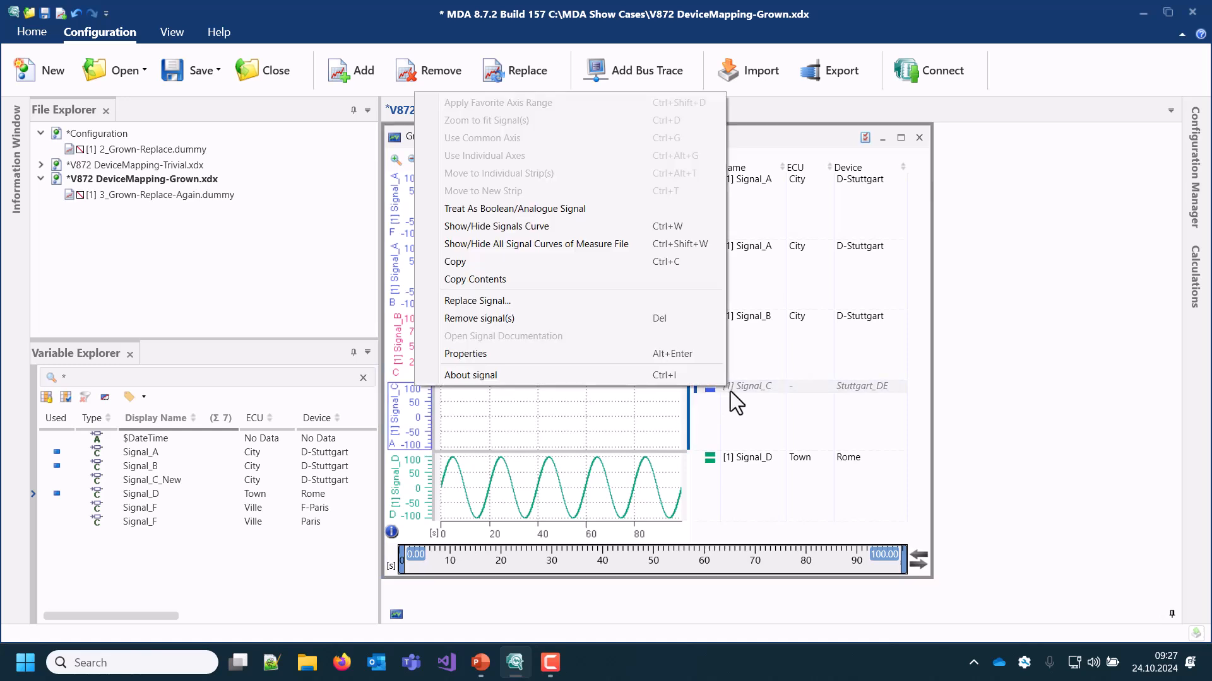
left_click(627, 305)
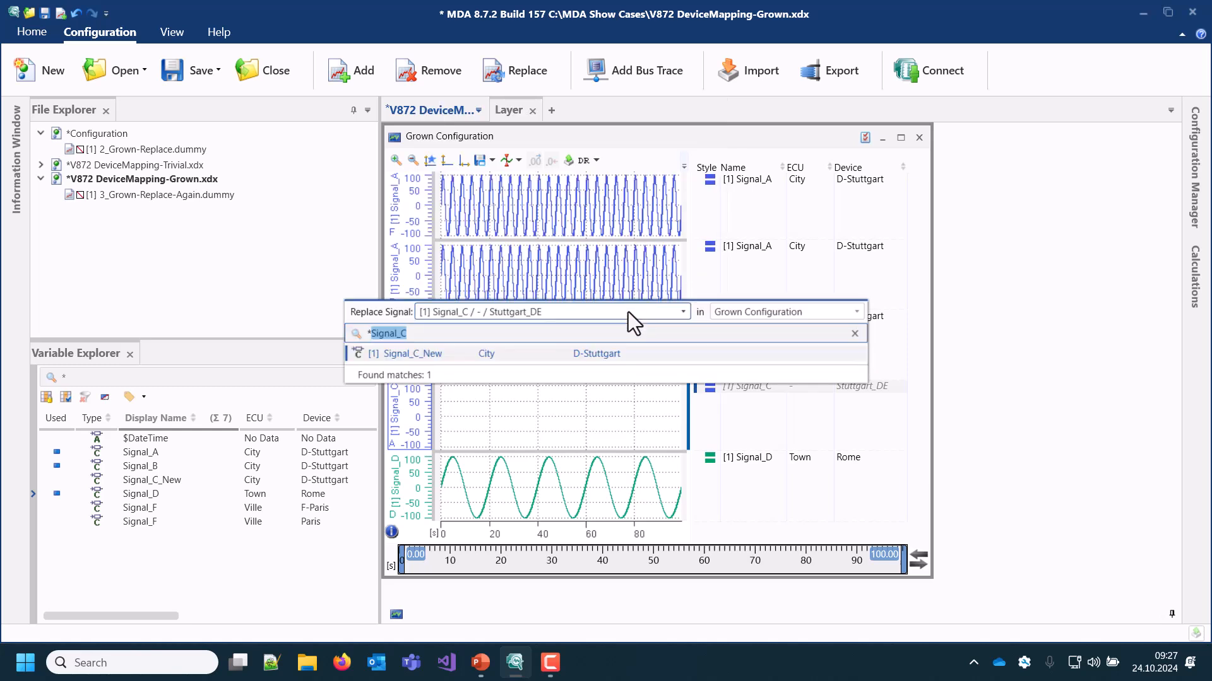
left_click(629, 312)
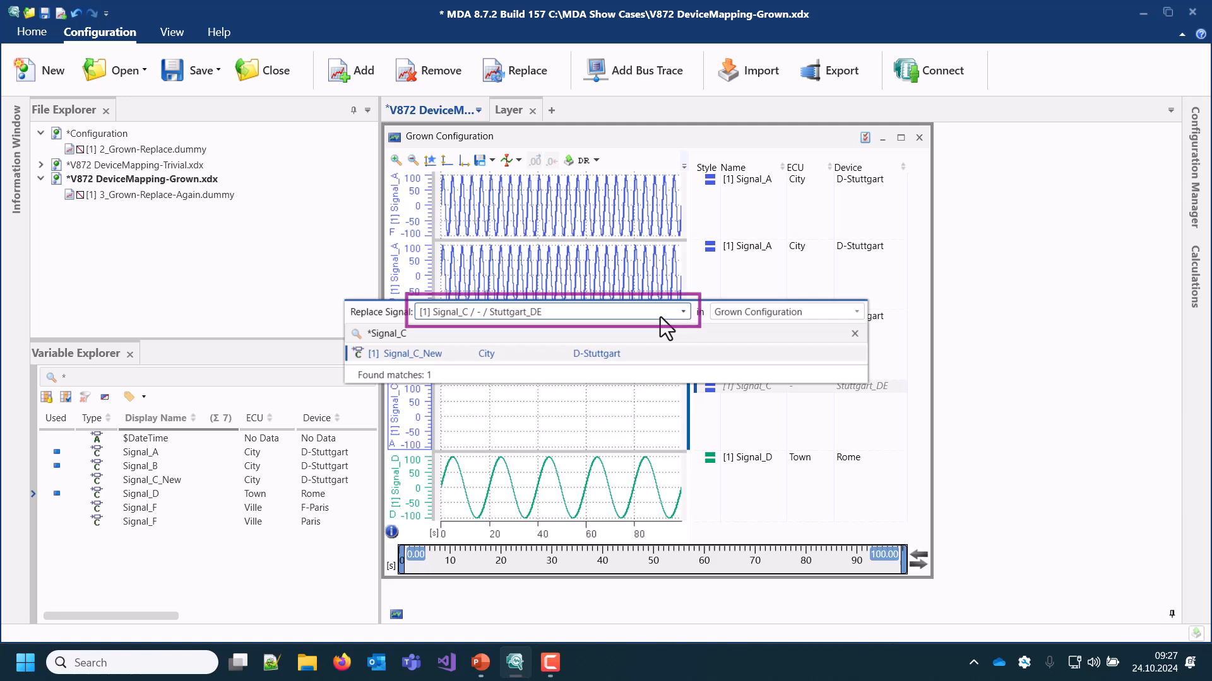
left_click(718, 316)
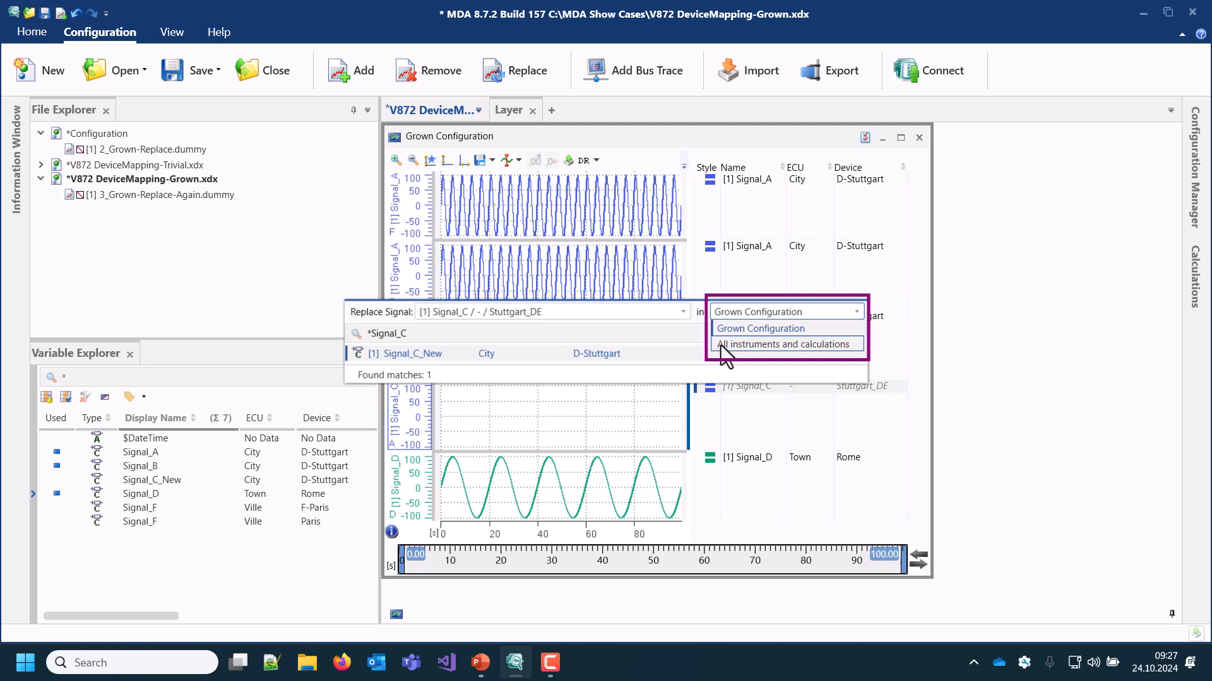
left_click(721, 346)
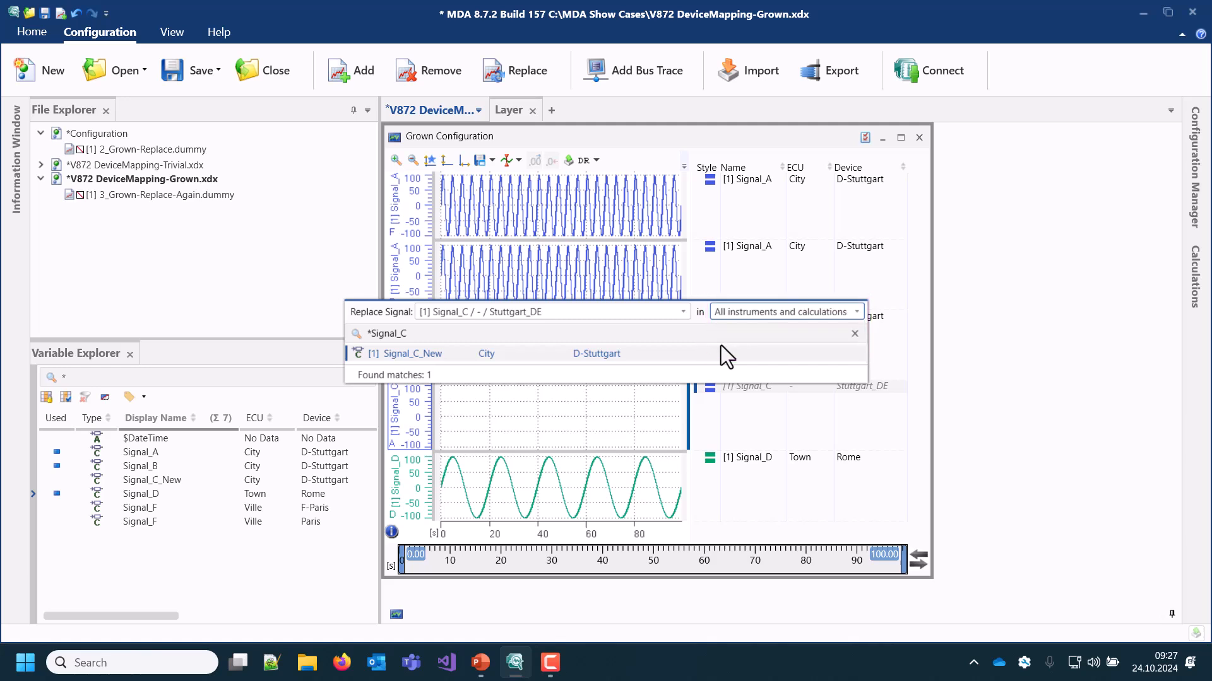
left_click(676, 317)
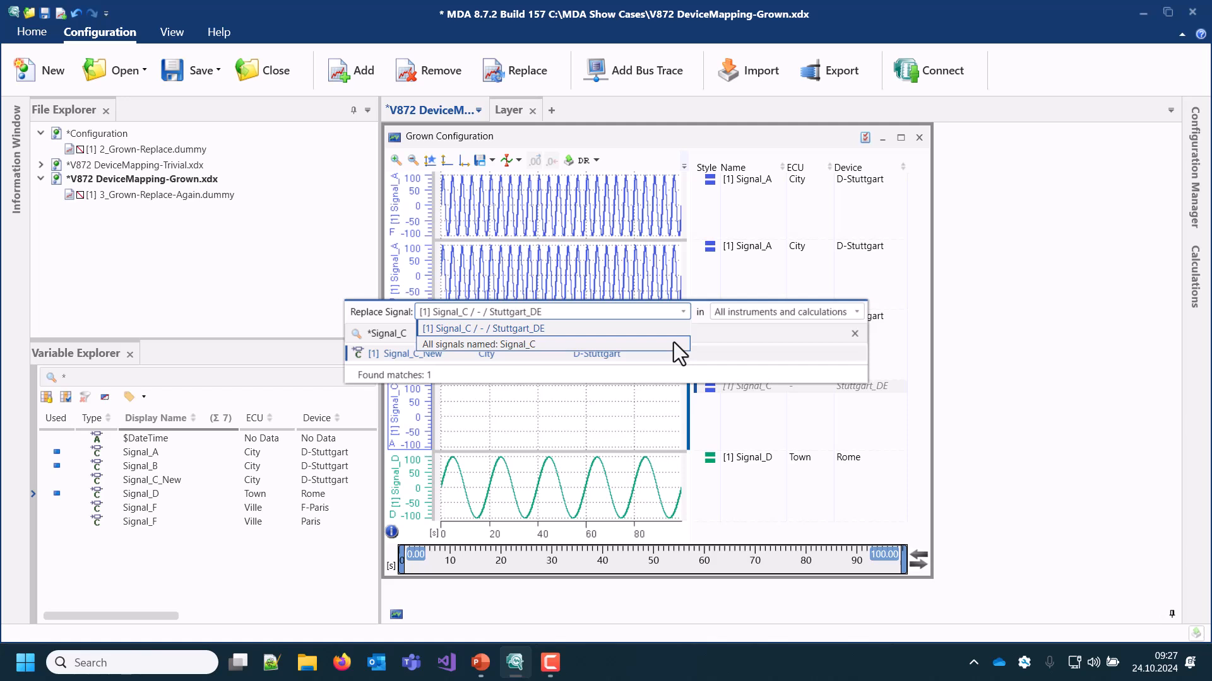
left_click(673, 344)
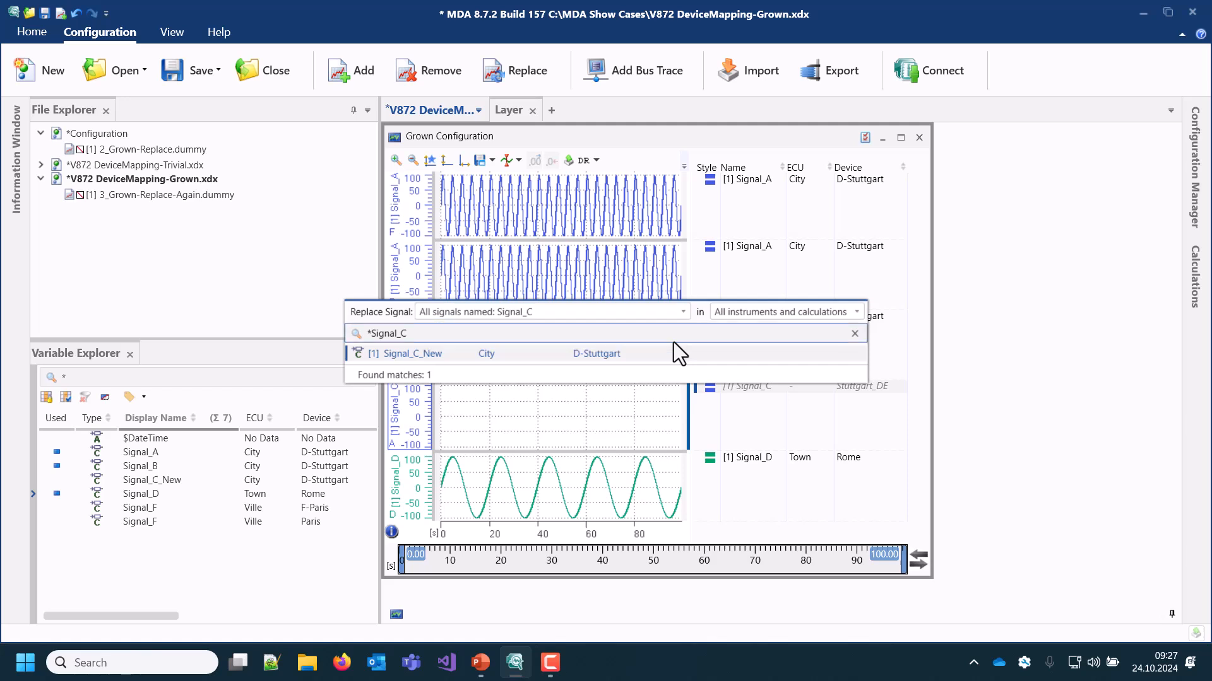
left_click(660, 353)
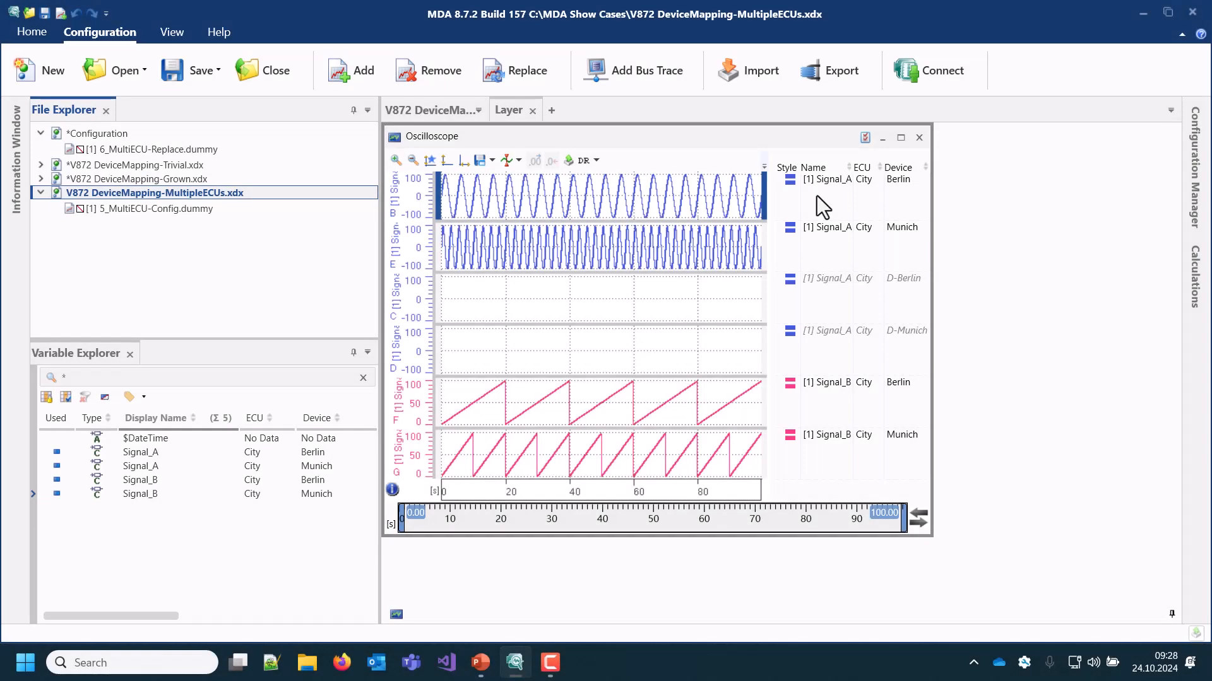
Examine the Signal_A entries in the DeviceMapping-MultipleECUs oscilloscope and the ECU and device names in 6_MultiECU-Replace.dummy
left_click(817, 196)
left_click(826, 240)
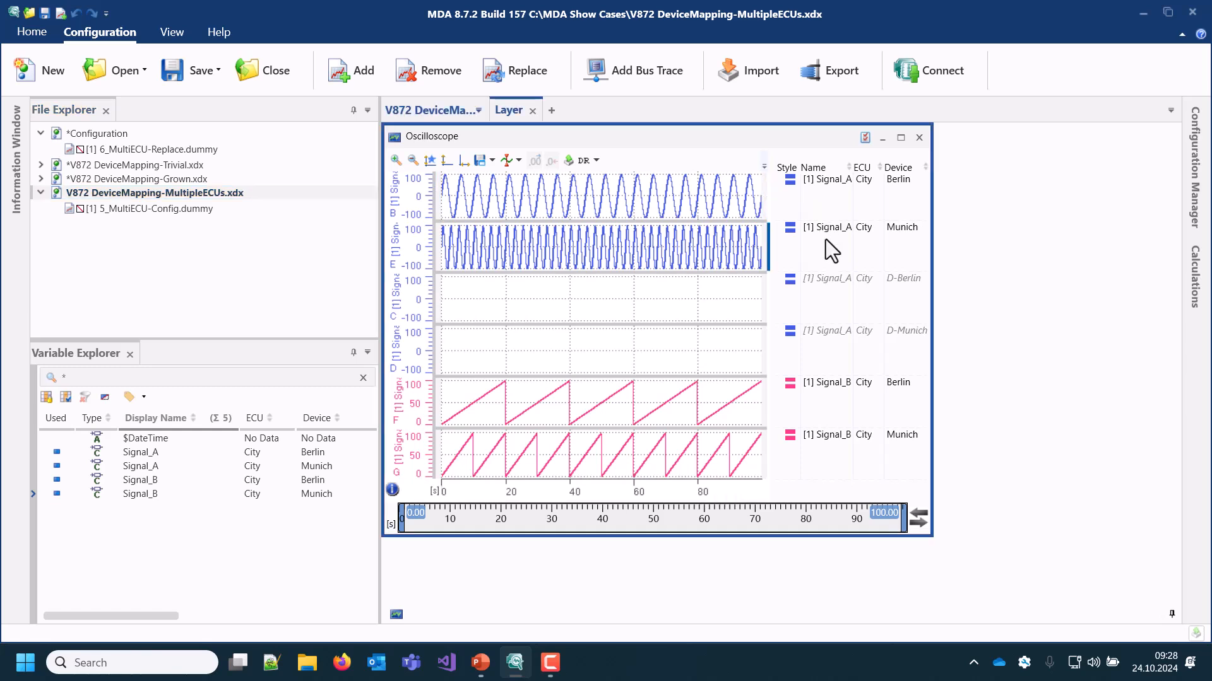
left_click(834, 295)
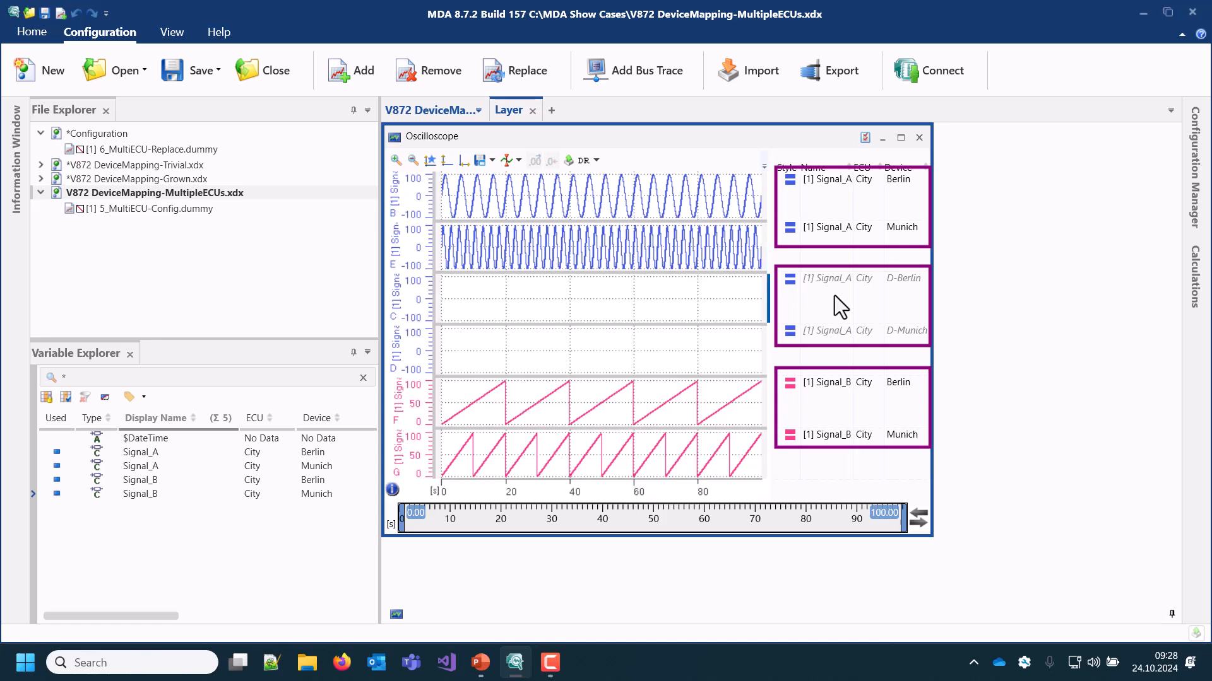
left_click(838, 350)
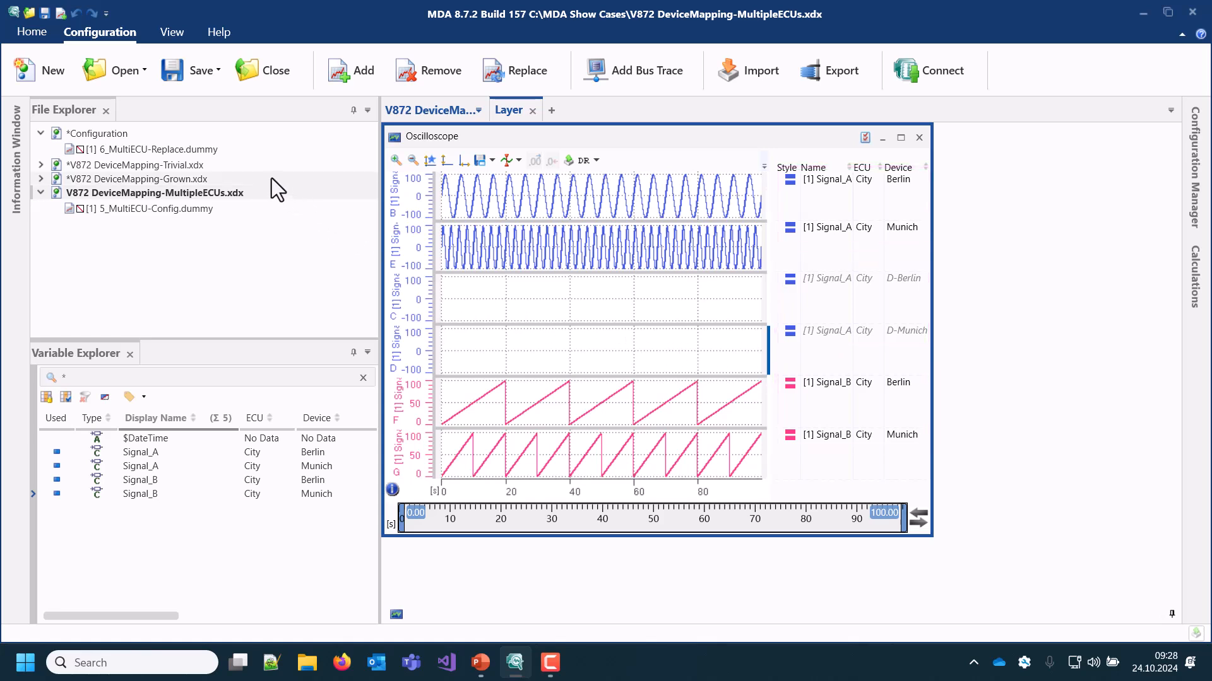
left_click(207, 150)
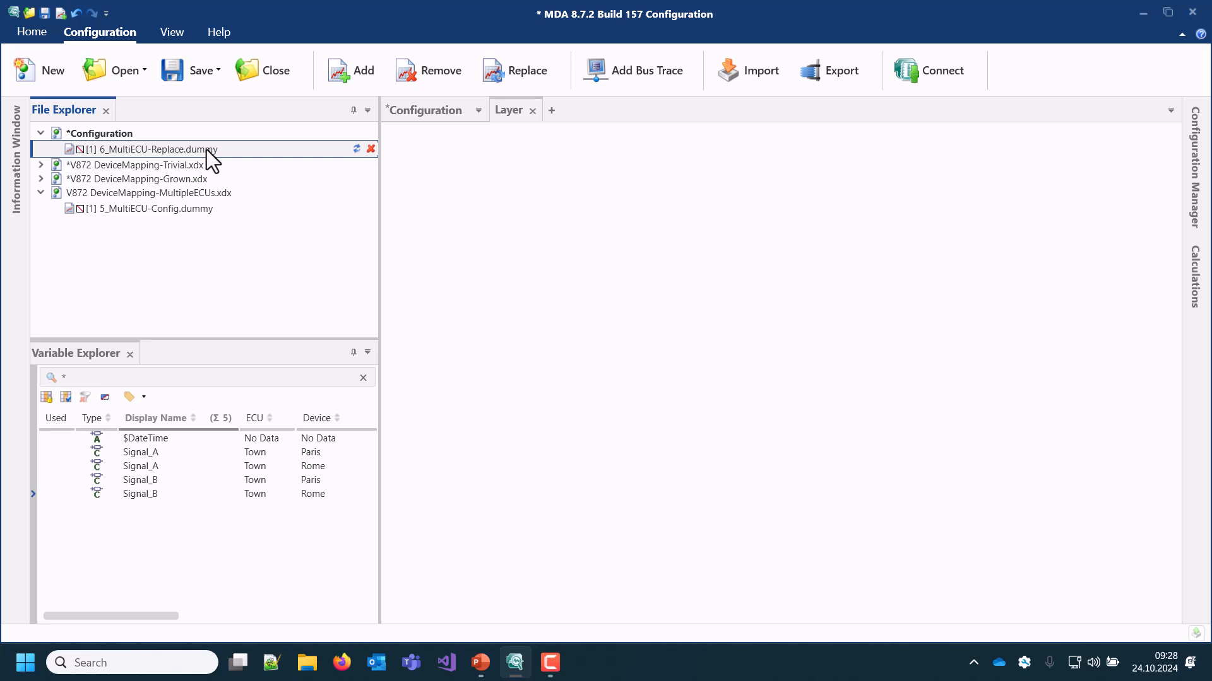
Replace measure file 5_MultiECU-Config.dummy in the DeviceMapping-MultipleECUs configuration with 6_MultiECU-Replace.dummy
left_click(205, 209)
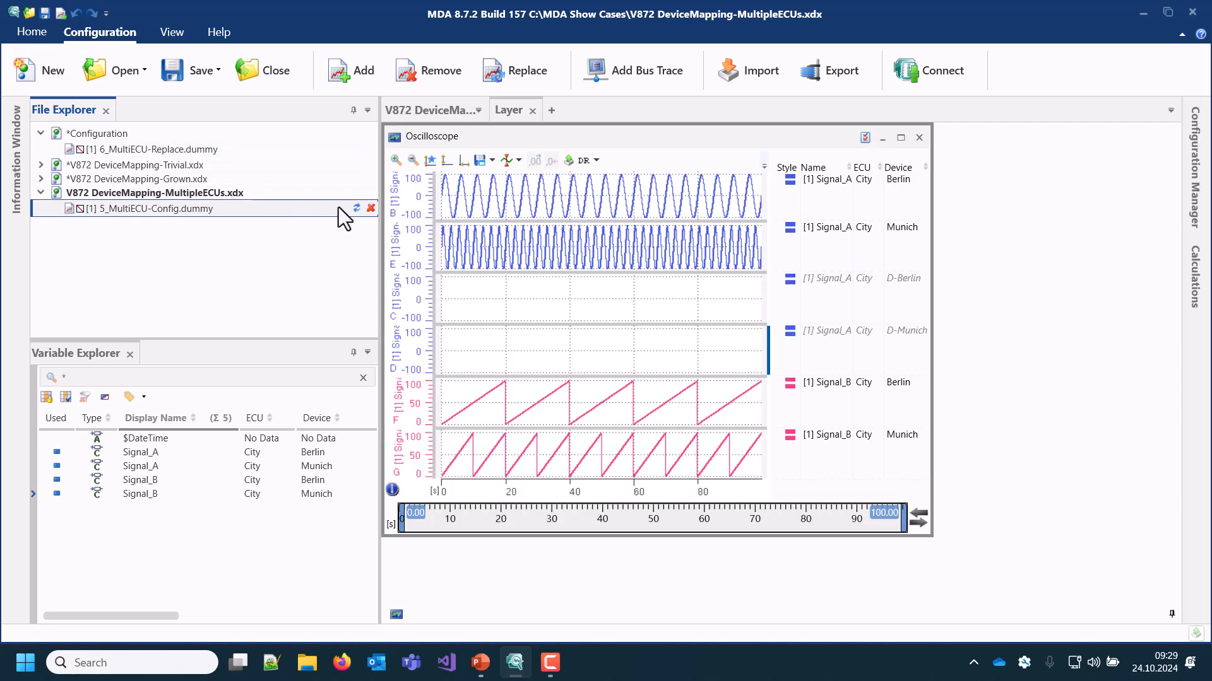
left_click(356, 208)
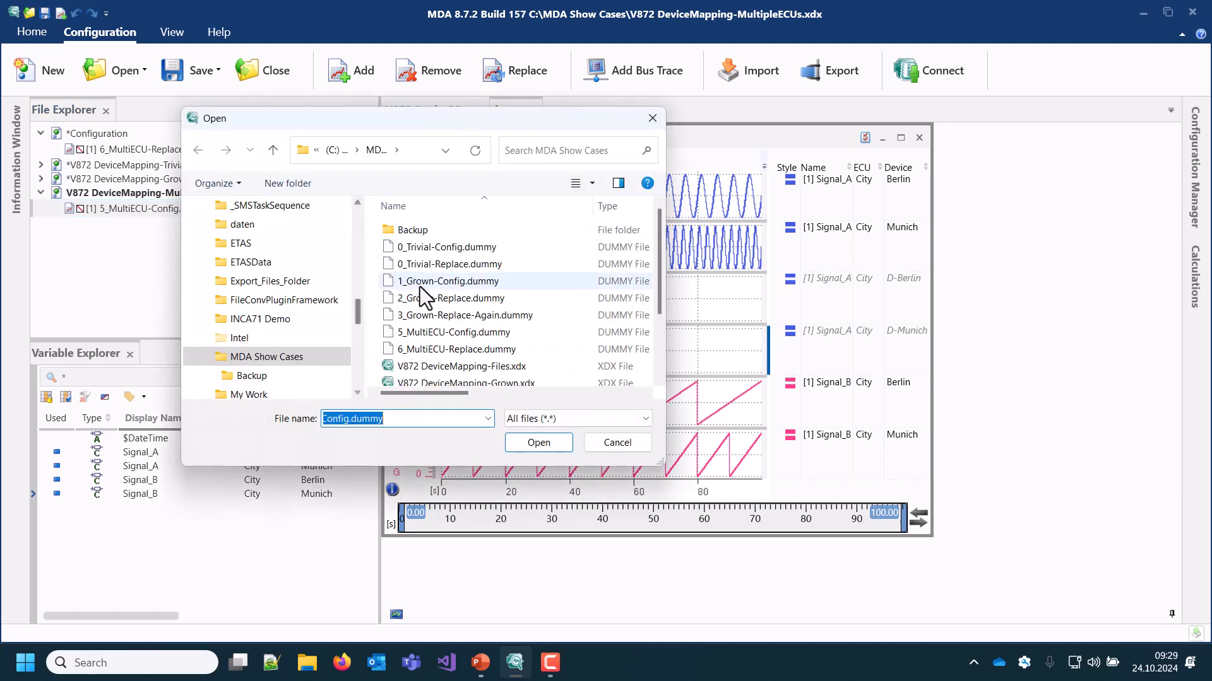
left_click(479, 350)
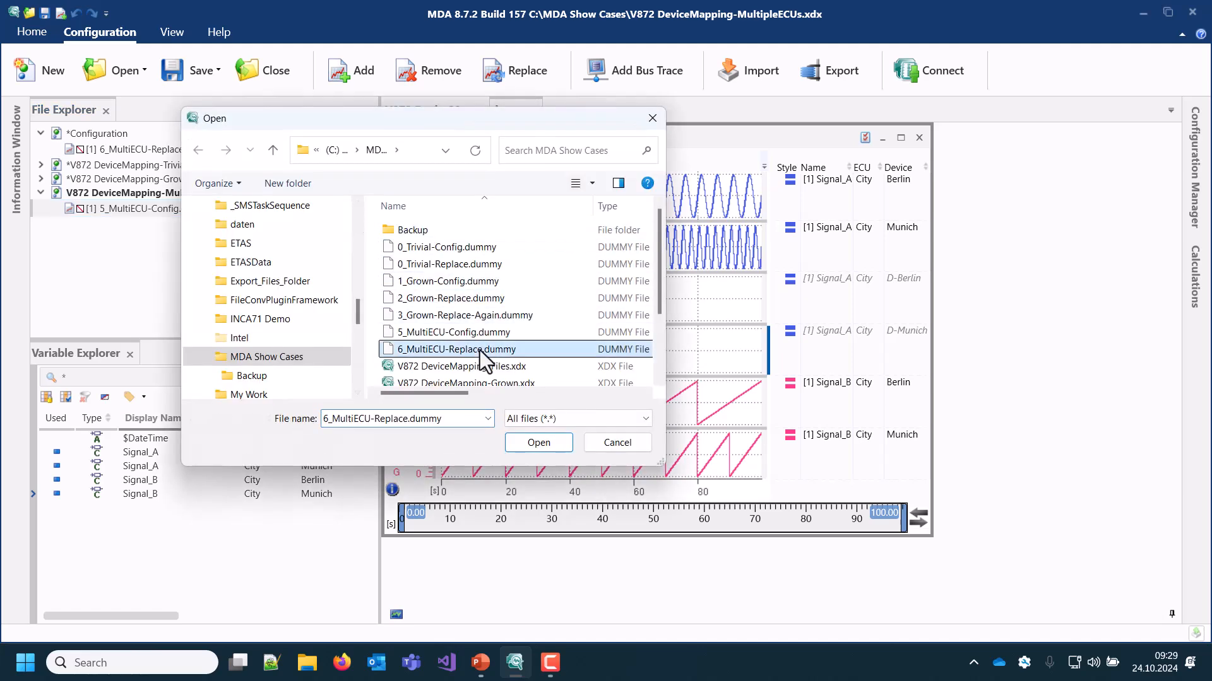
left_click(537, 446)
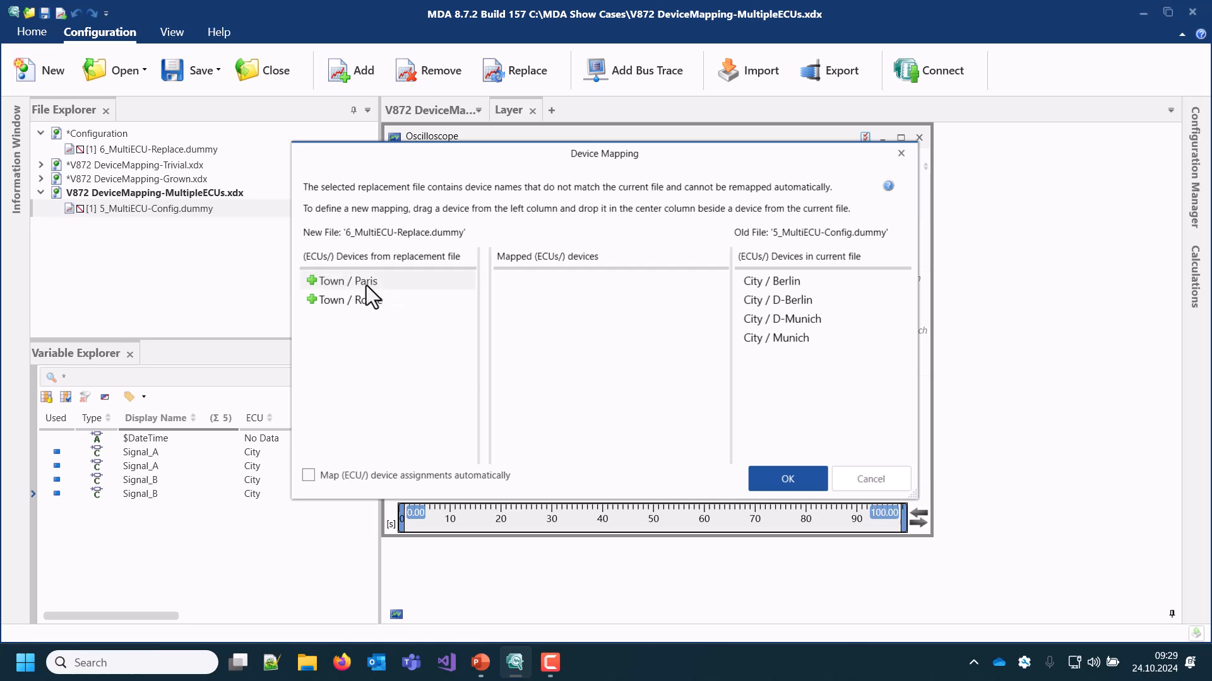
Map Town / Paris to City / Berlin and City / D-Berlin, and Town / Rome to City / D-Munich and City / Munich, and apply the mapping
left_click_drag(366, 285, 516, 283)
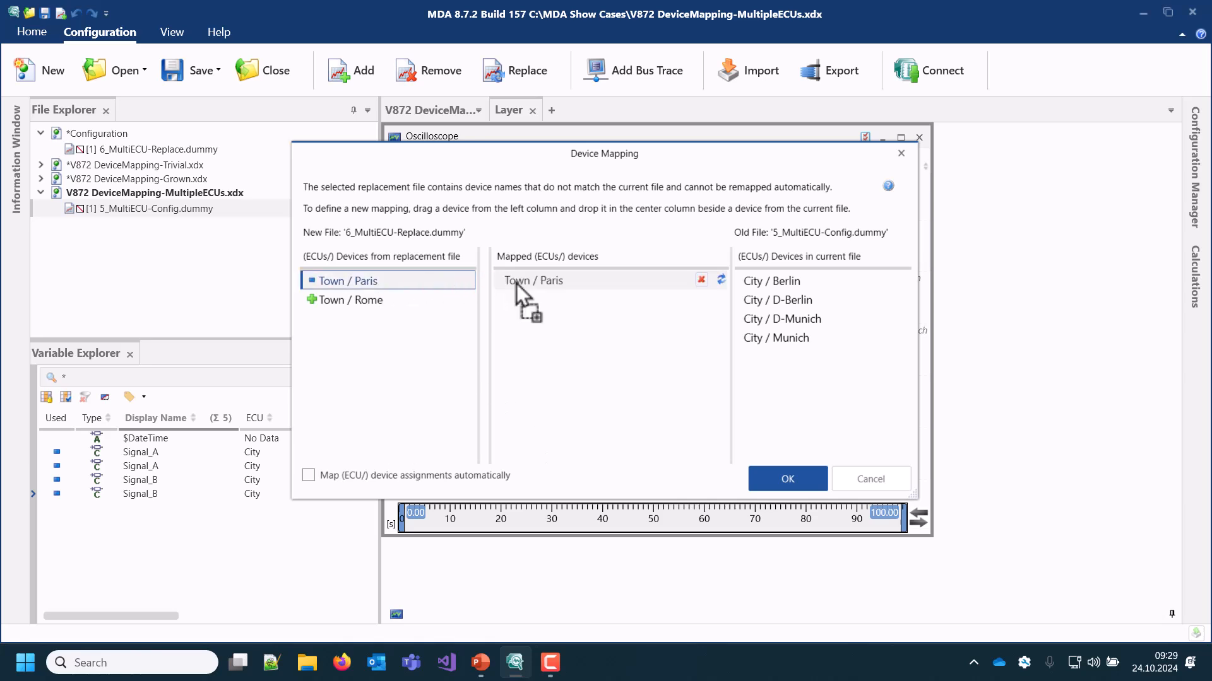
left_click_drag(420, 283, 529, 316)
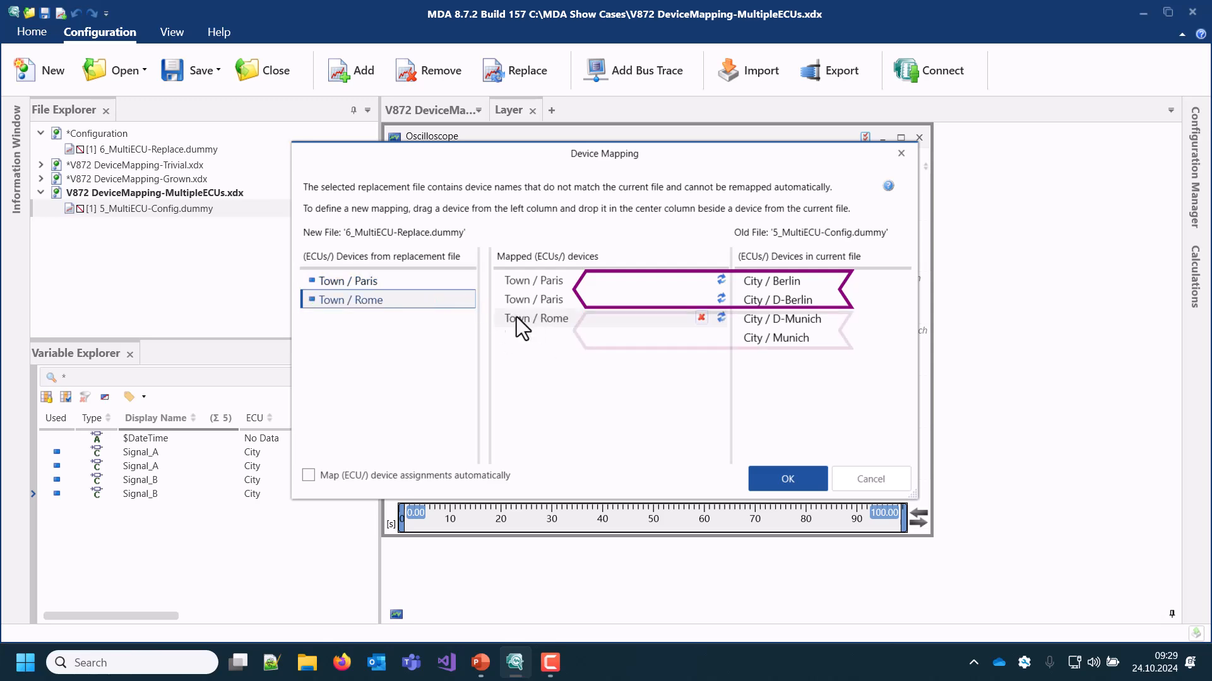
left_click_drag(407, 303, 544, 341)
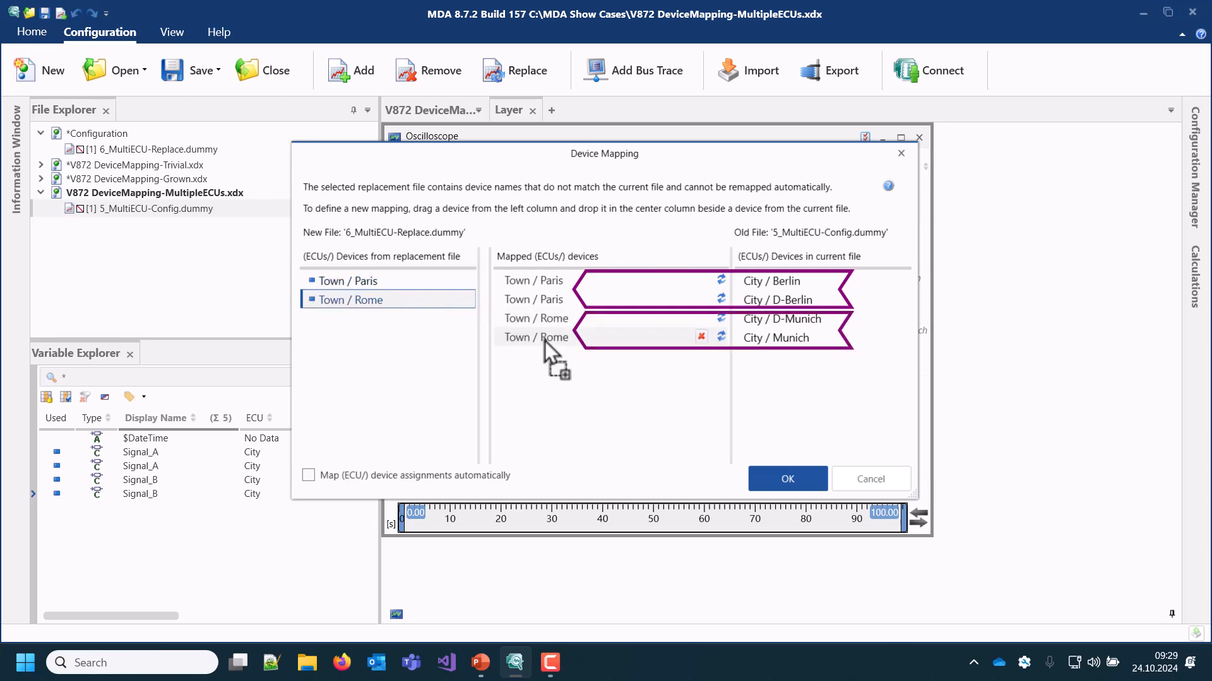
left_click(782, 480)
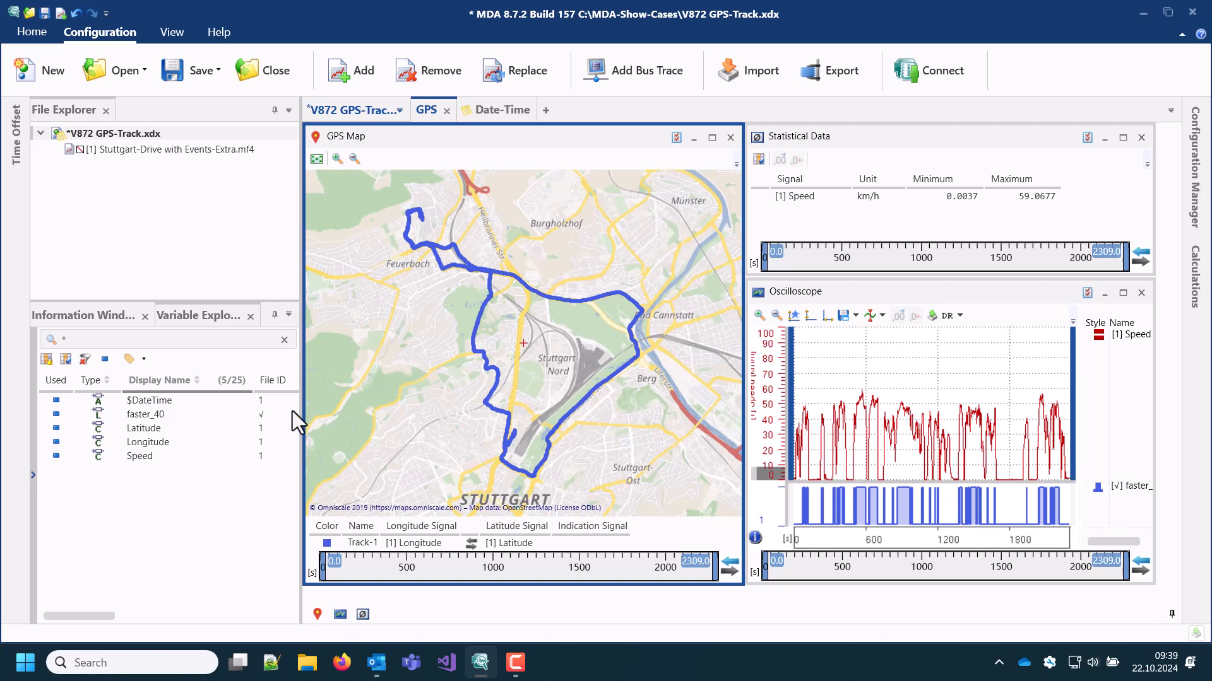
Assign faster_40 as the indication signal of Track-1 in the GPS map, and color its False value red and True value green
left_click(219, 417)
left_click_drag(221, 419, 593, 548)
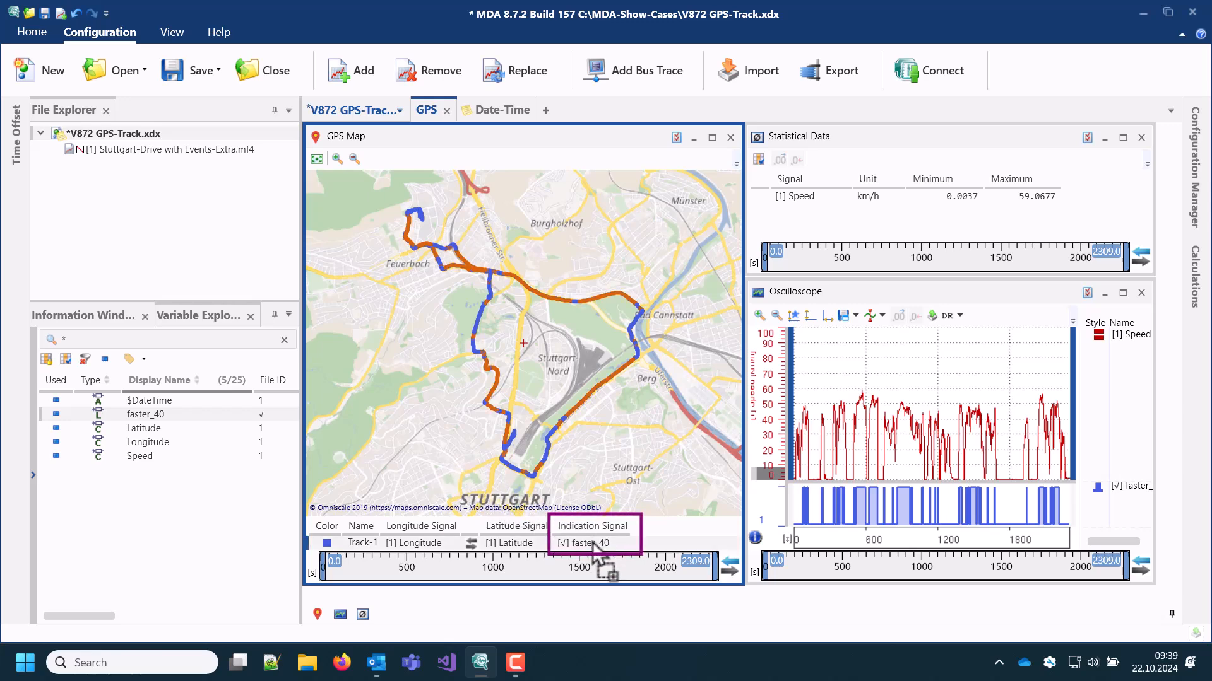
right_click(593, 546)
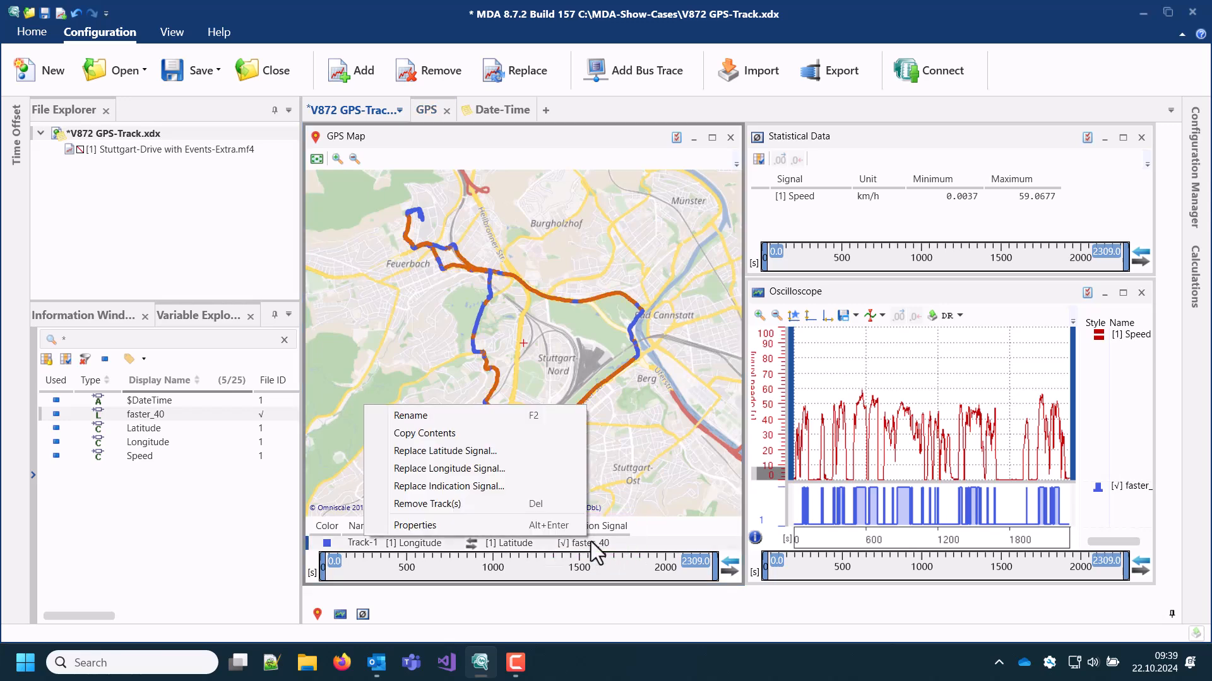
left_click(555, 525)
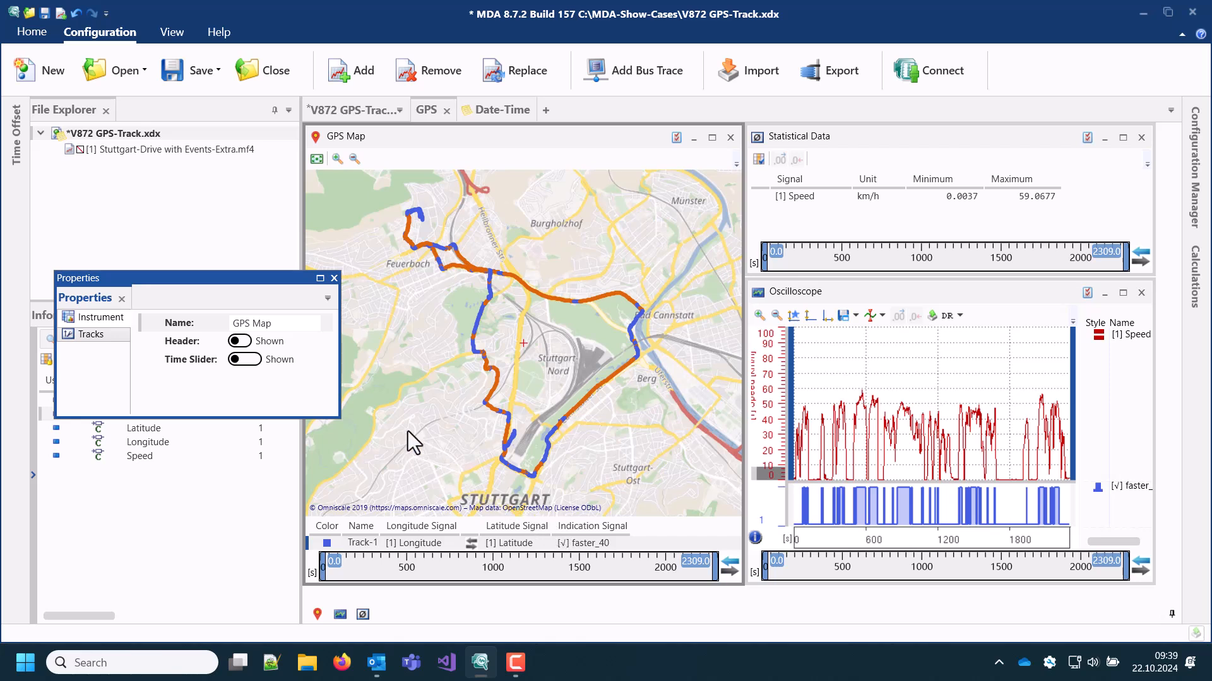
left_click(93, 340)
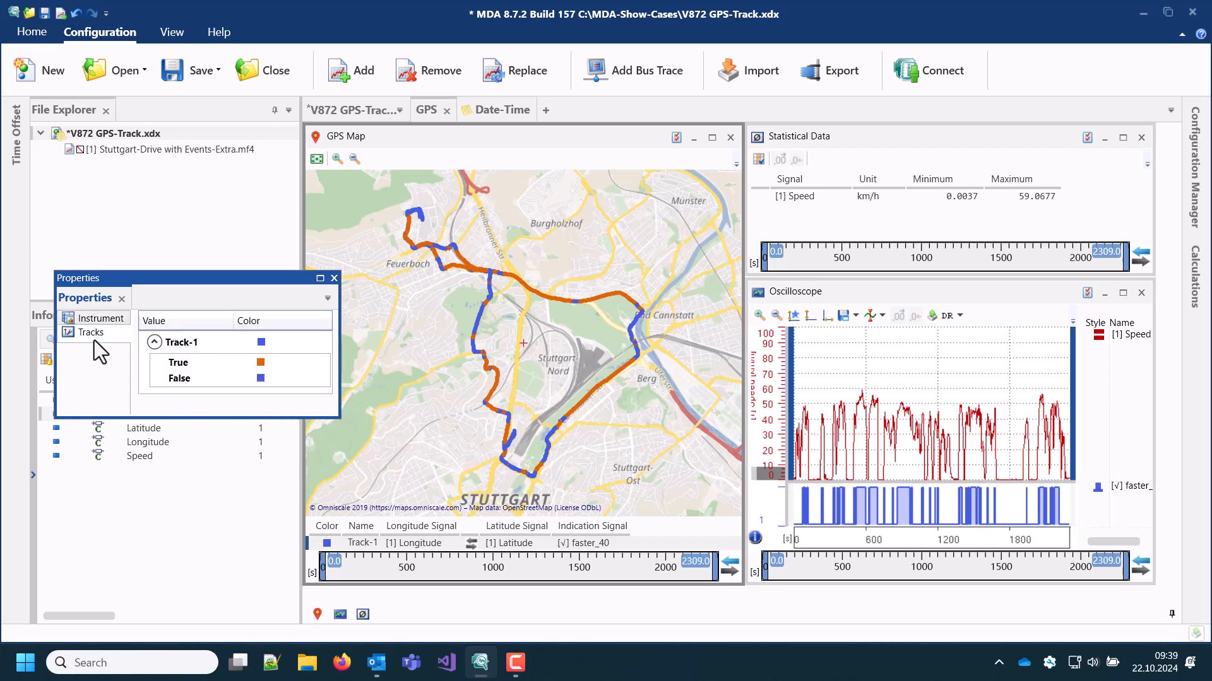
left_click(258, 381)
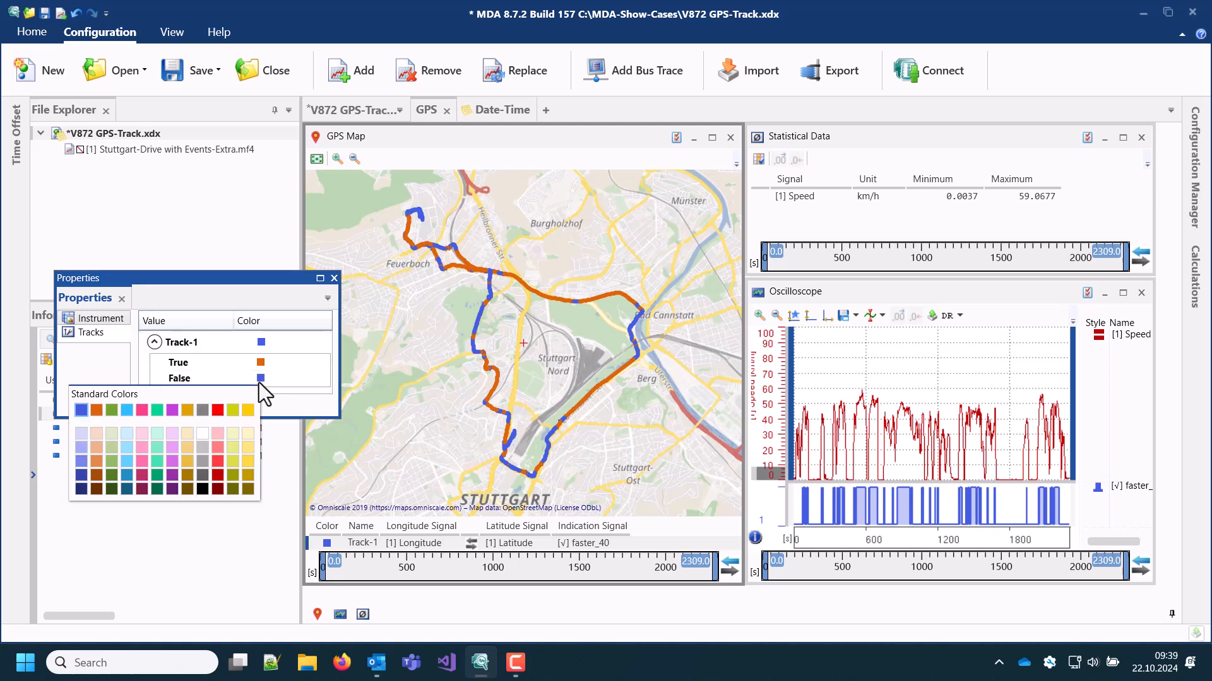
left_click(217, 409)
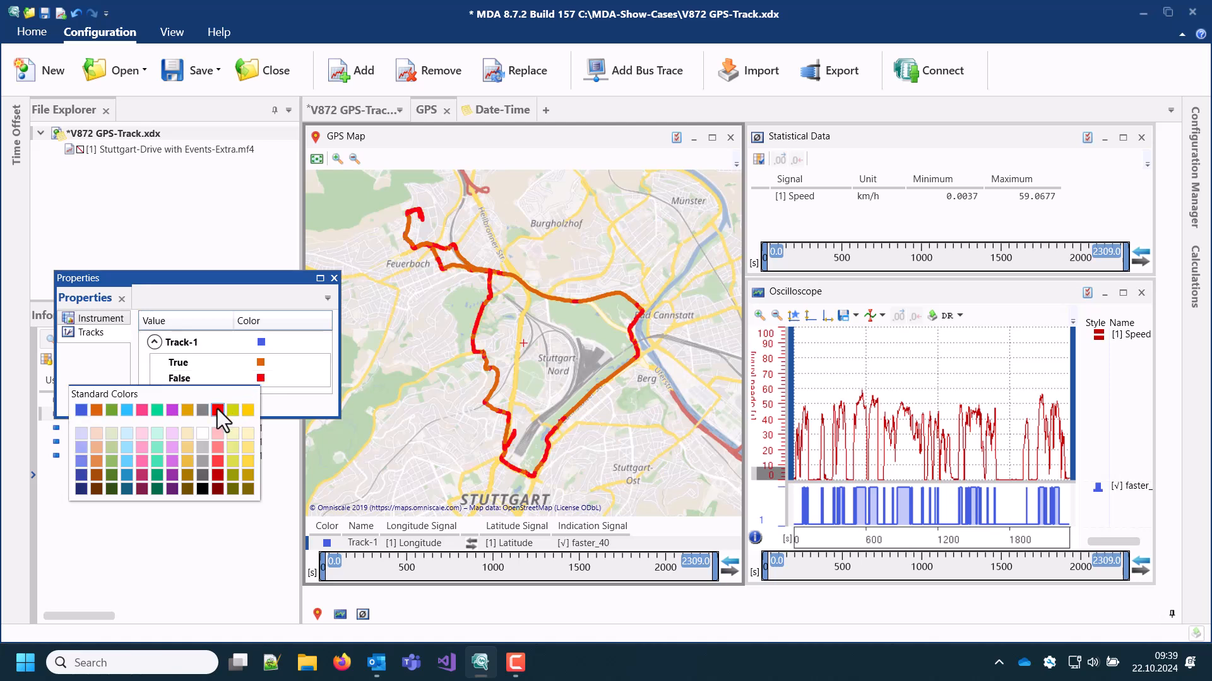
left_click(260, 362)
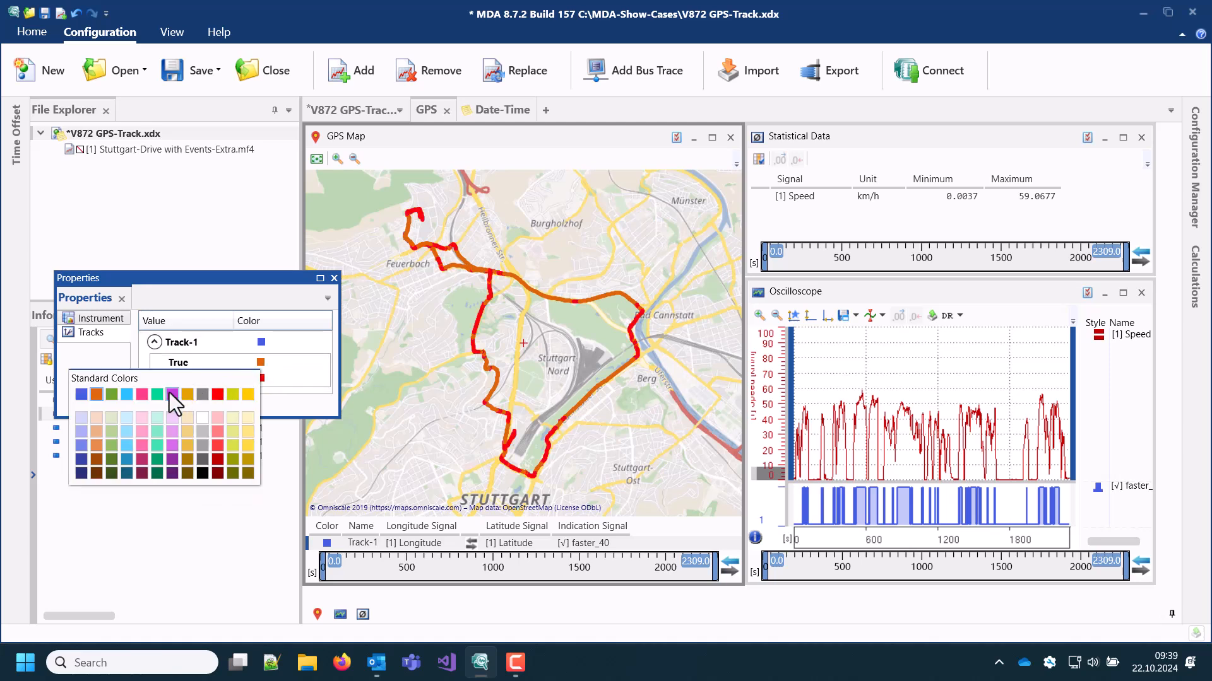
left_click(157, 393)
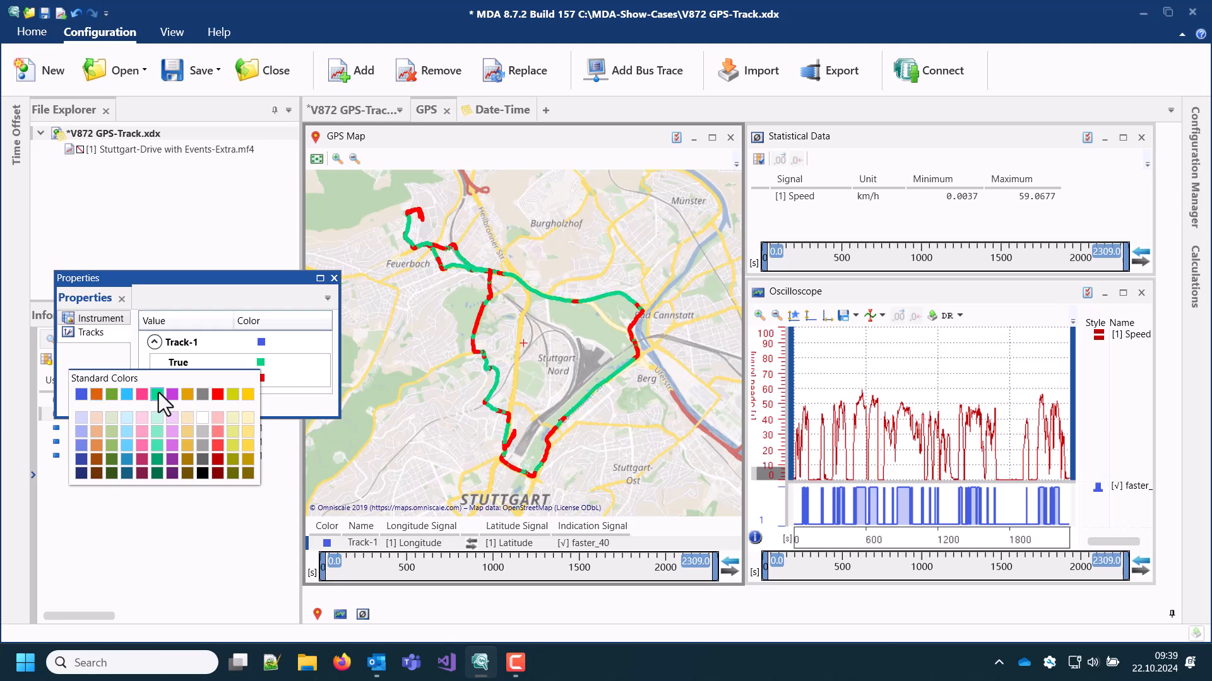
left_click(444, 426)
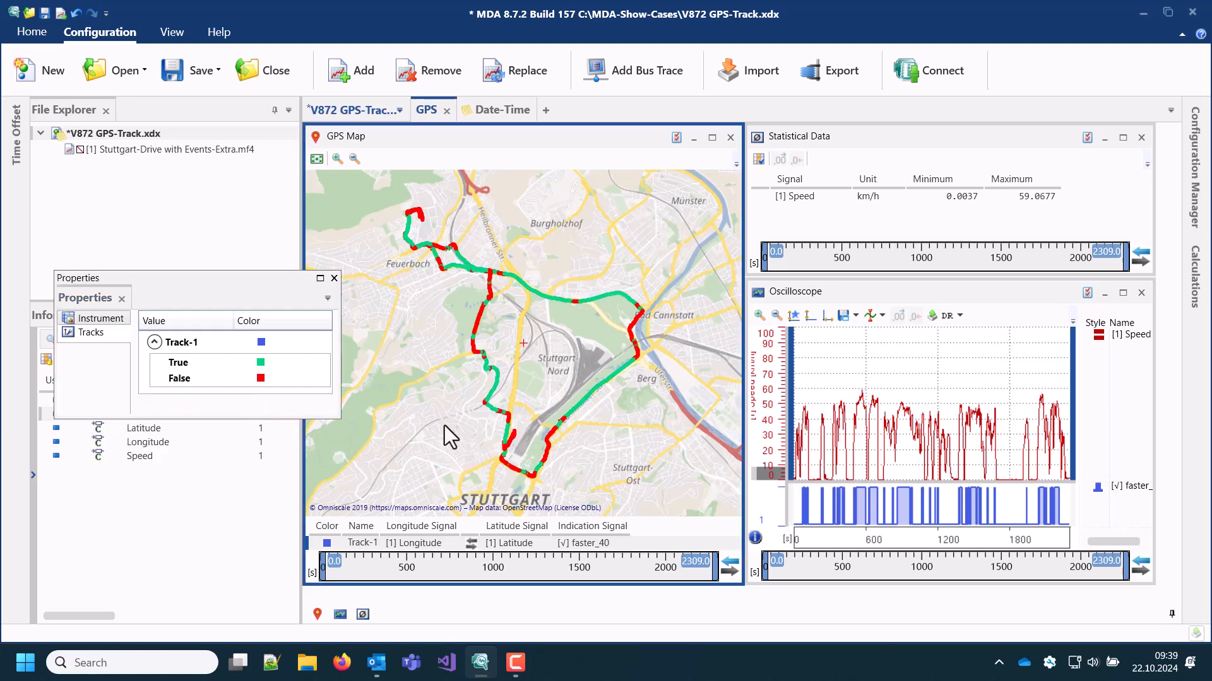
Make Speed the indication signal of Track-1 in the GPS map, with a maximum value of 60 and a minimum value of 10
left_click(218, 454)
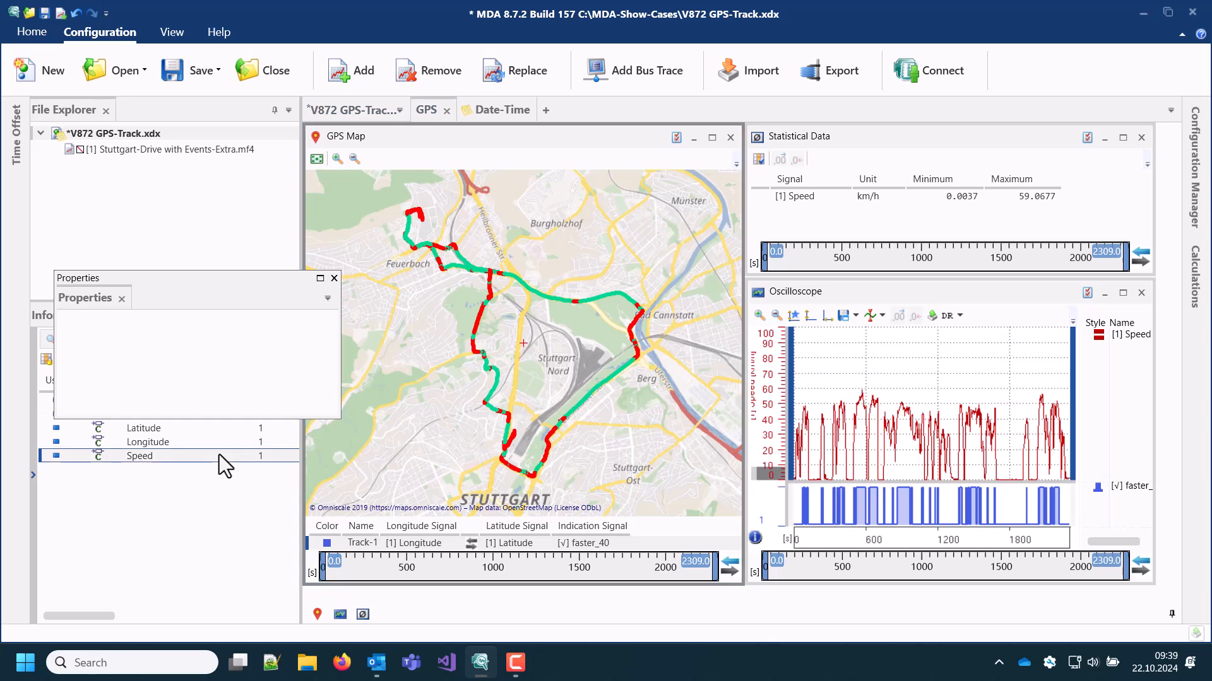
left_click_drag(218, 454, 581, 543)
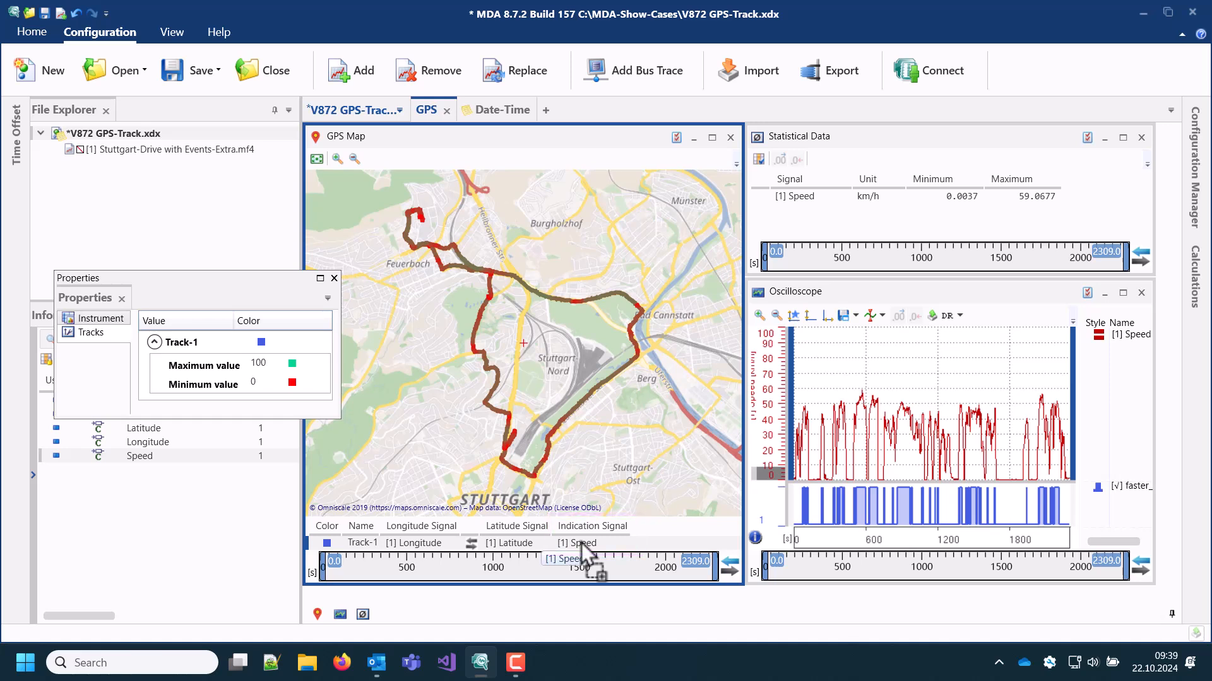
left_click(276, 366)
type("60")
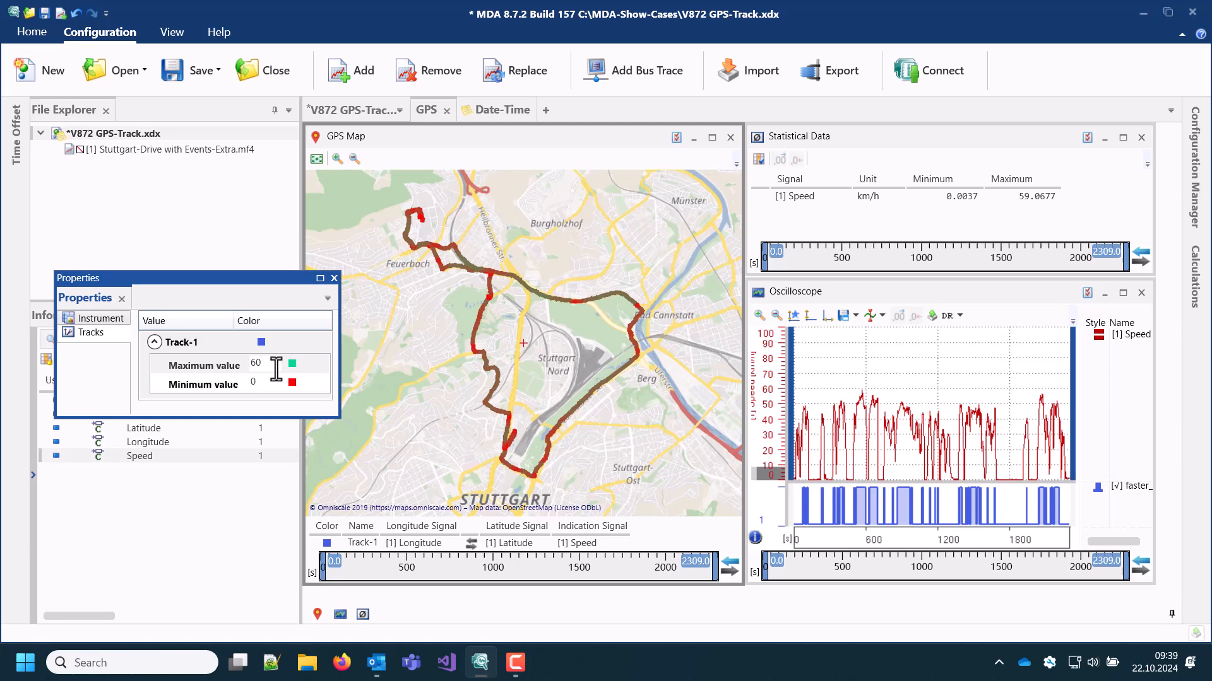
key("Return")
left_click(263, 382)
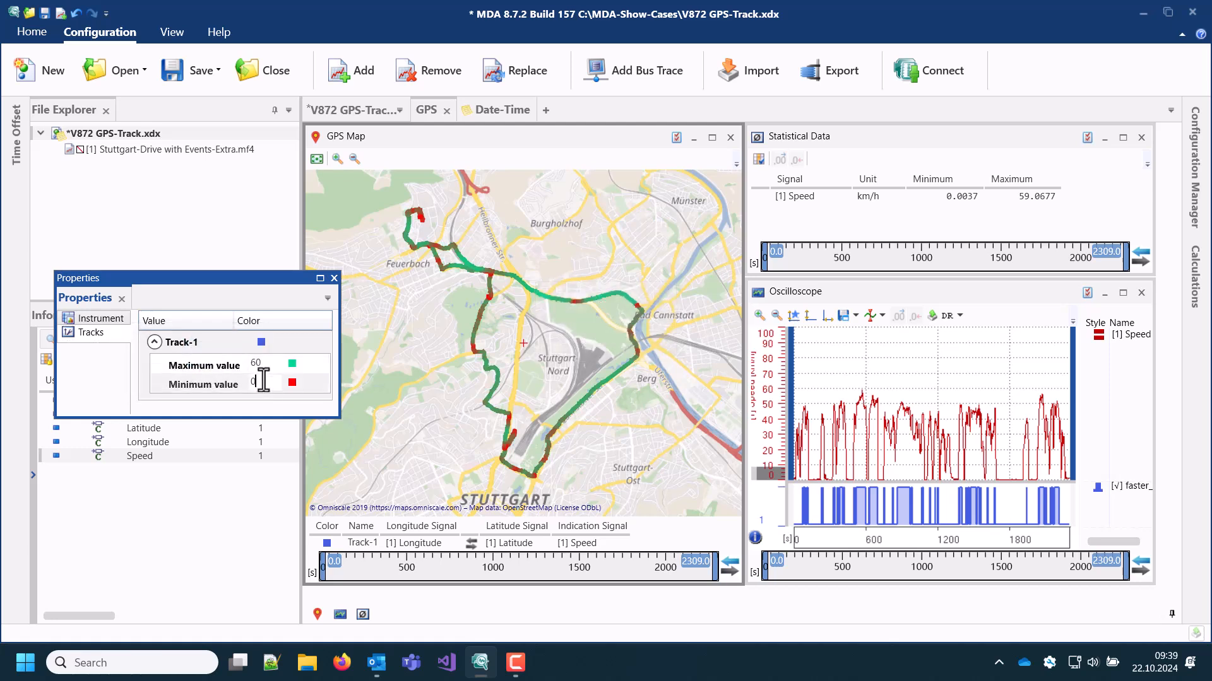
type("10")
left_click(411, 403)
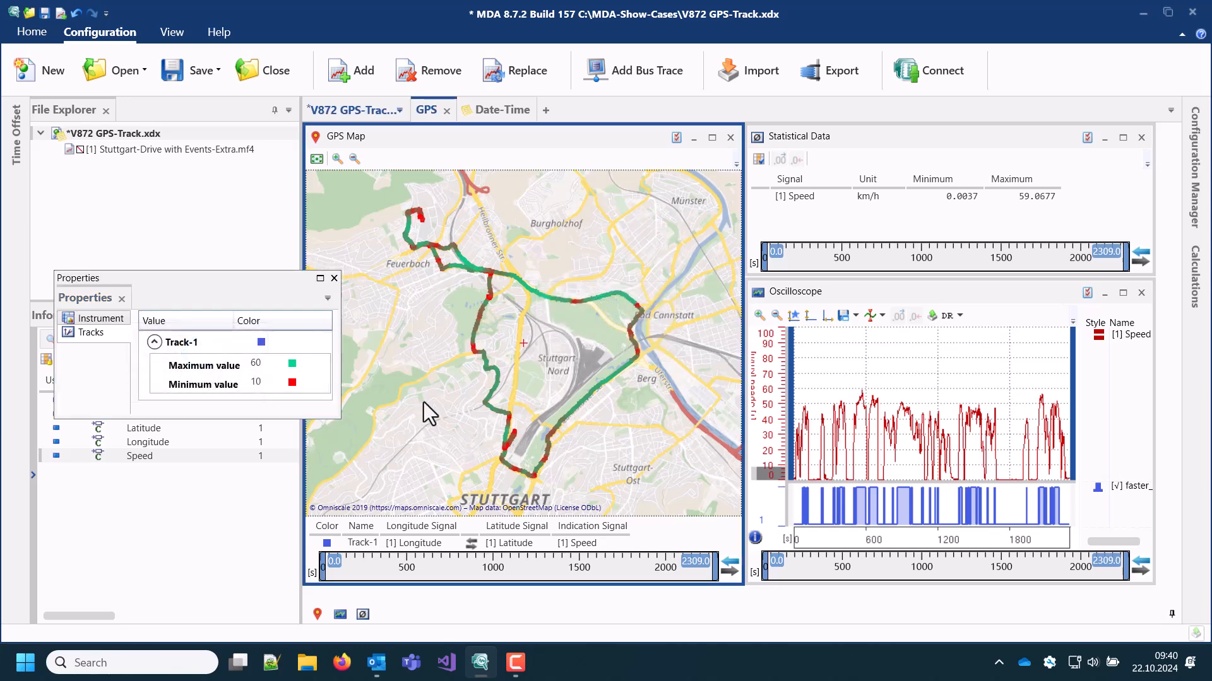
Remove the Speed indication signal from the GPS Map in the configuration tree
left_click_drag(433, 395, 580, 492)
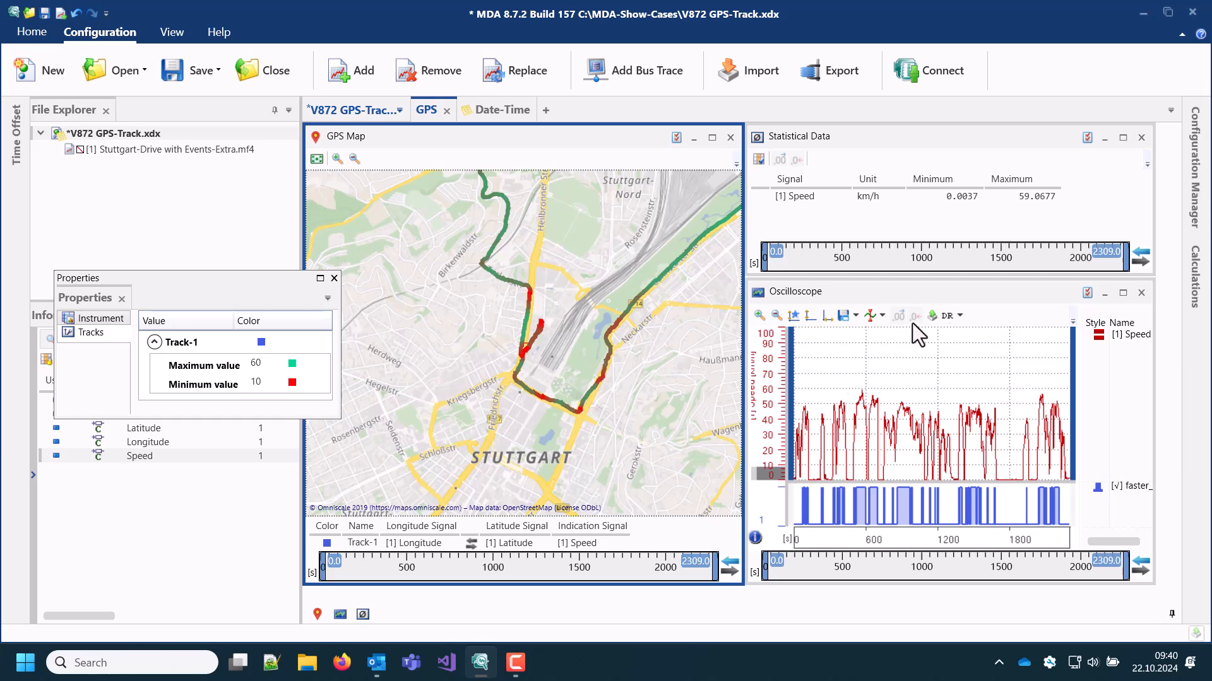
left_click(1196, 169)
left_click(1064, 245)
right_click(1056, 245)
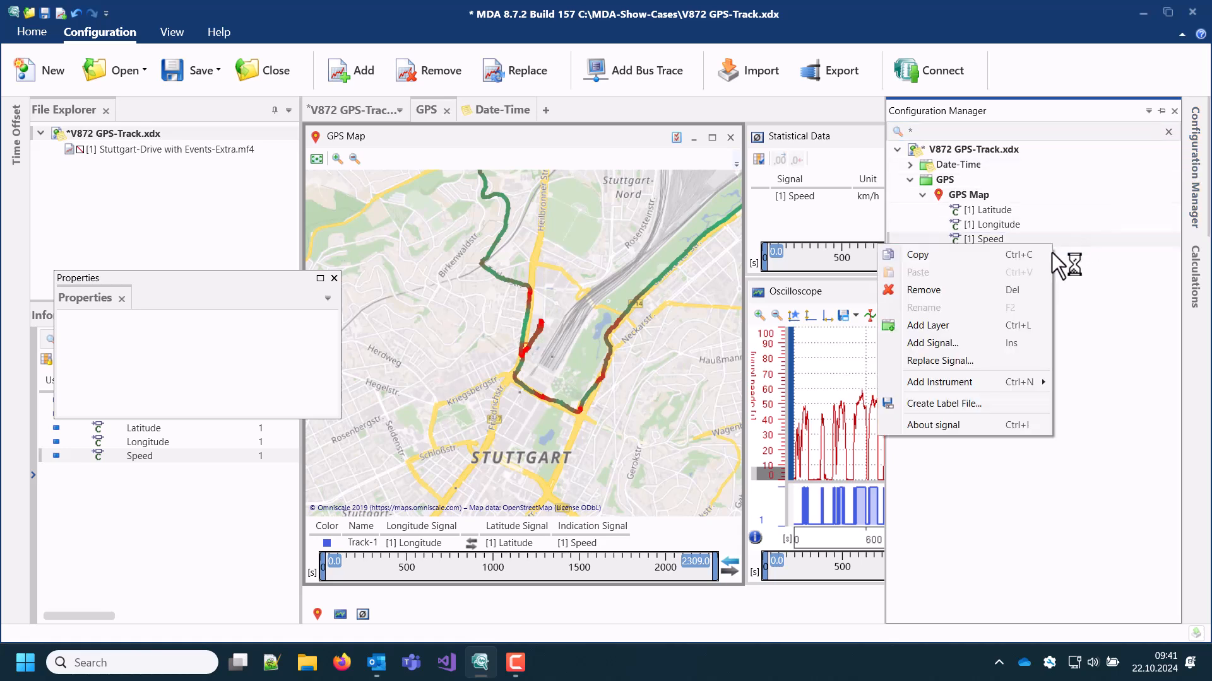
left_click(1028, 290)
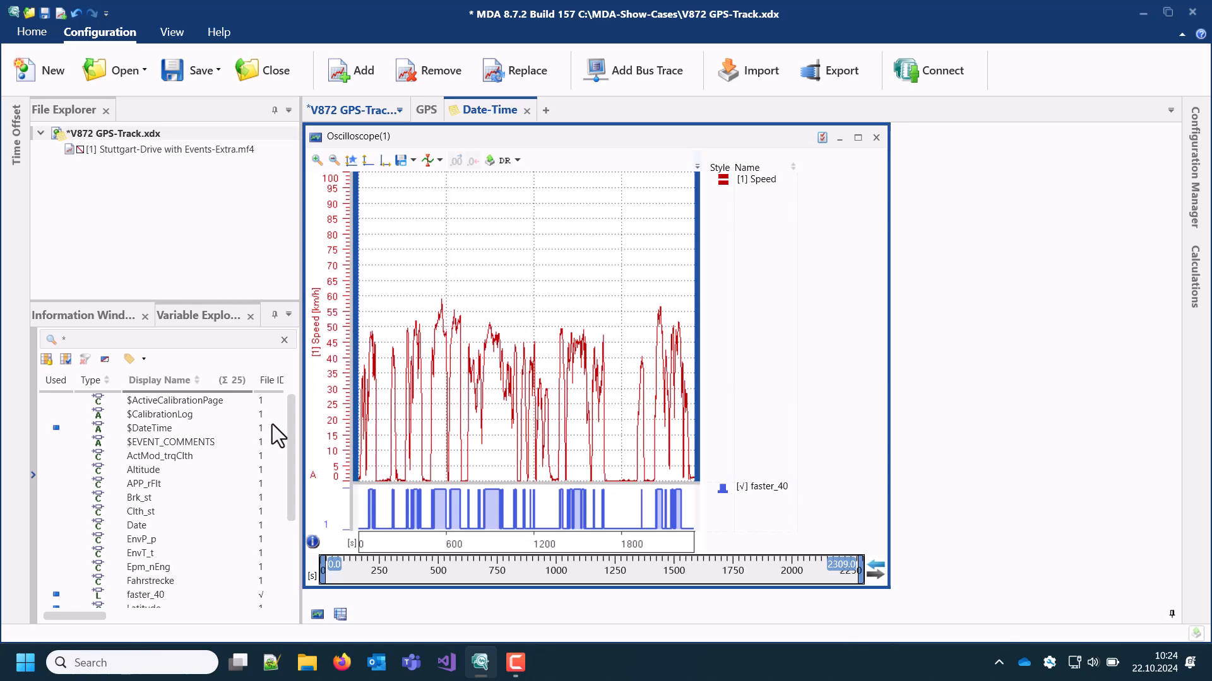
Add the $DateTime signal to Oscilloscope(1) in the Date-Time layer and show a cursor placed at about 1473.7 s
left_click(249, 433)
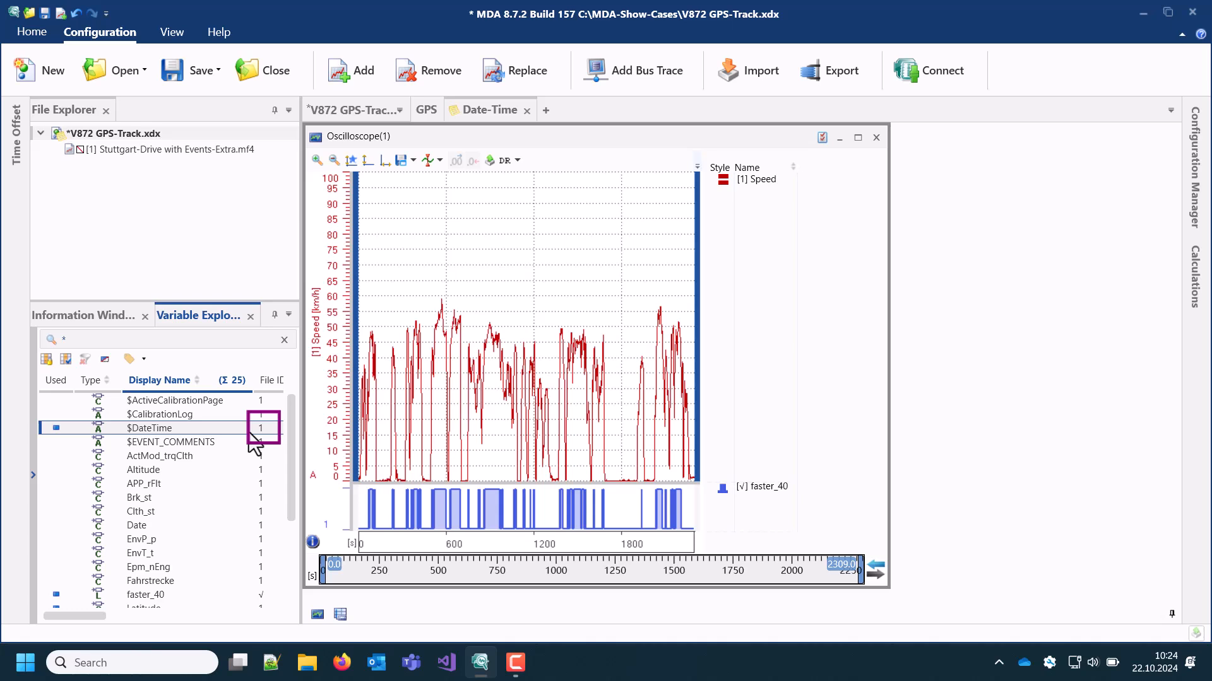
left_click_drag(249, 433, 383, 423)
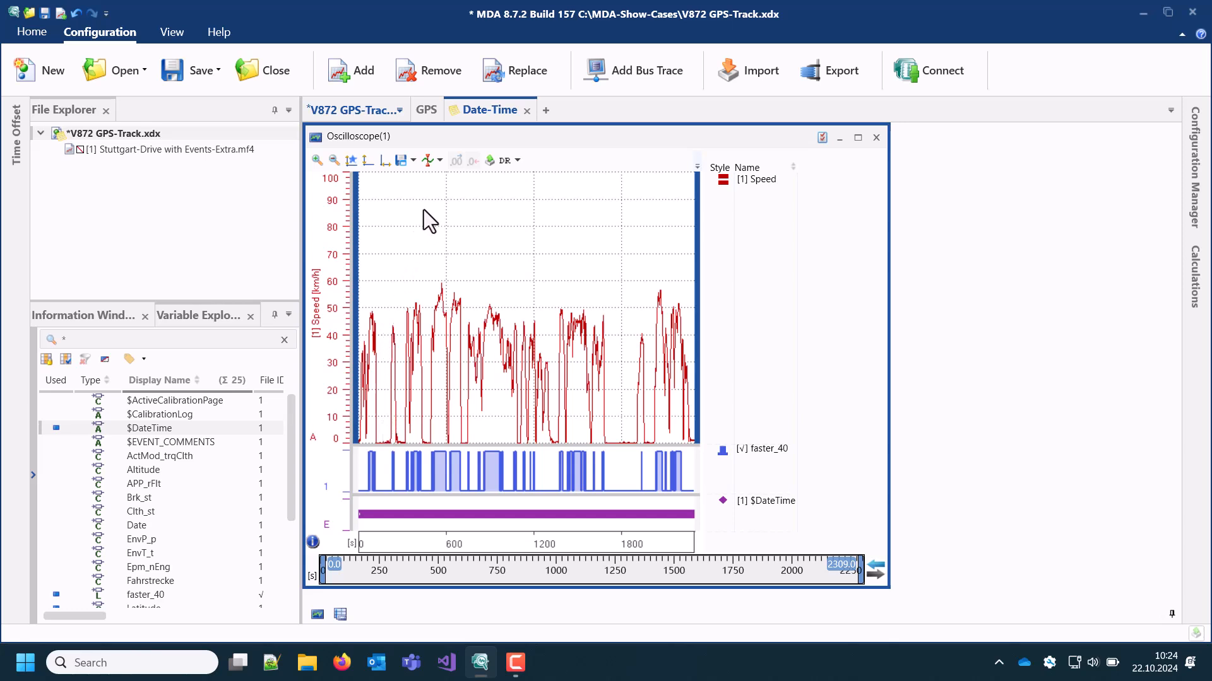
left_click(438, 163)
left_click(433, 176)
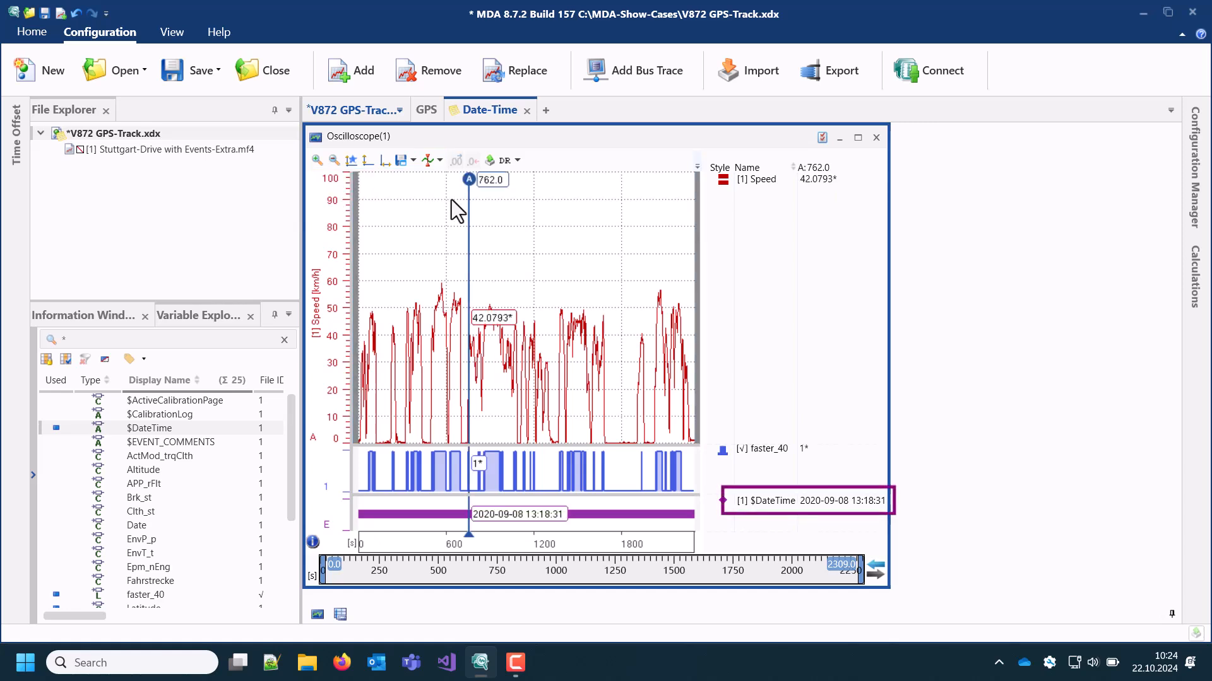
left_click_drag(468, 214, 573, 200)
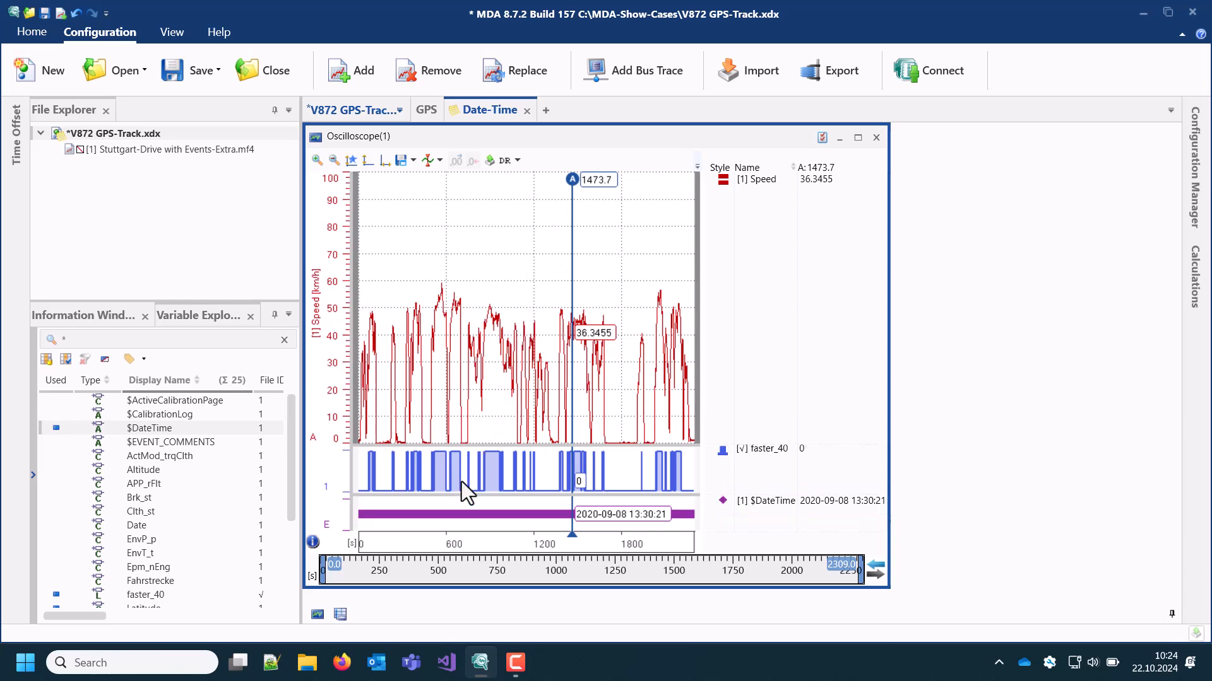
Bring up the $DateTime table beside Oscilloscope(1) and synchronize the two instruments in time
left_click(340, 616)
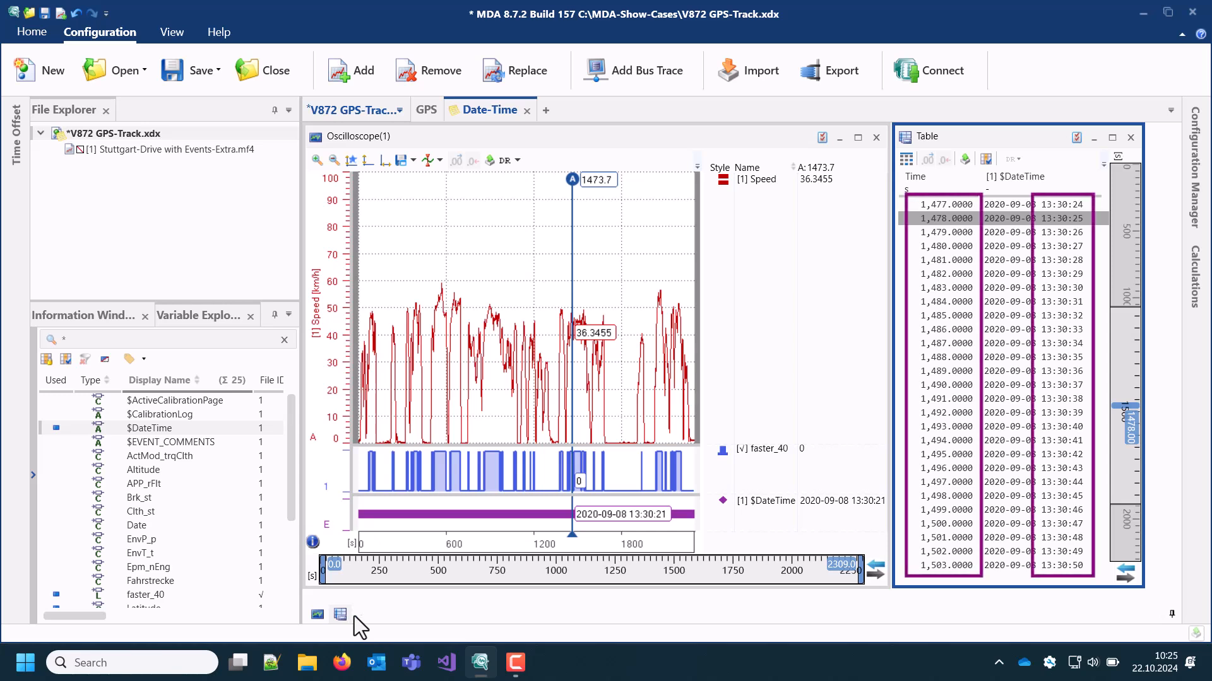
left_click(875, 574)
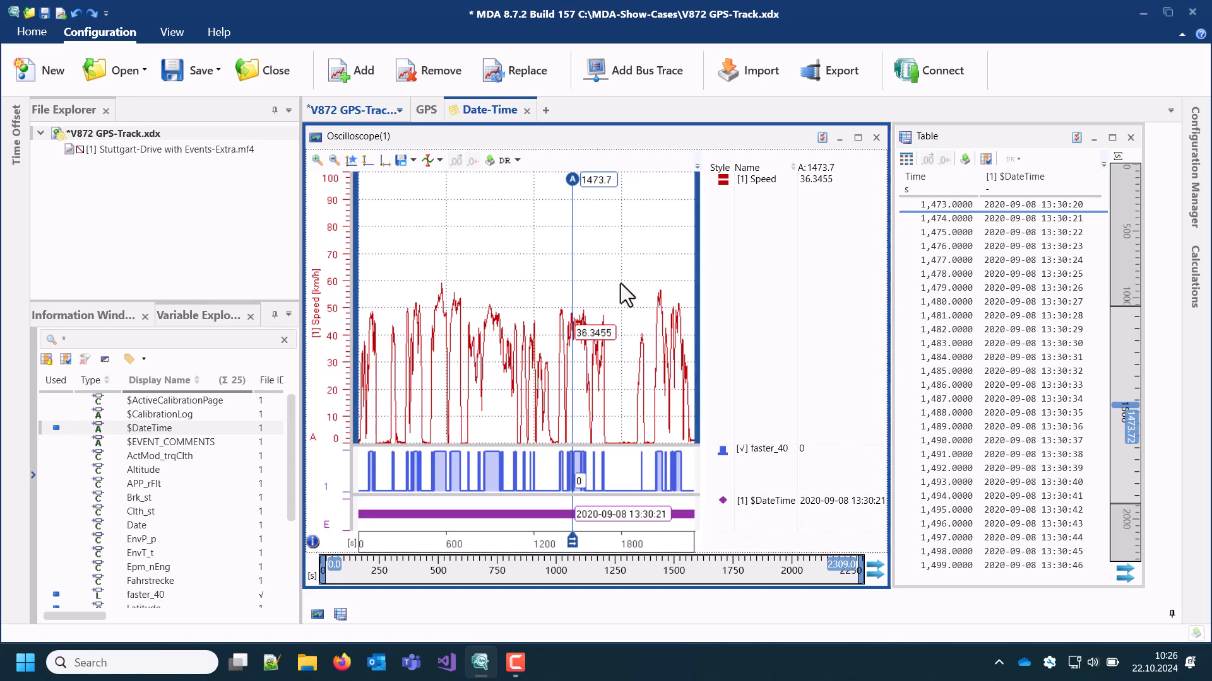
Set the time range of Oscilloscope(1) to start at 600 s and end at 1200 s
left_click_drag(620, 283, 600, 286)
left_click_drag(574, 290, 534, 297)
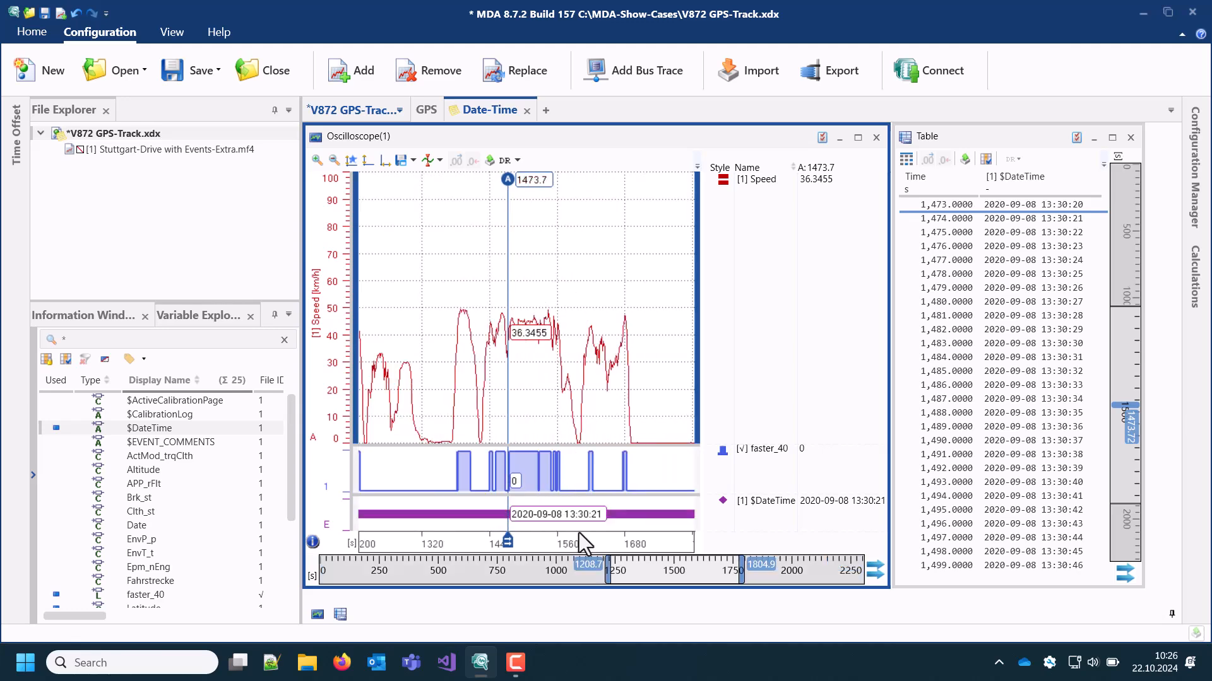
left_click(588, 565)
type("600")
key("Return")
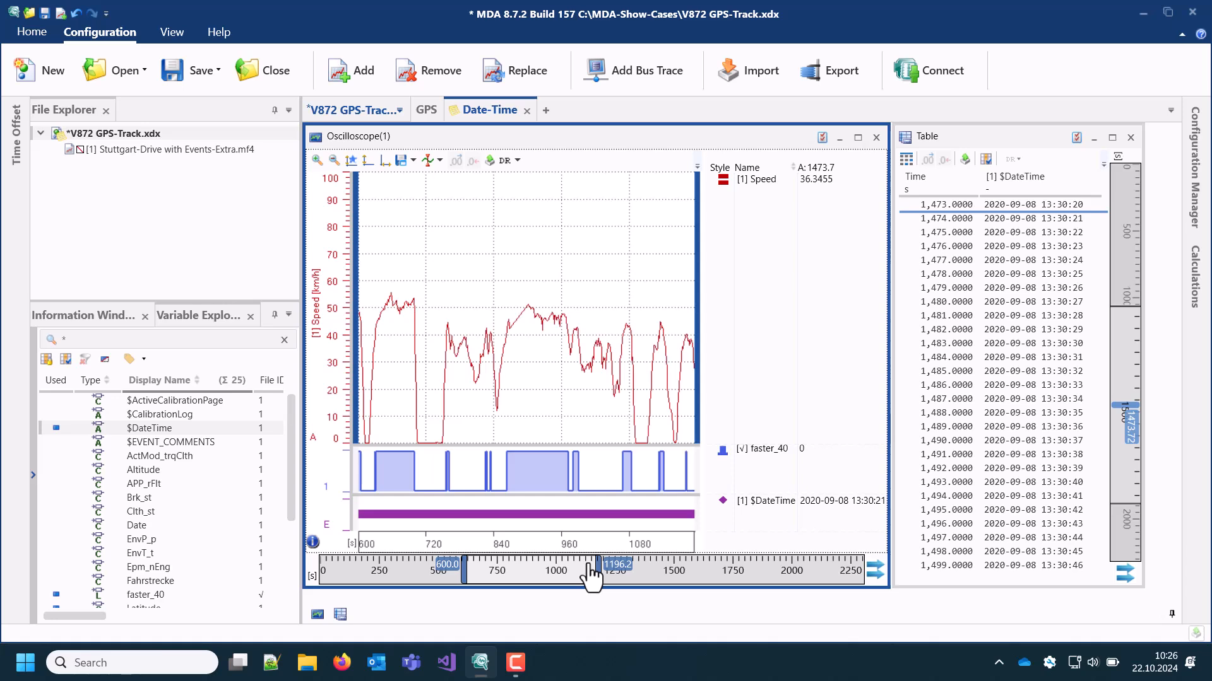
left_click(613, 564)
type("1200")
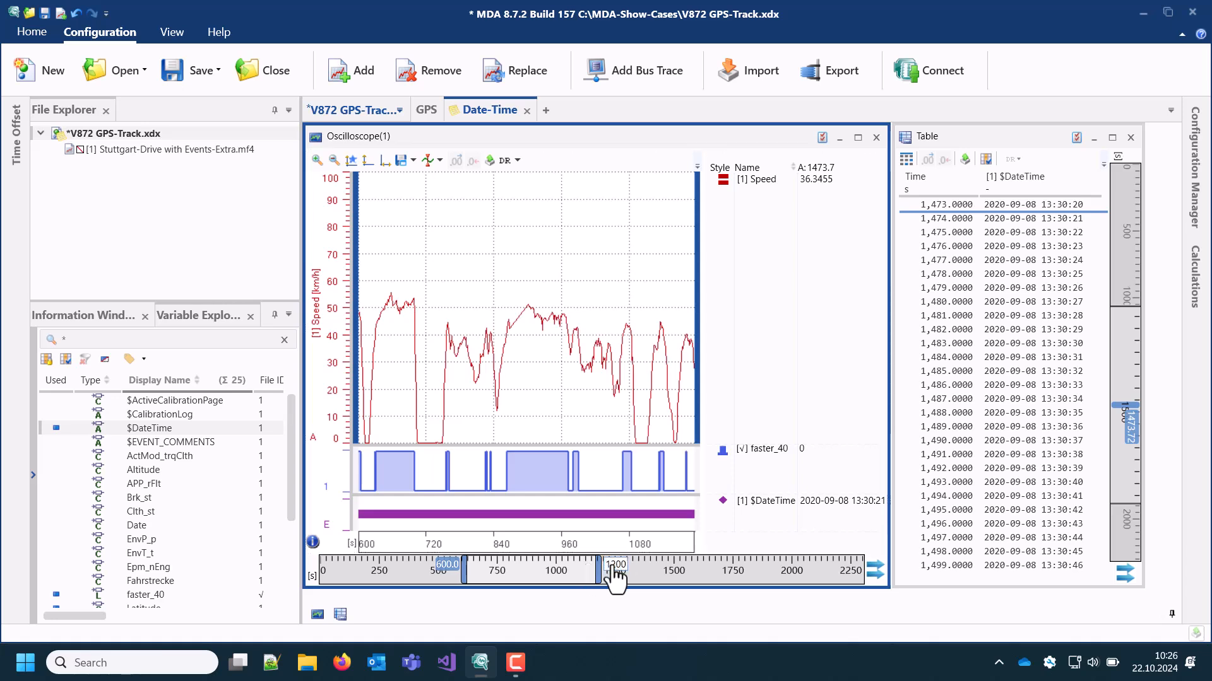
key("Return")
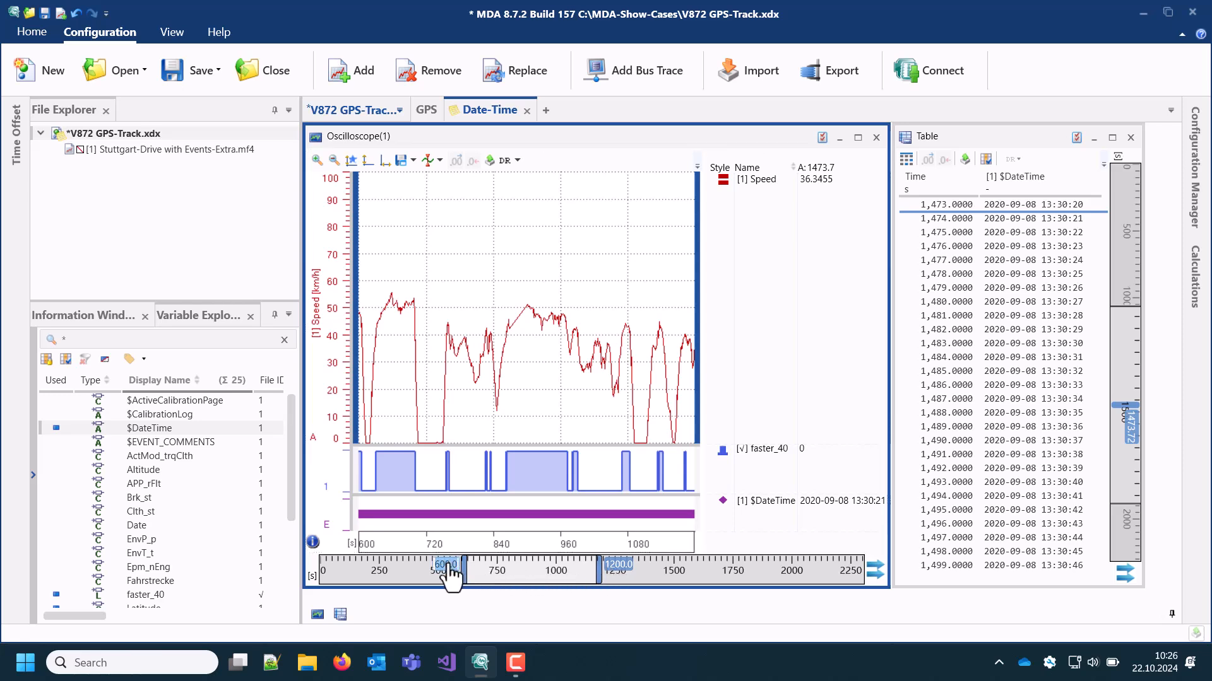
Move the start of the Oscilloscope(1) time range to 1000 s and enter 2000 s as the next range limit
type("1000")
key("Return")
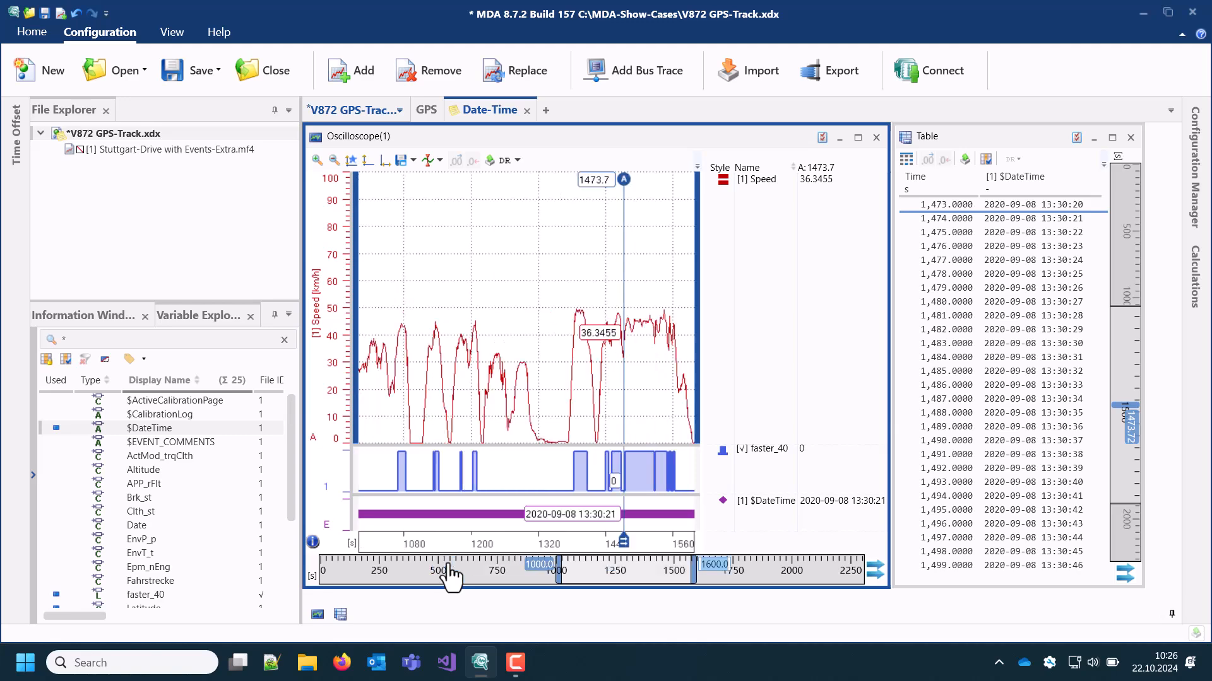
type("2000")
key("Return")
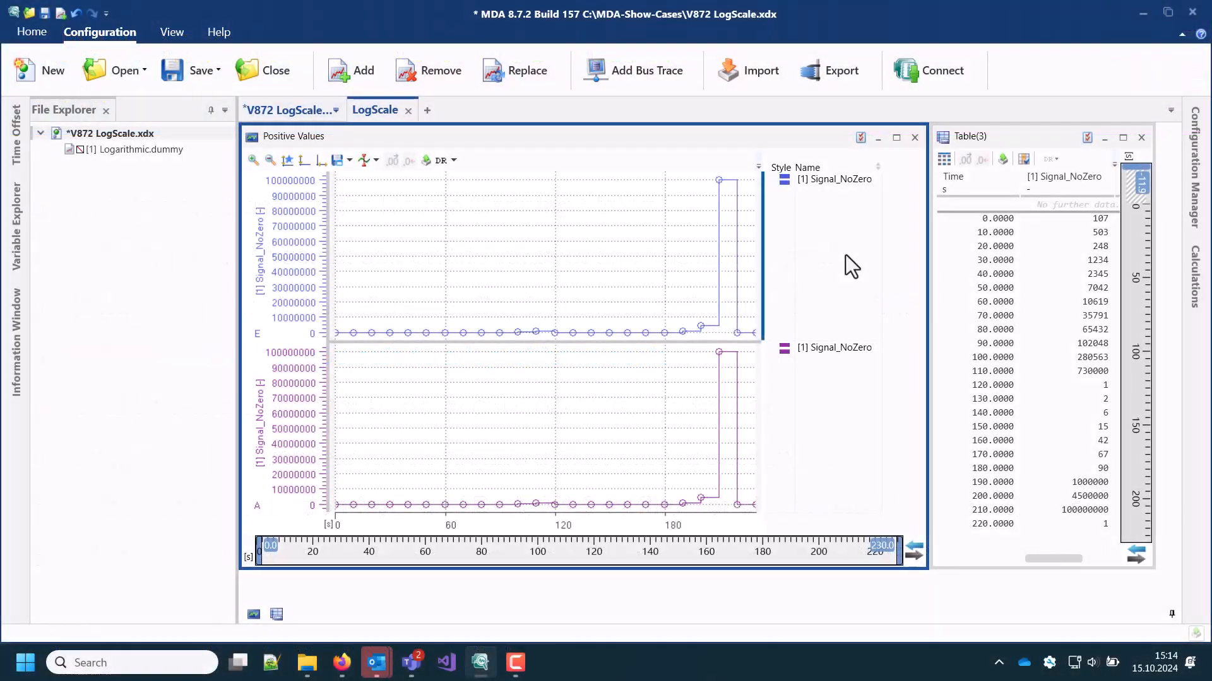
Switch the lower Signal_NoZero strip in Positive Values to Logarithmic view (Physical Values) and zoom its axis to fit the signal
left_click(1012, 222)
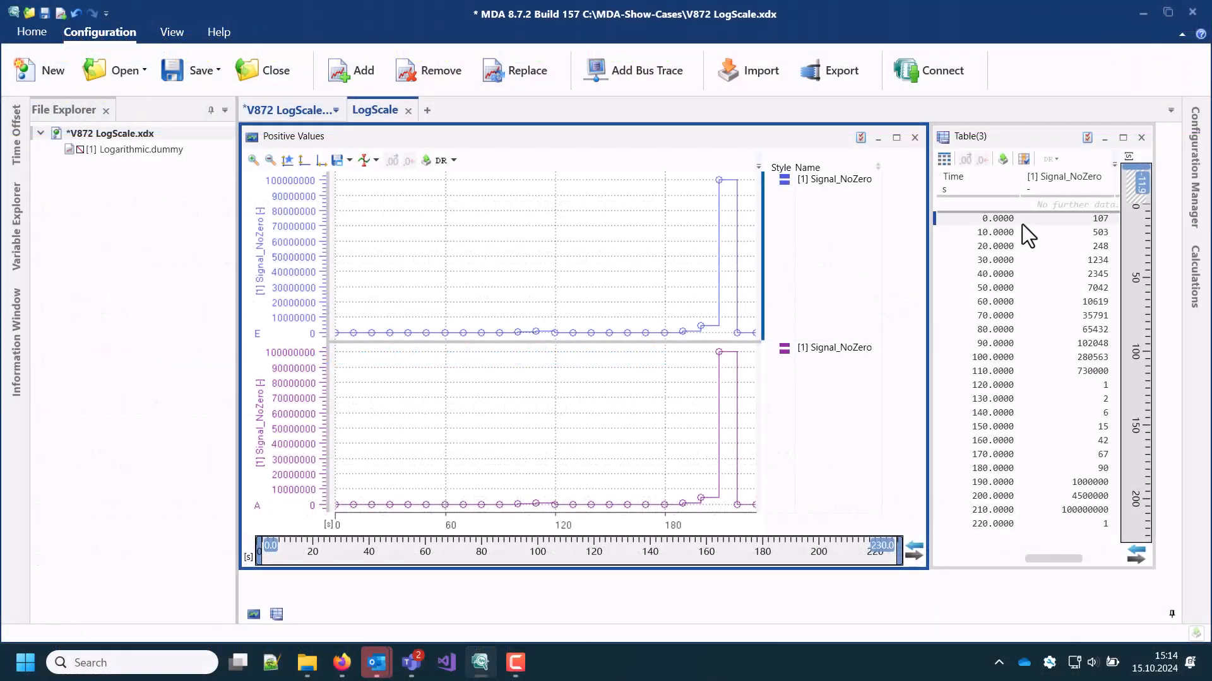
left_click_drag(1033, 245, 1033, 517)
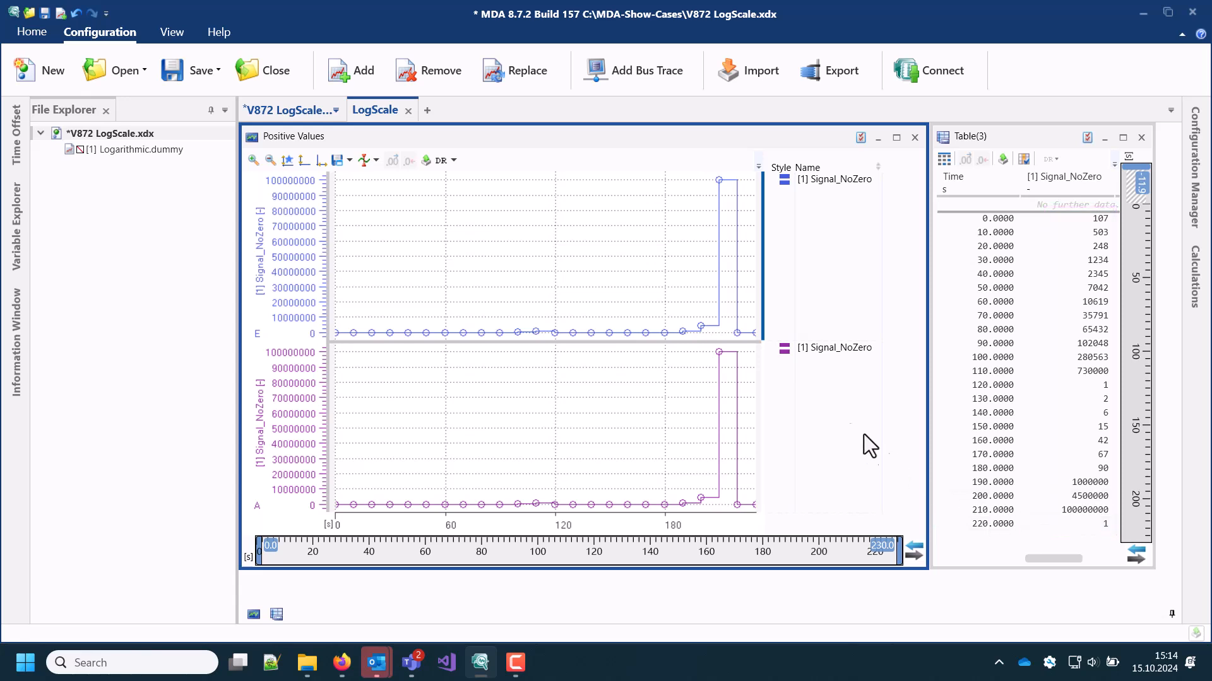
left_click(816, 403)
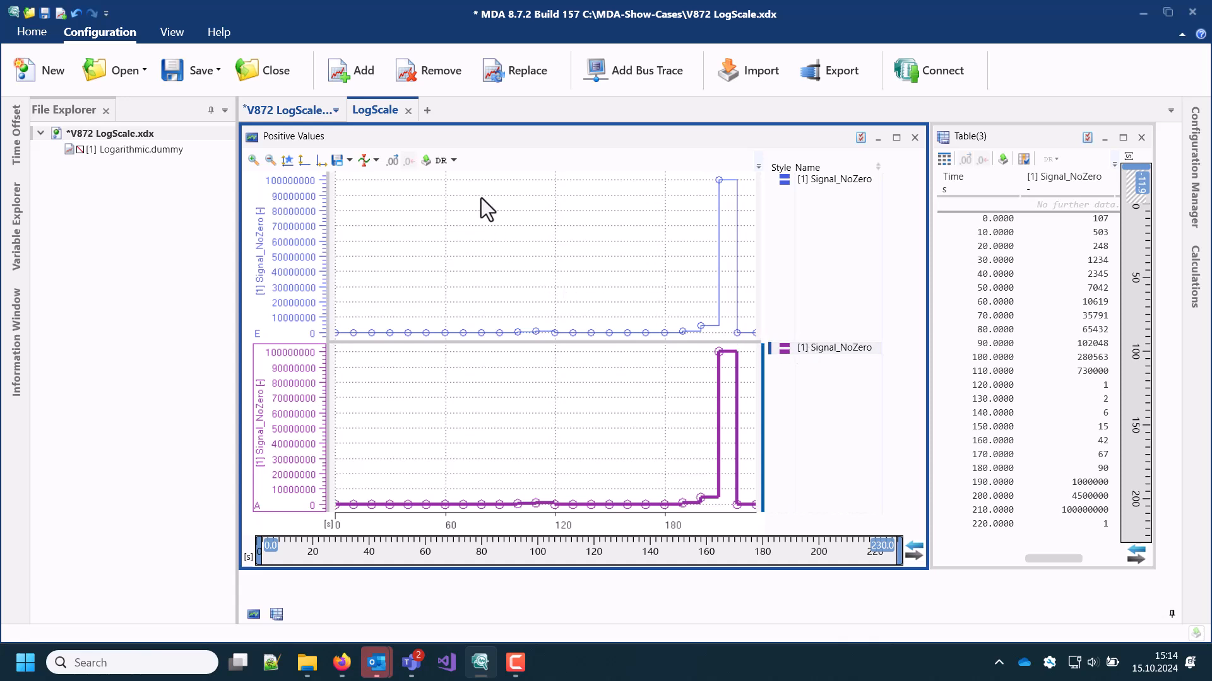
left_click(455, 160)
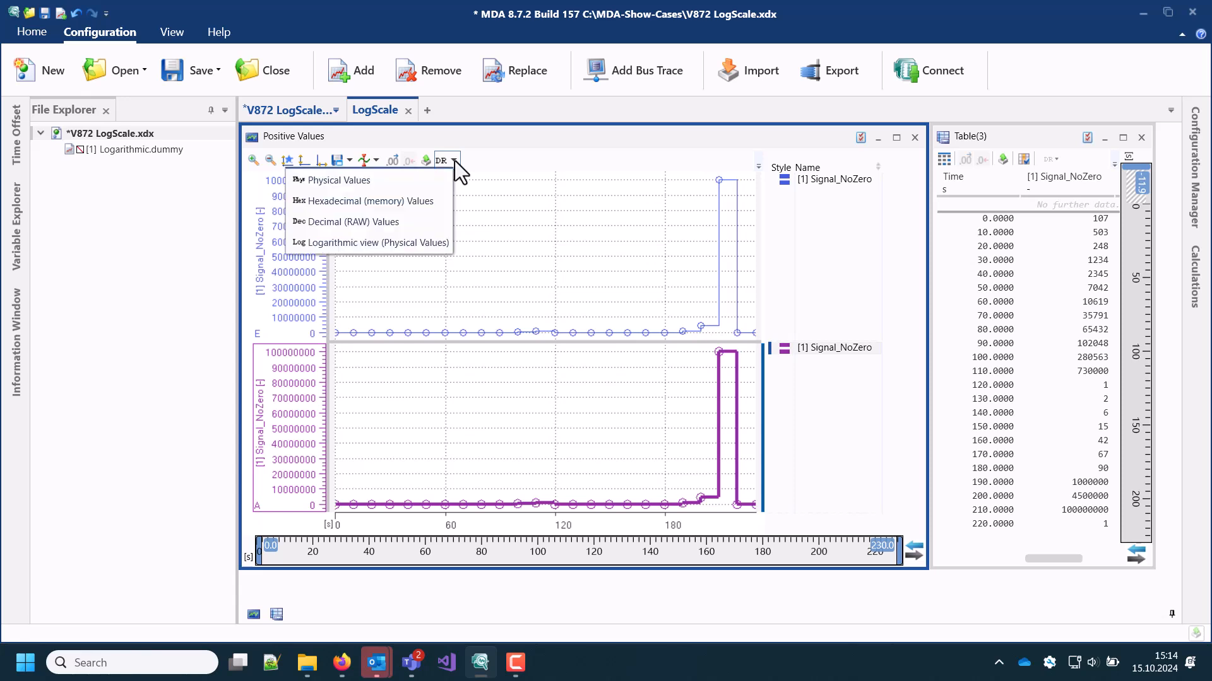
left_click(434, 236)
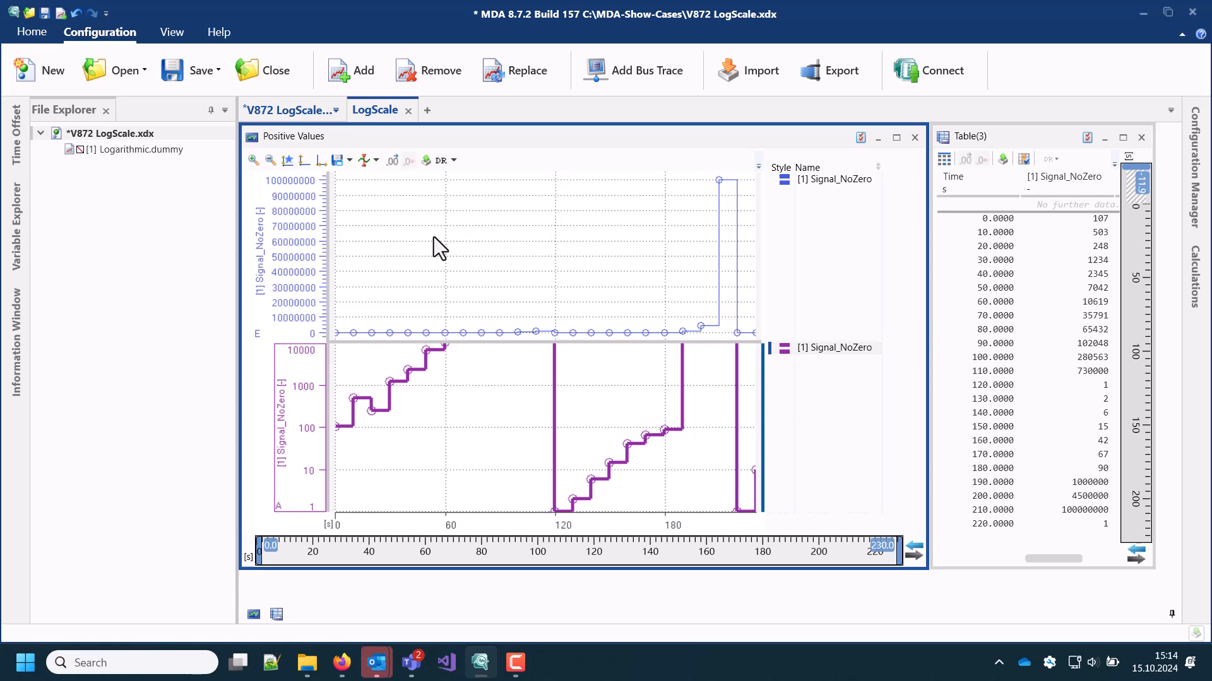
right_click(468, 357)
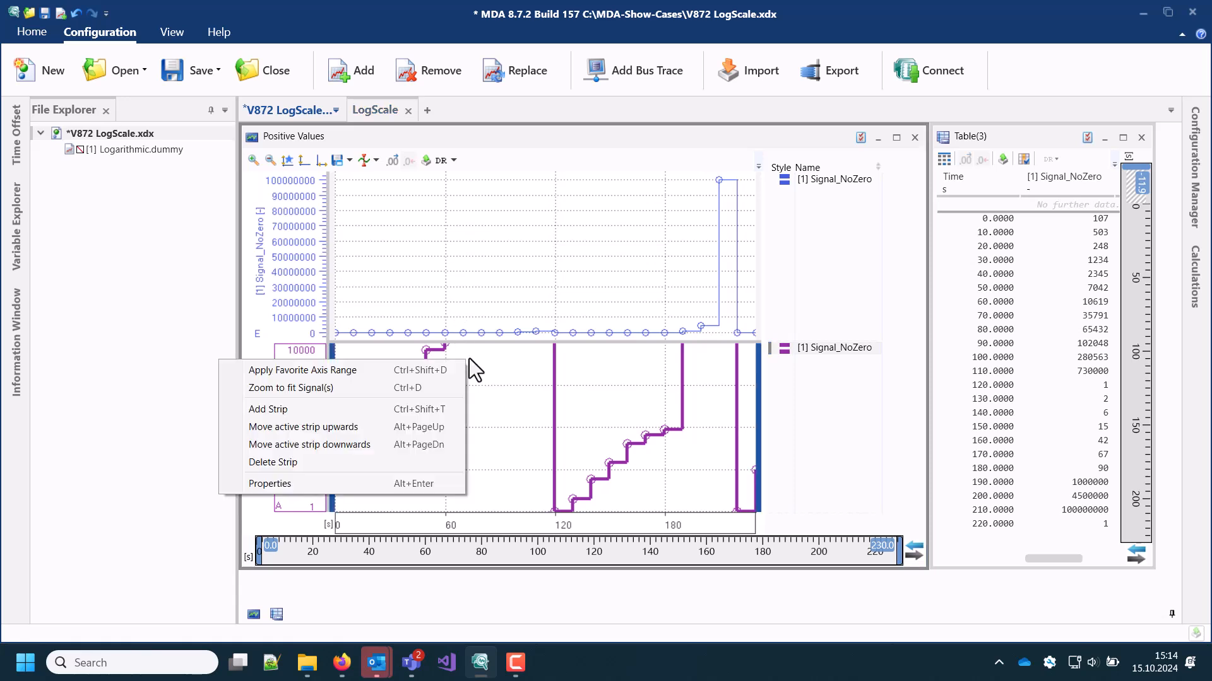
left_click(435, 386)
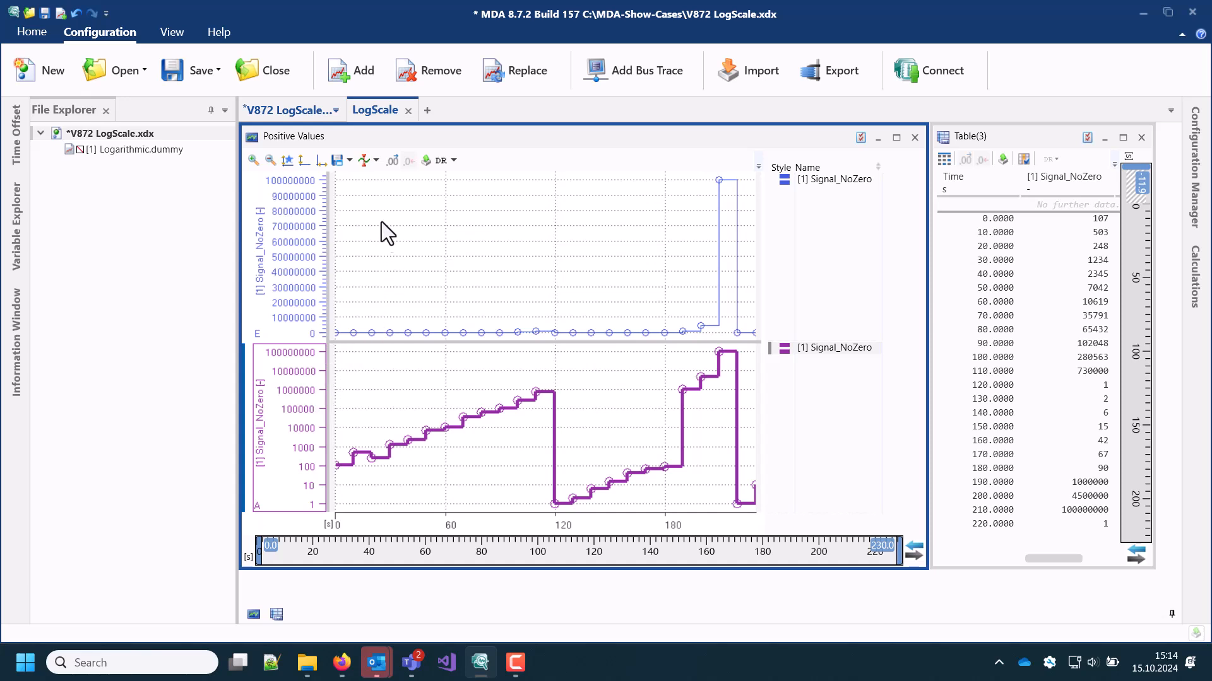
Show a cursor in the Positive Values oscilloscope and move it to about 186.2 s
left_click(376, 162)
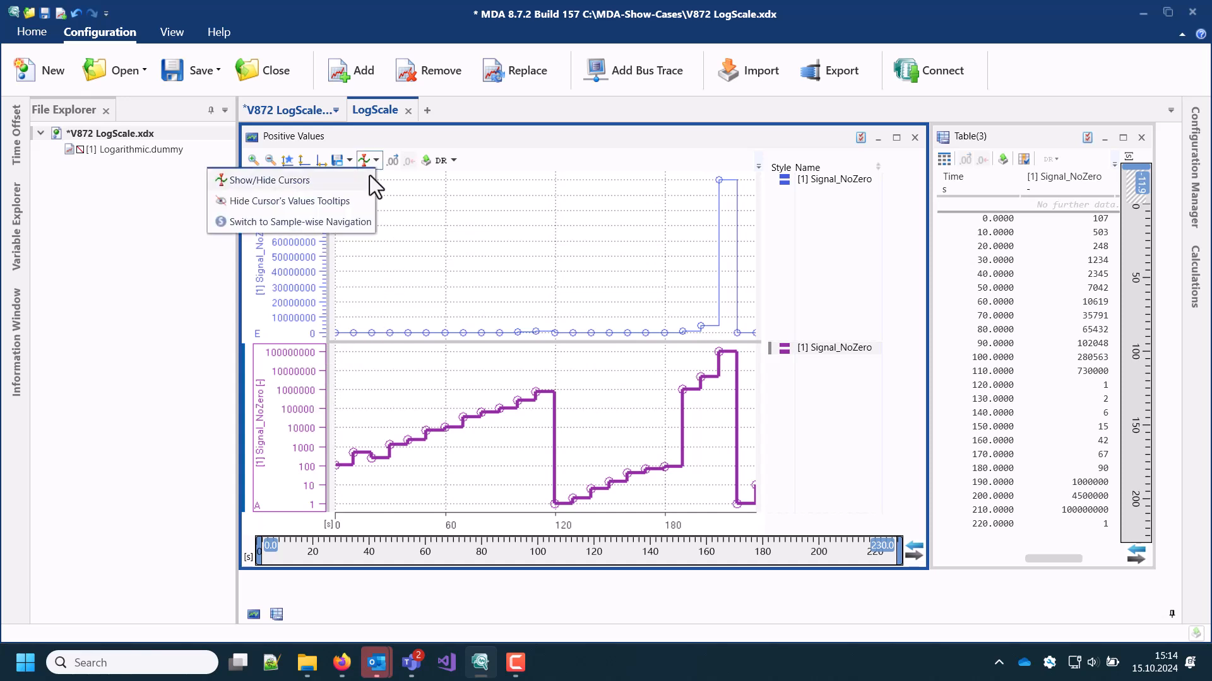
left_click(369, 179)
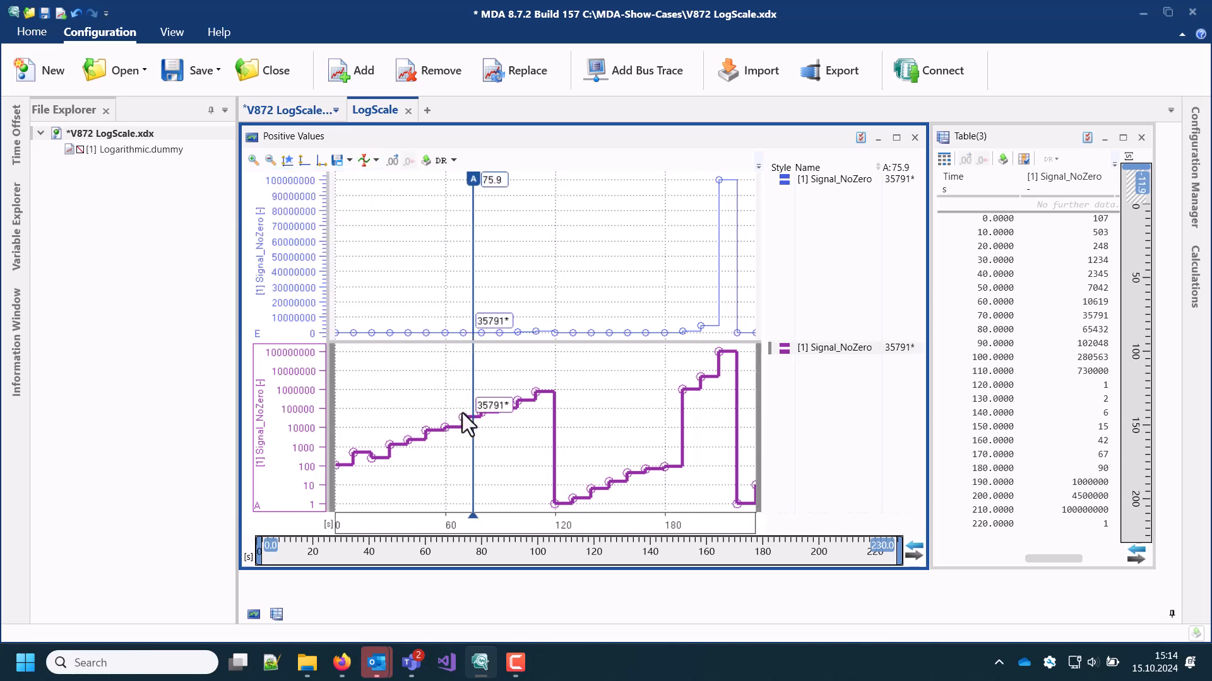
left_click_drag(471, 433, 668, 426)
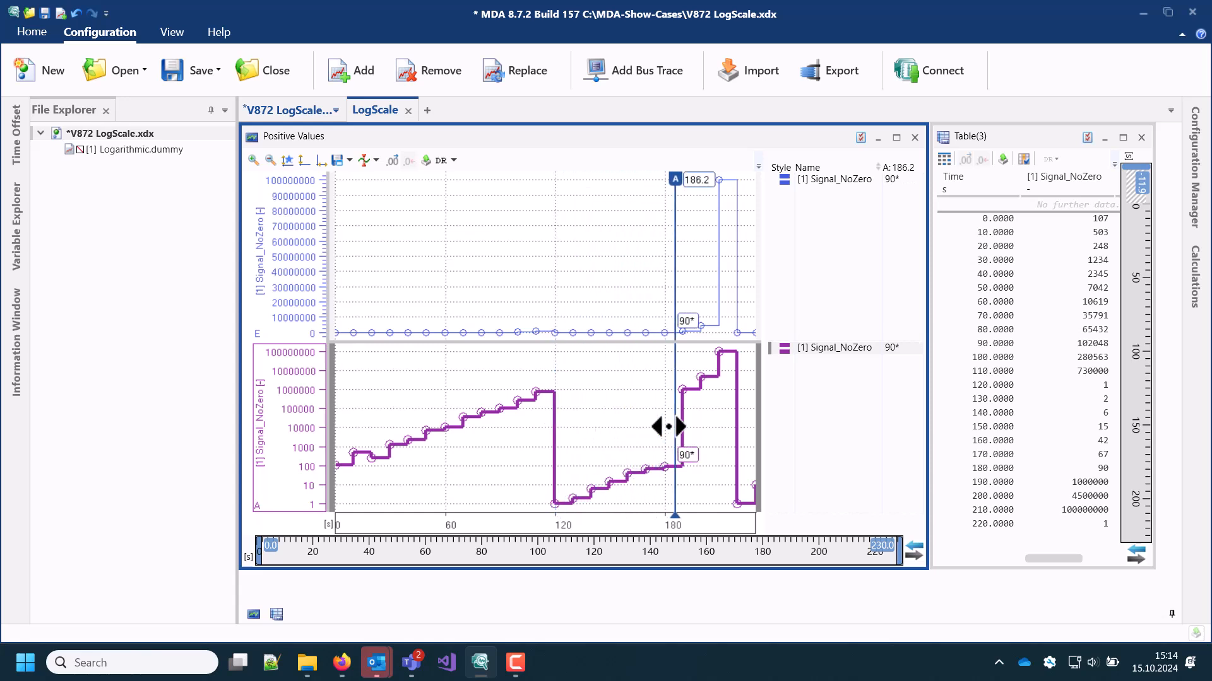
Set the scale mode of the Strip 2 Signal_NoZero axis to Scientific in its properties and return it to Normal
right_click(298, 386)
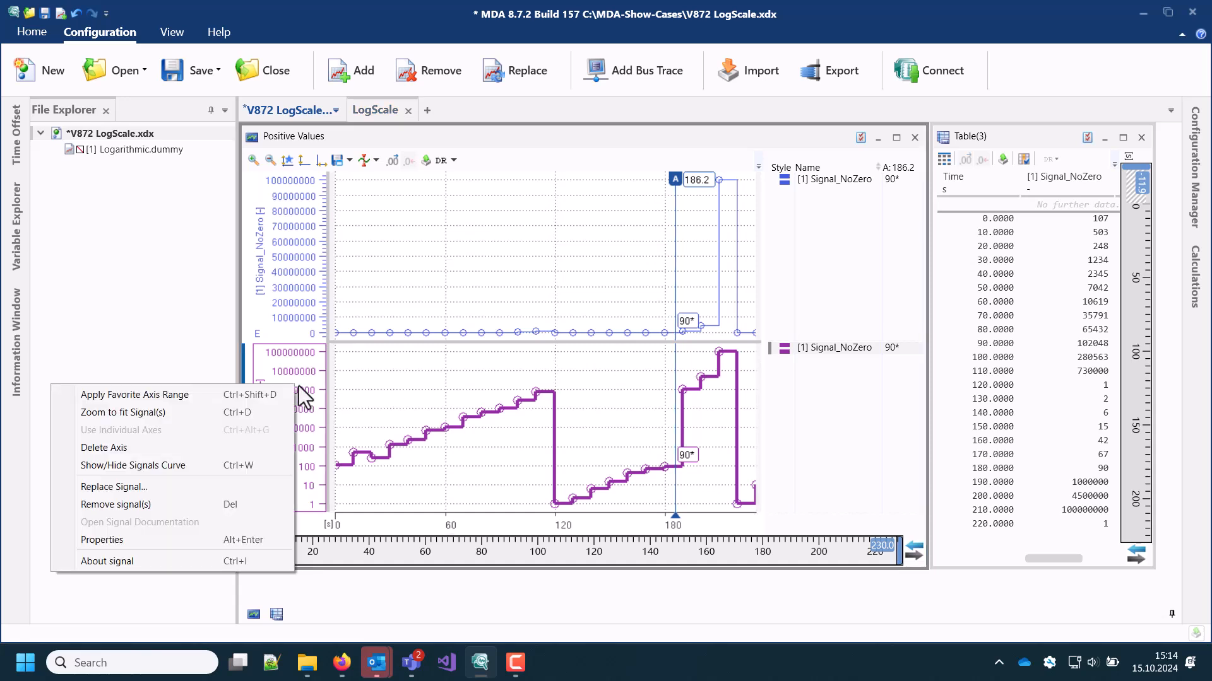
left_click(234, 535)
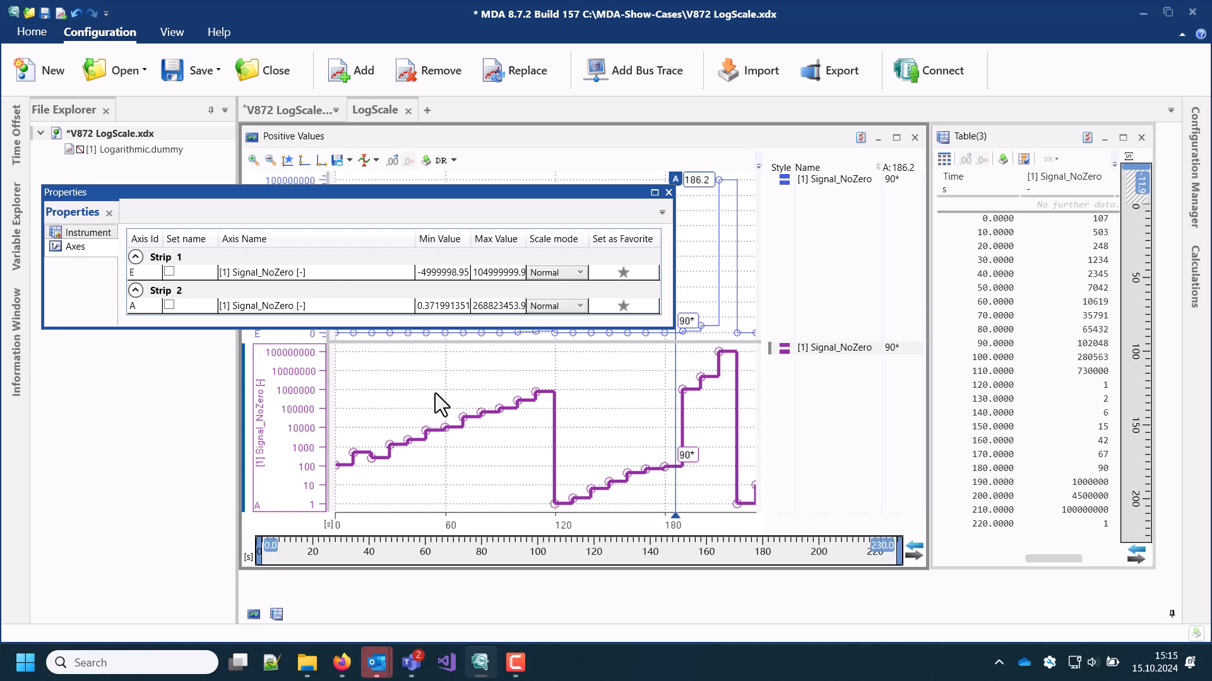
left_click(542, 305)
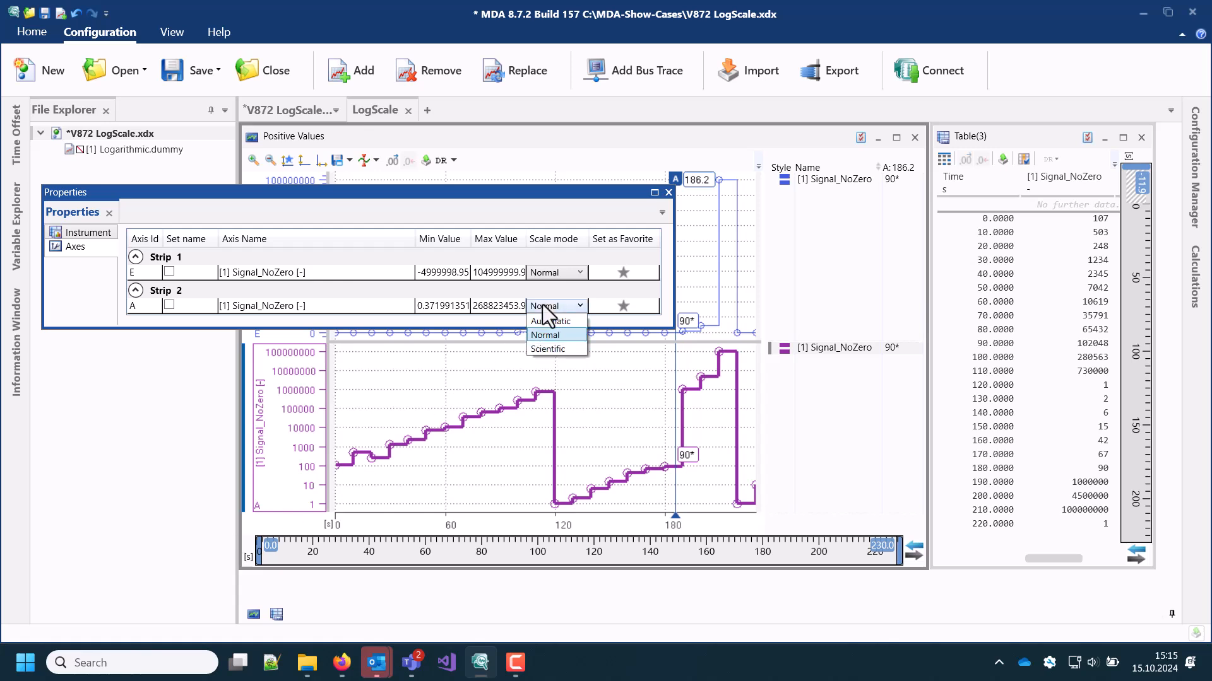
left_click(558, 347)
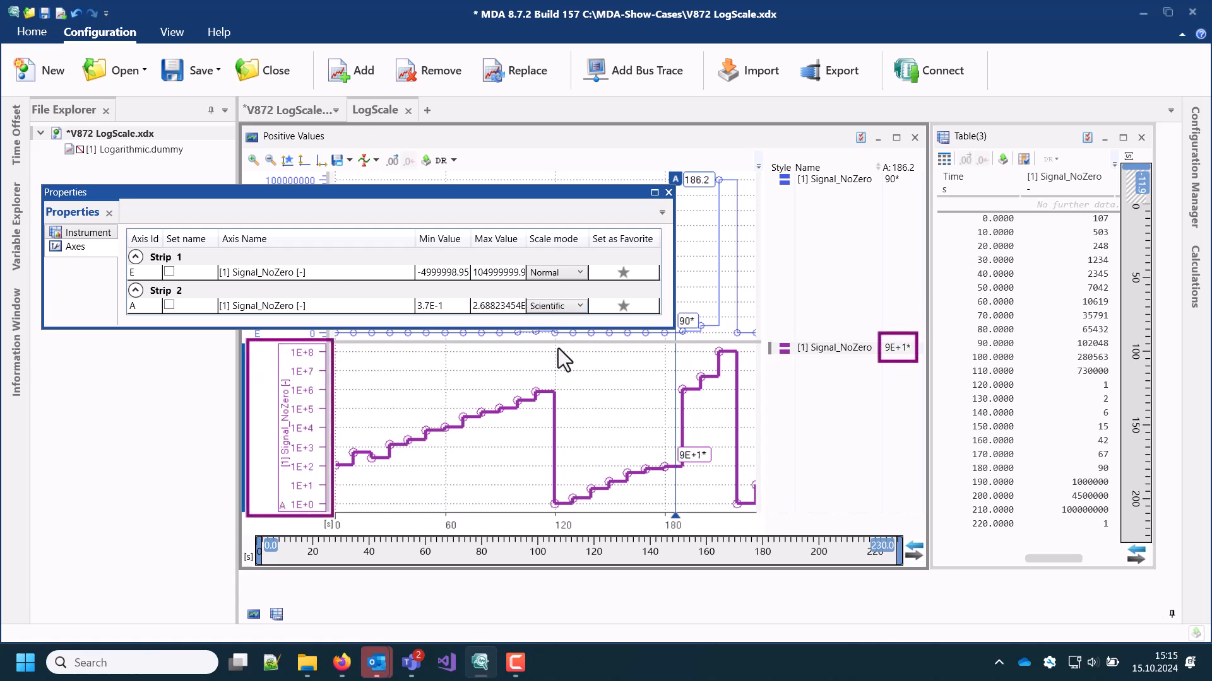
left_click(571, 309)
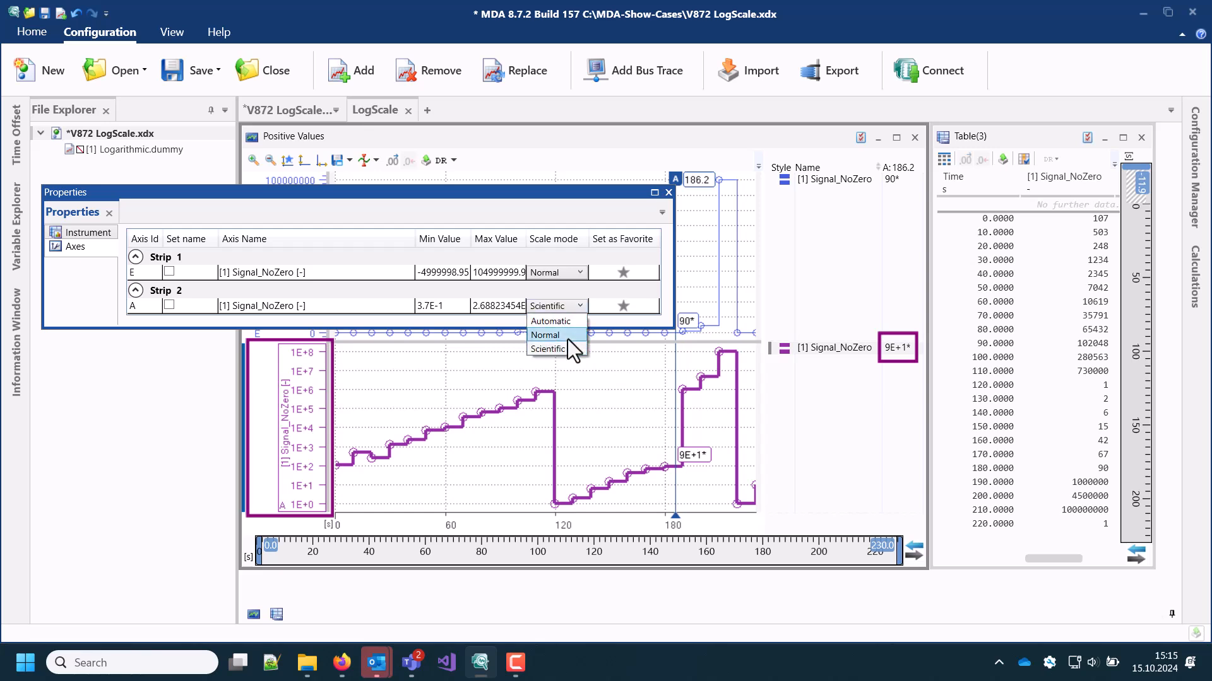
left_click(567, 339)
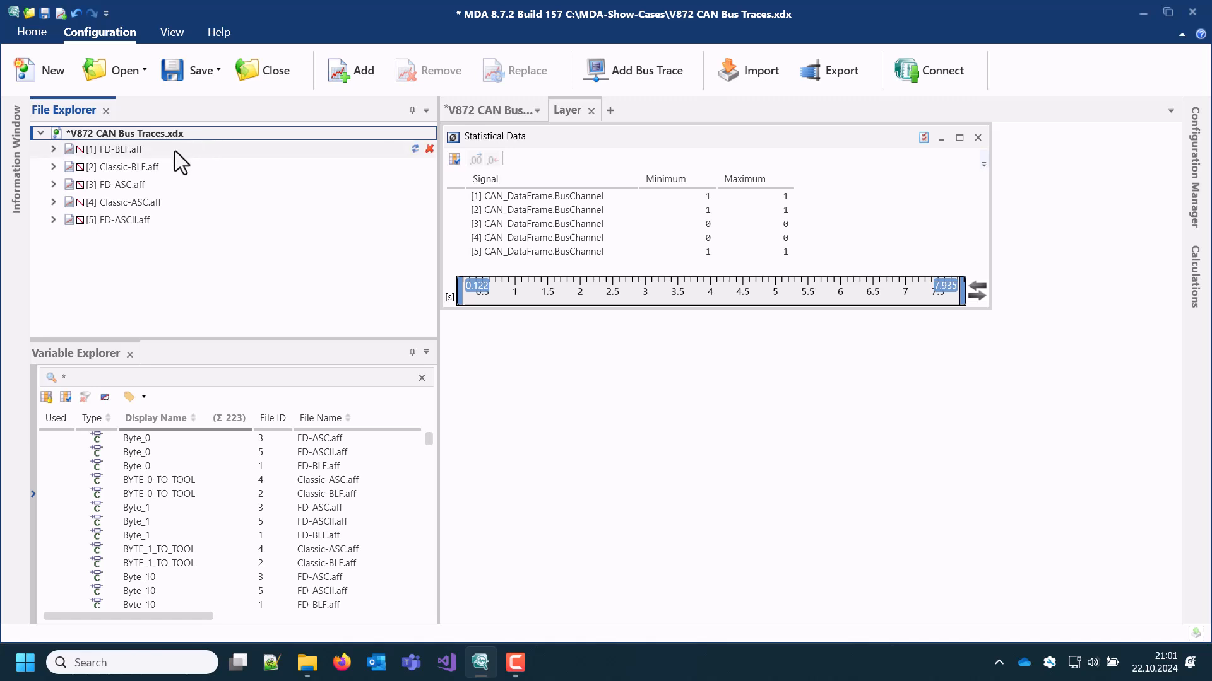
Examine the source files contained in the Classic-BLF.aff and FD-ASC.aff bus traces, collapsing each entry again
left_click(53, 166)
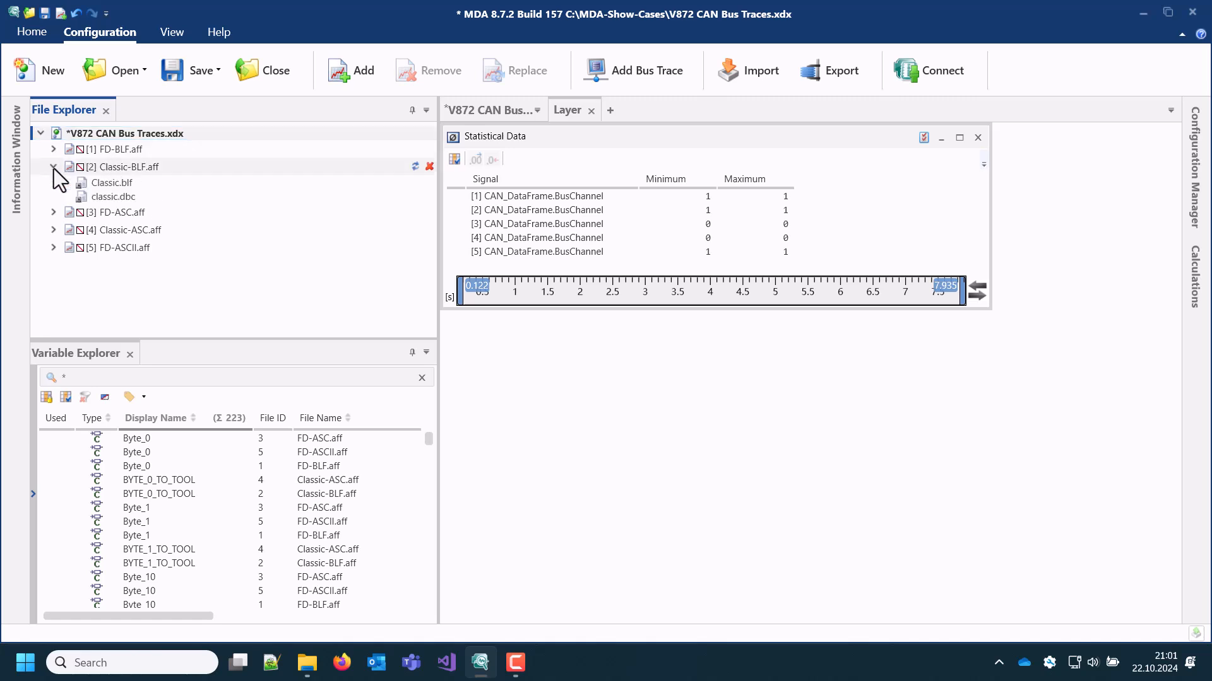
left_click(53, 167)
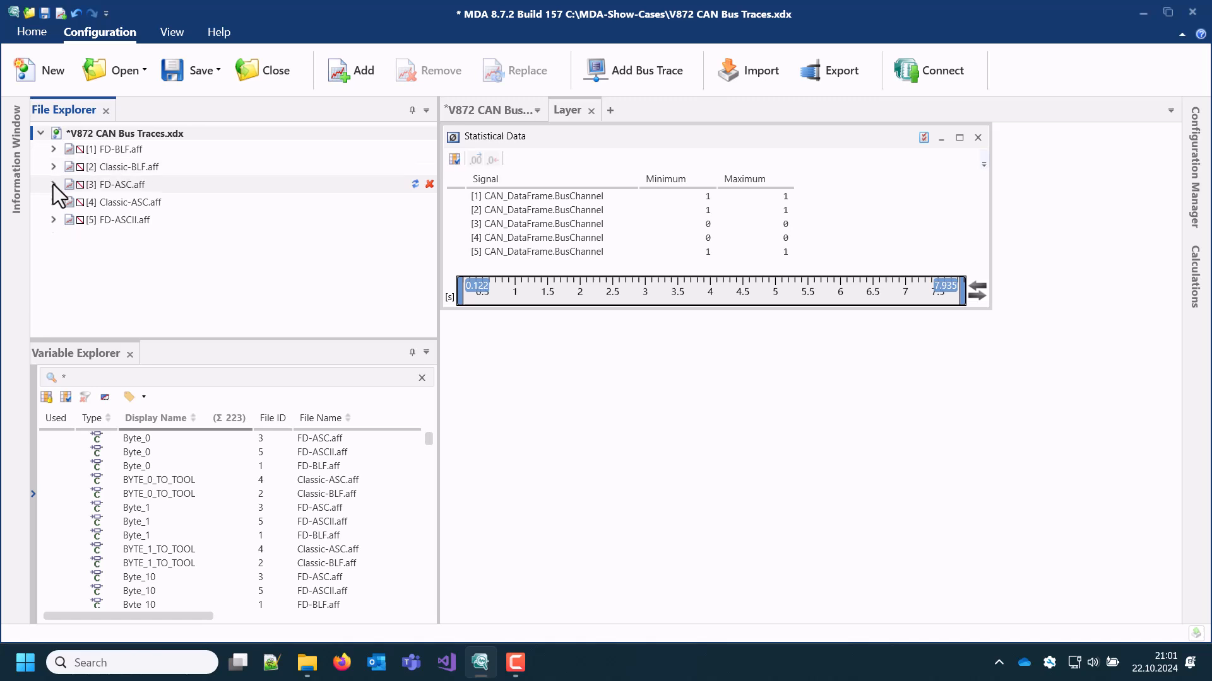
left_click(53, 184)
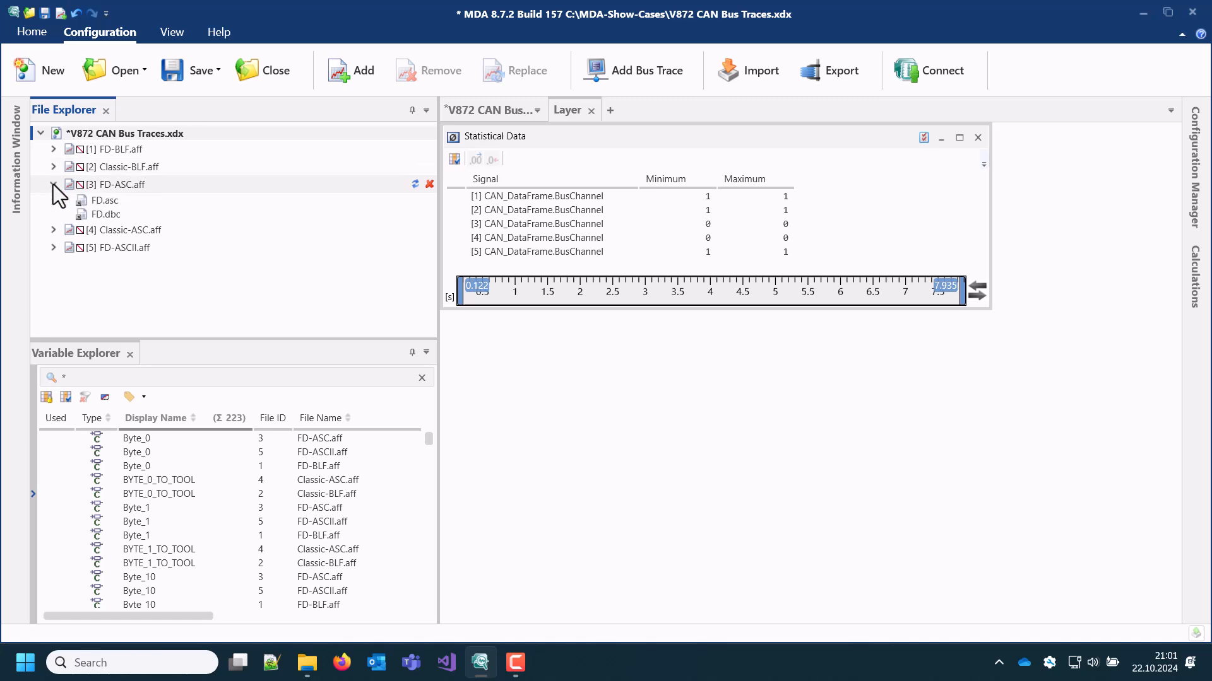
left_click(53, 184)
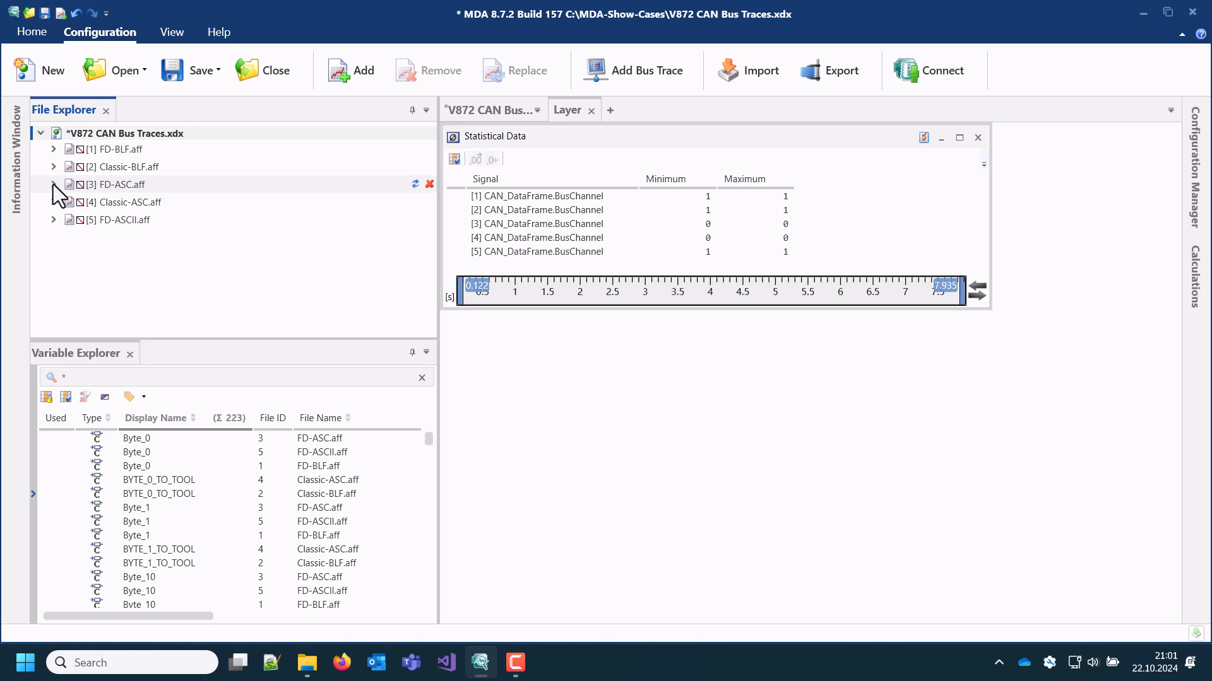
Add a bus trace from Classic.ascii and classic.dbc with CAN Bus ID 0, saved as BusTraceConfiguration.aff, and expand its source files
left_click(53, 220)
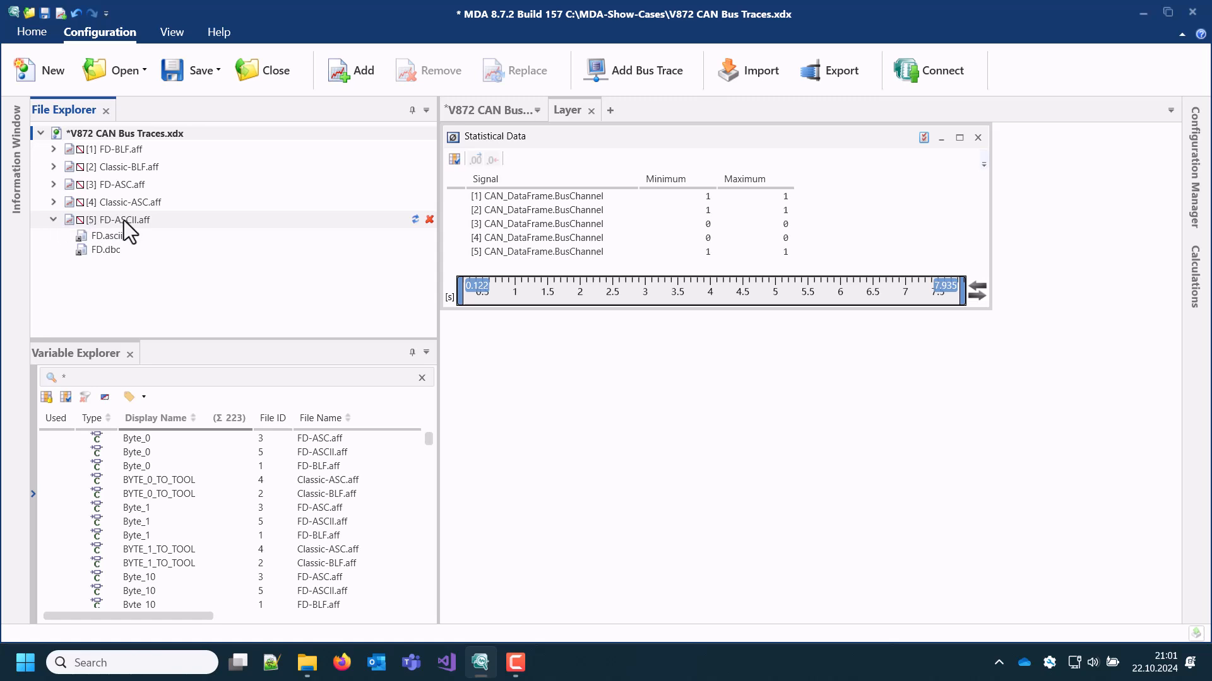
left_click(630, 72)
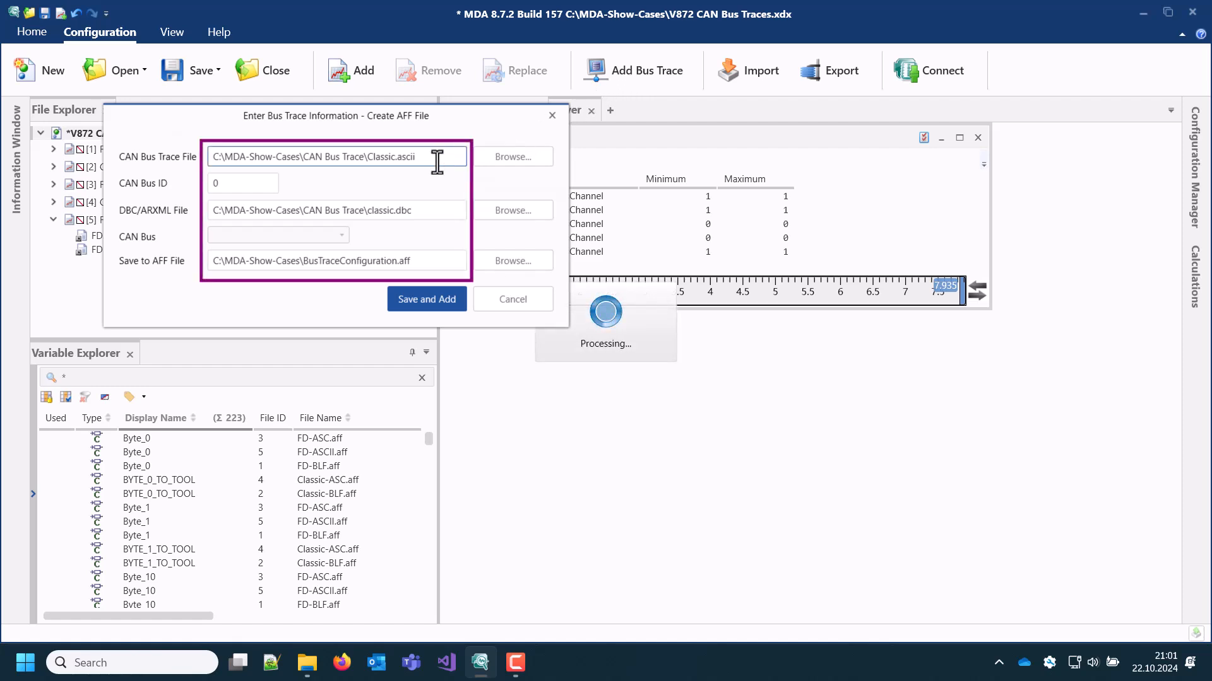
left_click(409, 212)
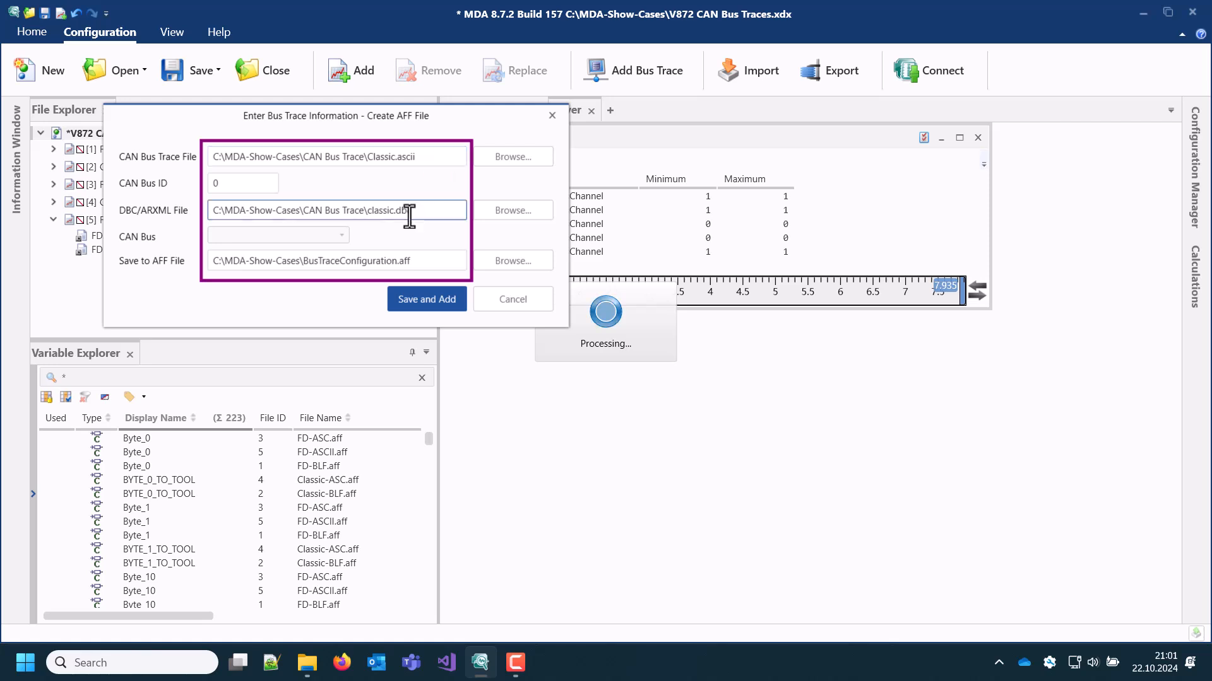
left_click(224, 184)
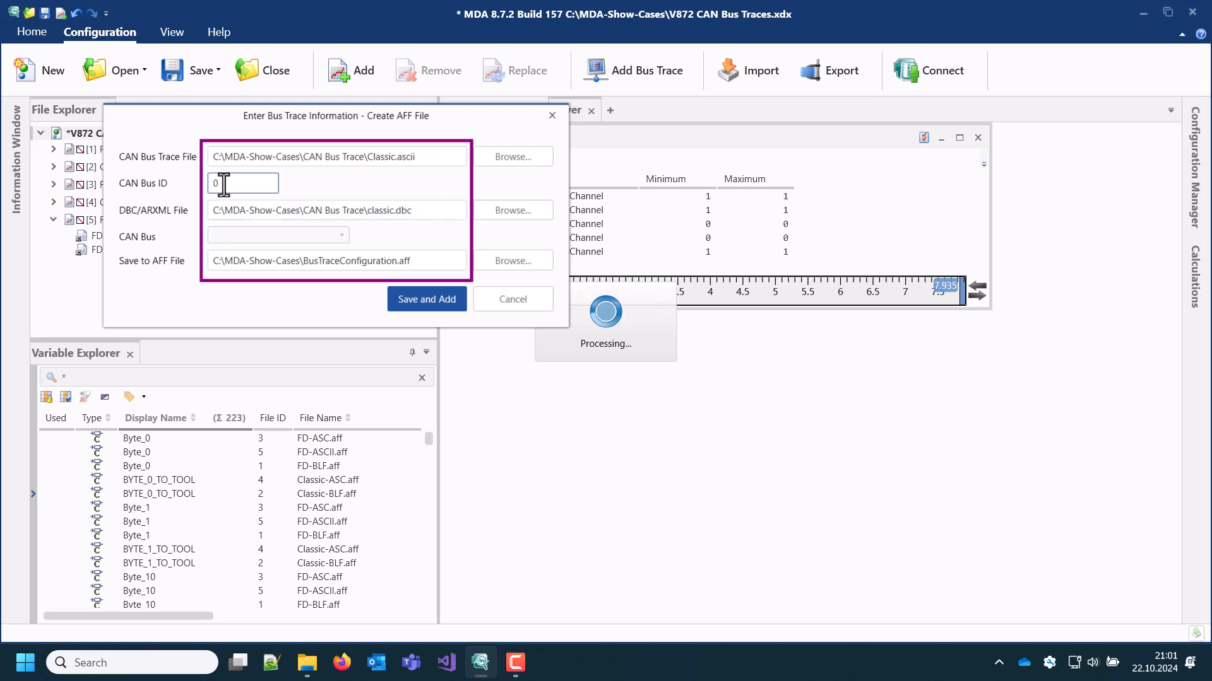
left_click(299, 260)
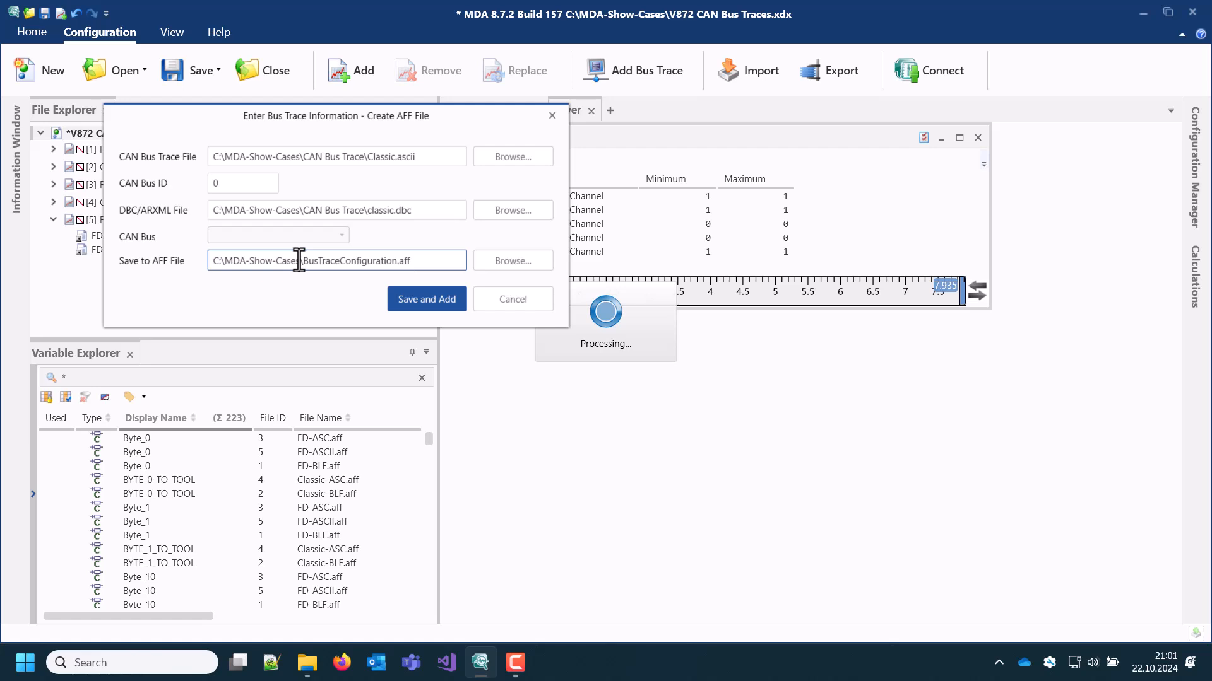
left_click(413, 297)
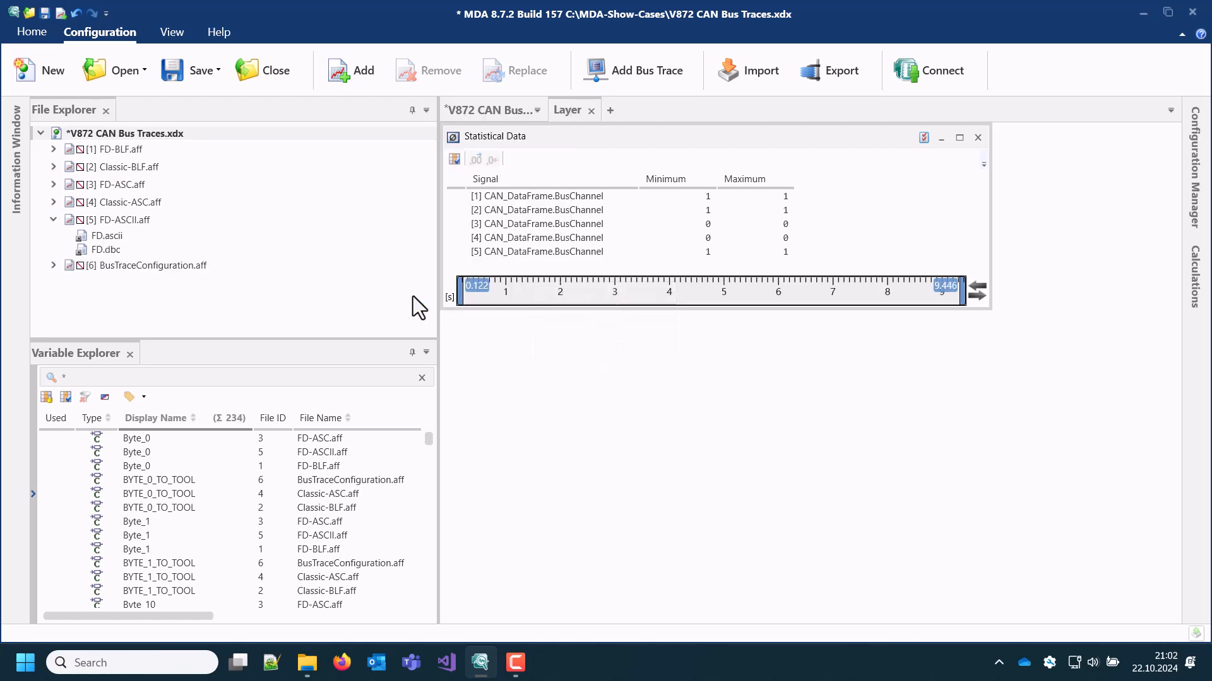
left_click(54, 269)
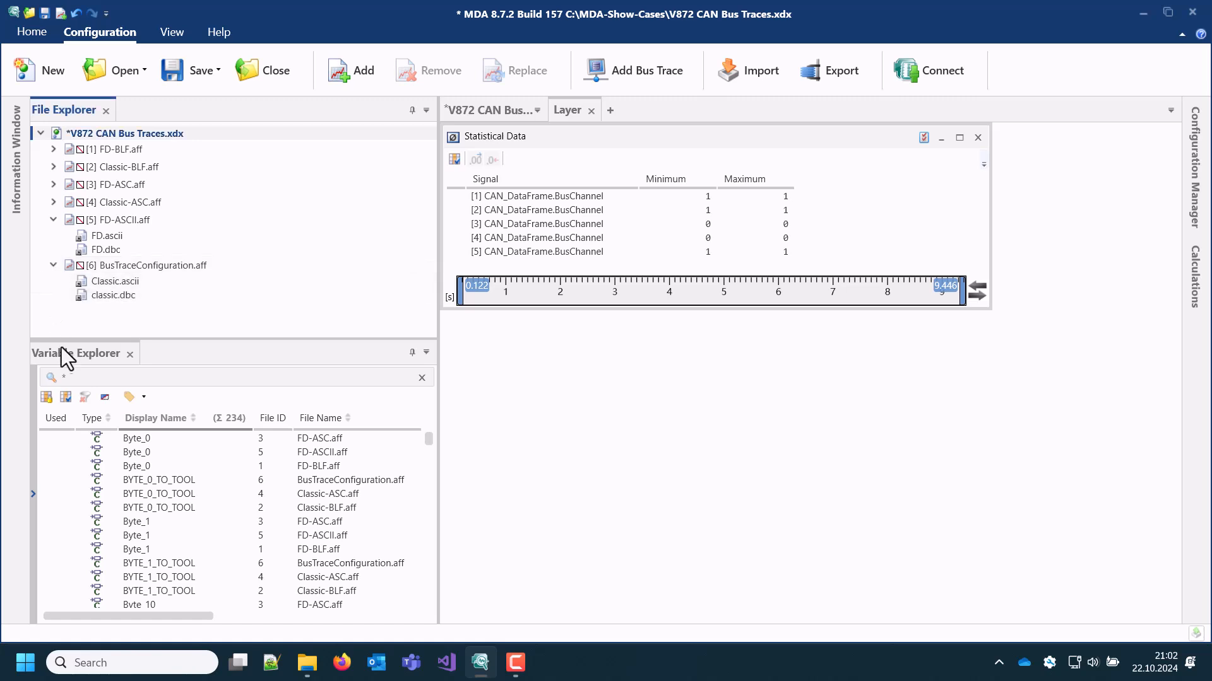
Show the variable filters and restrict the variable list to the source BusTraceConfiguration.aff
left_click(34, 496)
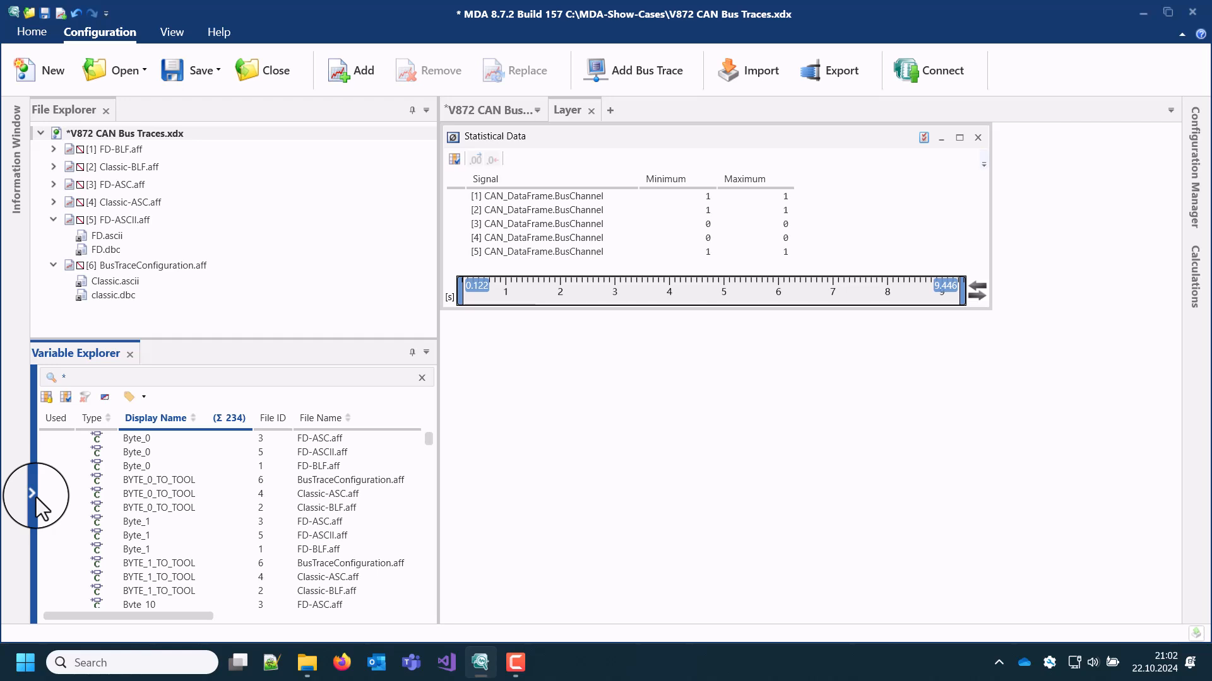
left_click(36, 497)
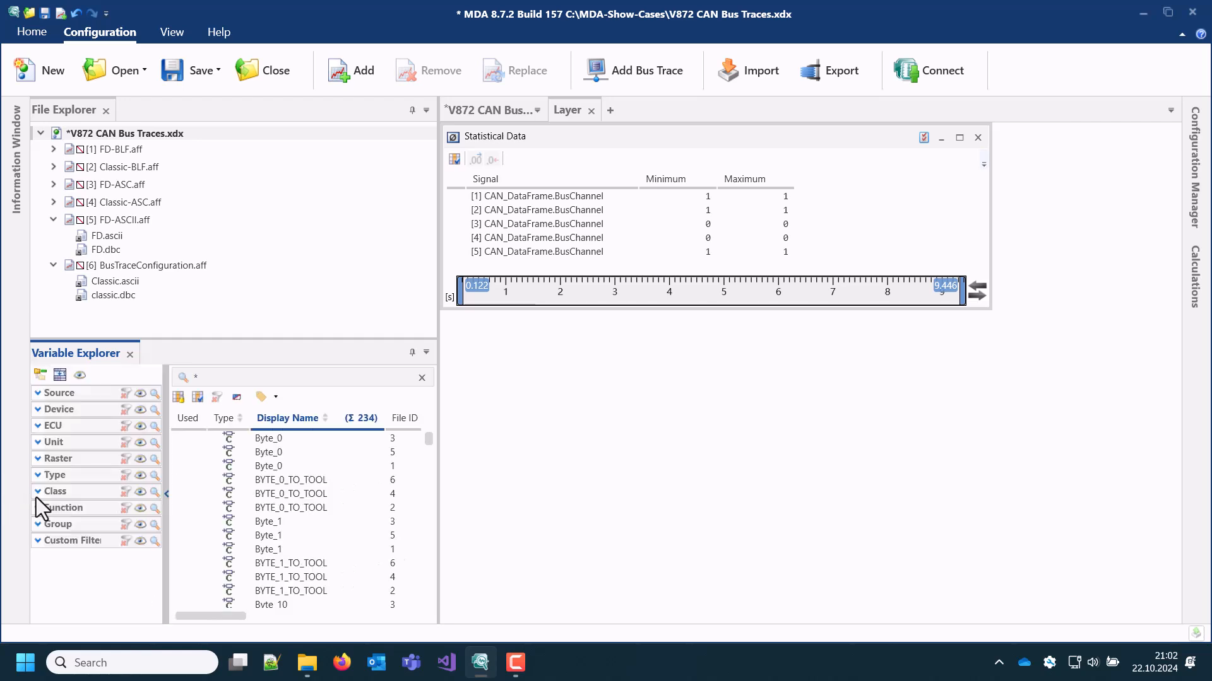
left_click(37, 392)
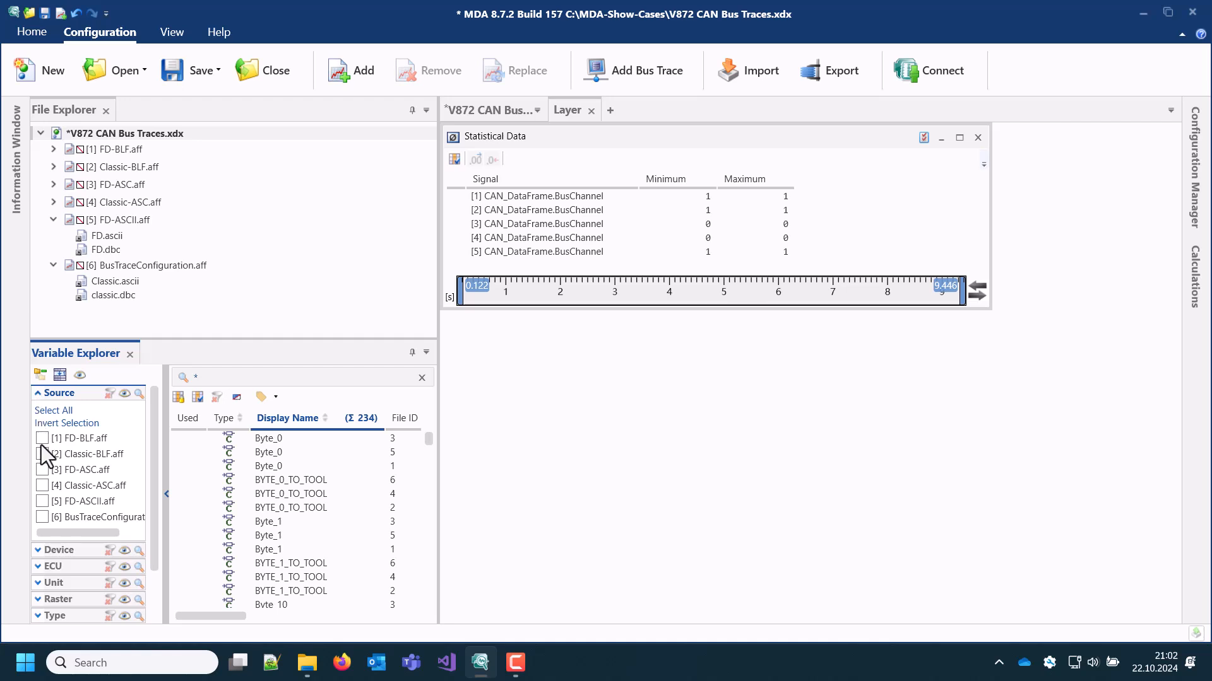
left_click(39, 517)
left_click(41, 517)
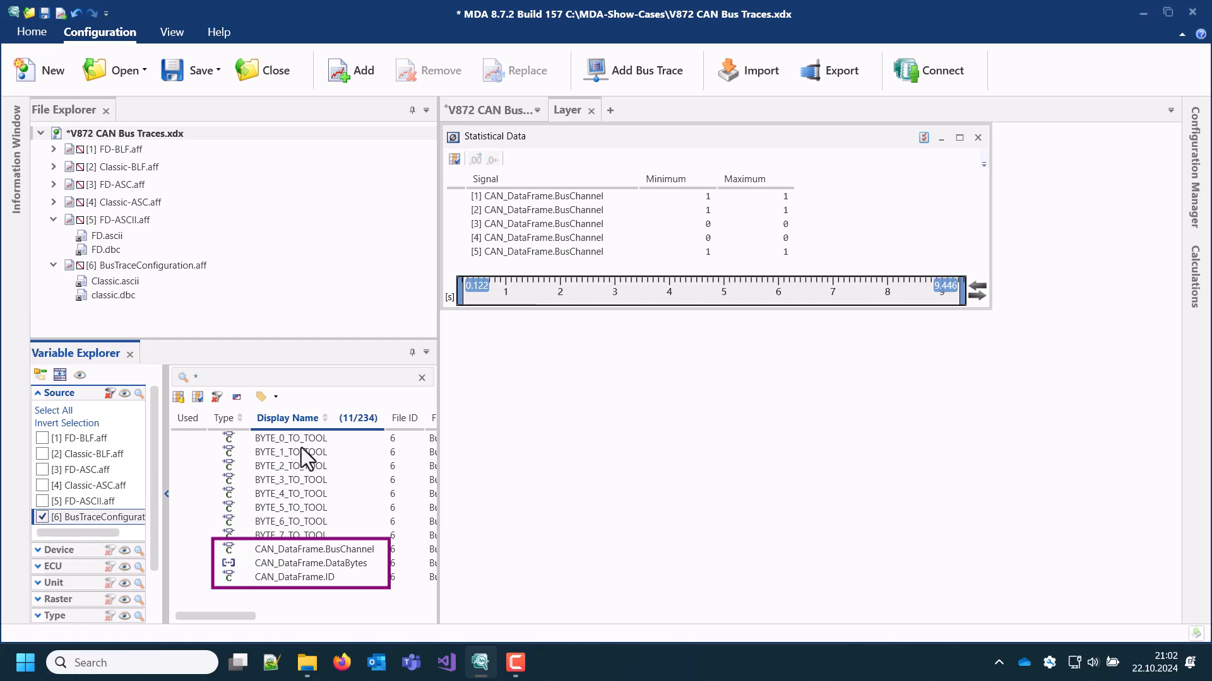
View BYTE_0_TO_TOOL in a temporary Table with a widened column, close it, and add CAN_DataFrame.BusChannel of BusTraceConfiguration.aff to Statistical Data
left_click_drag(301, 439, 577, 116)
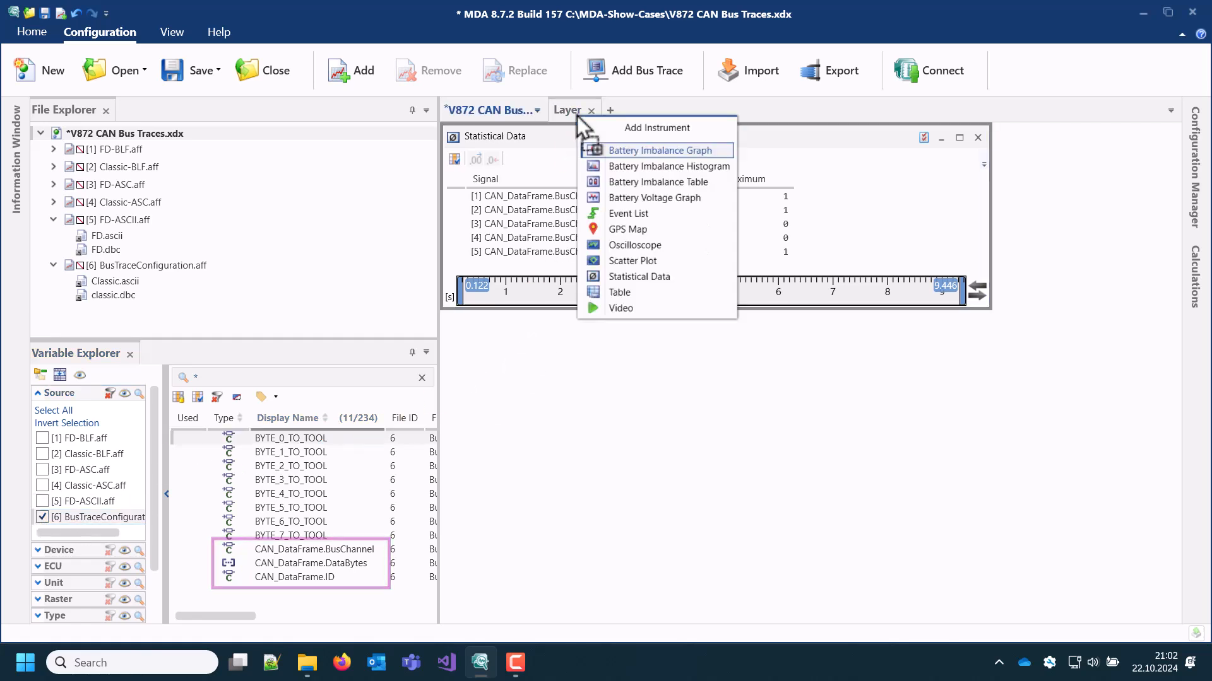
left_click(644, 294)
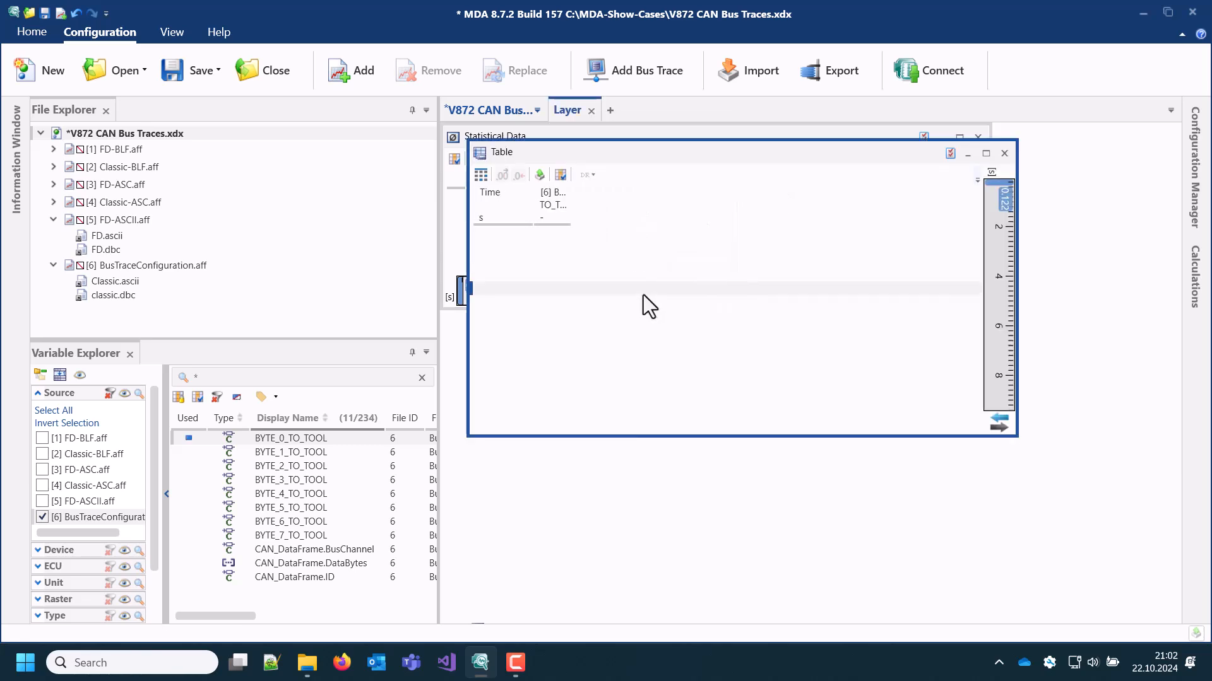
left_click_drag(565, 212, 652, 206)
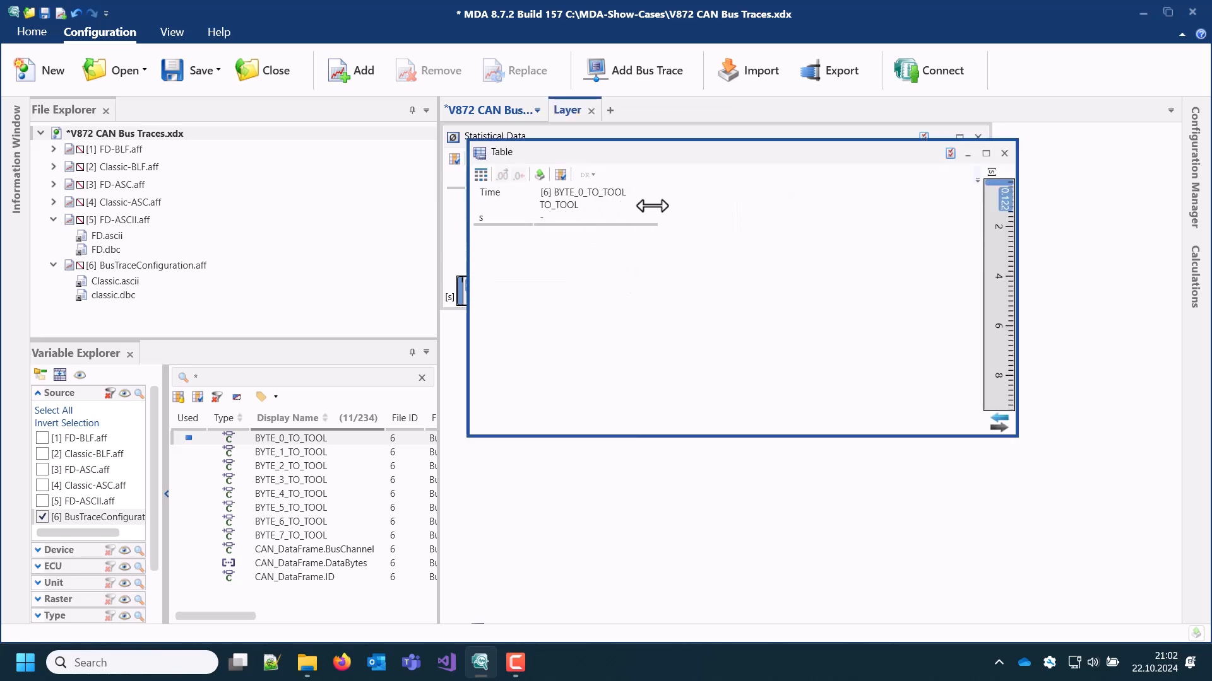
left_click(1004, 153)
mouse_move(294, 550)
left_mouse_down()
mouse_move(395, 506)
mouse_move(578, 270)
left_mouse_up()
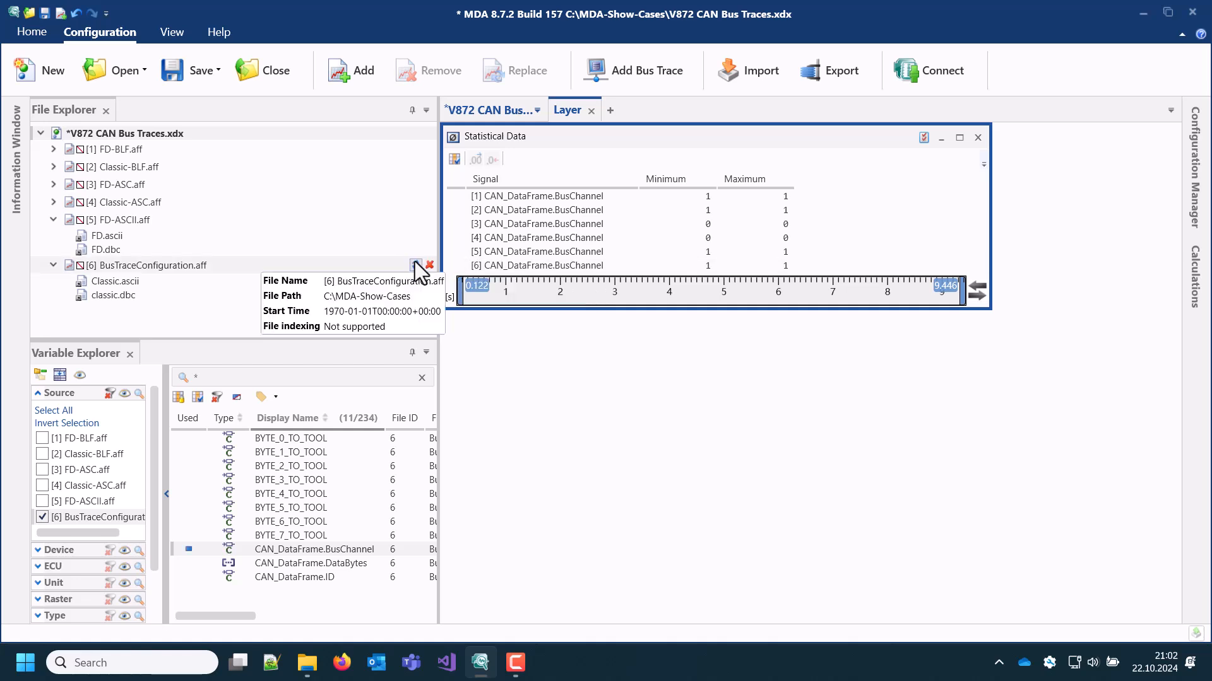
Remove BusTraceConfiguration.aff from the configuration and its orphaned CAN_DataFrame.BusChannel signal from Statistical Data
left_click(430, 264)
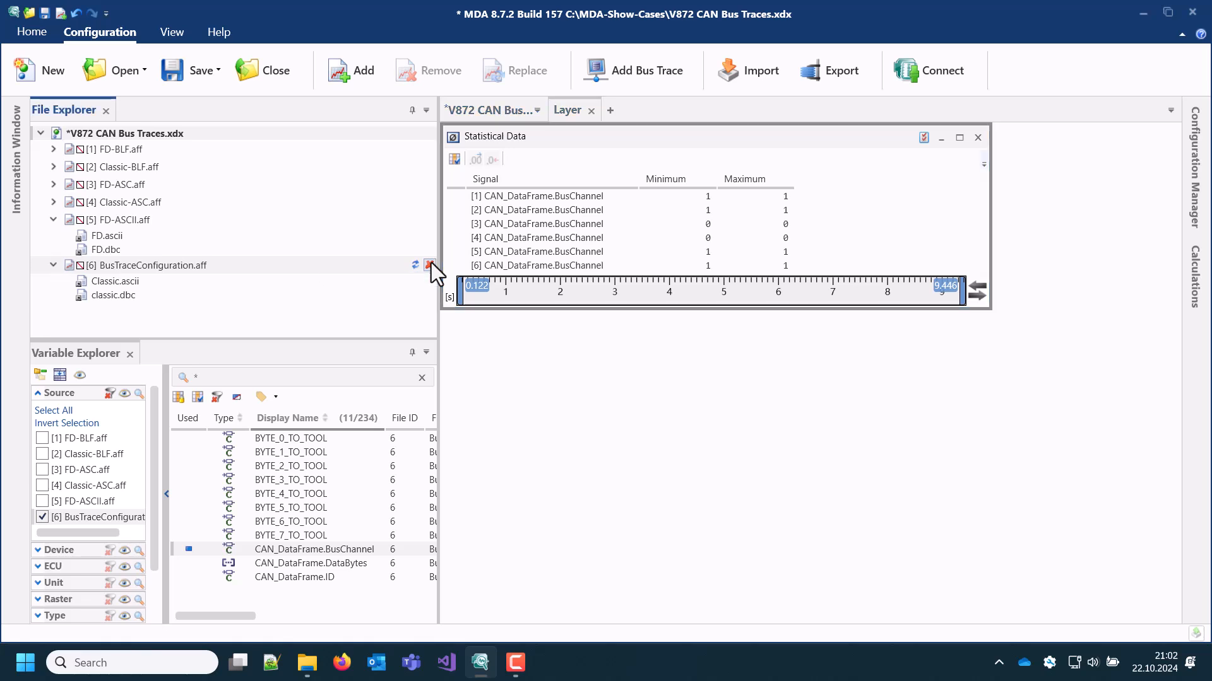
right_click(477, 266)
left_click(412, 309)
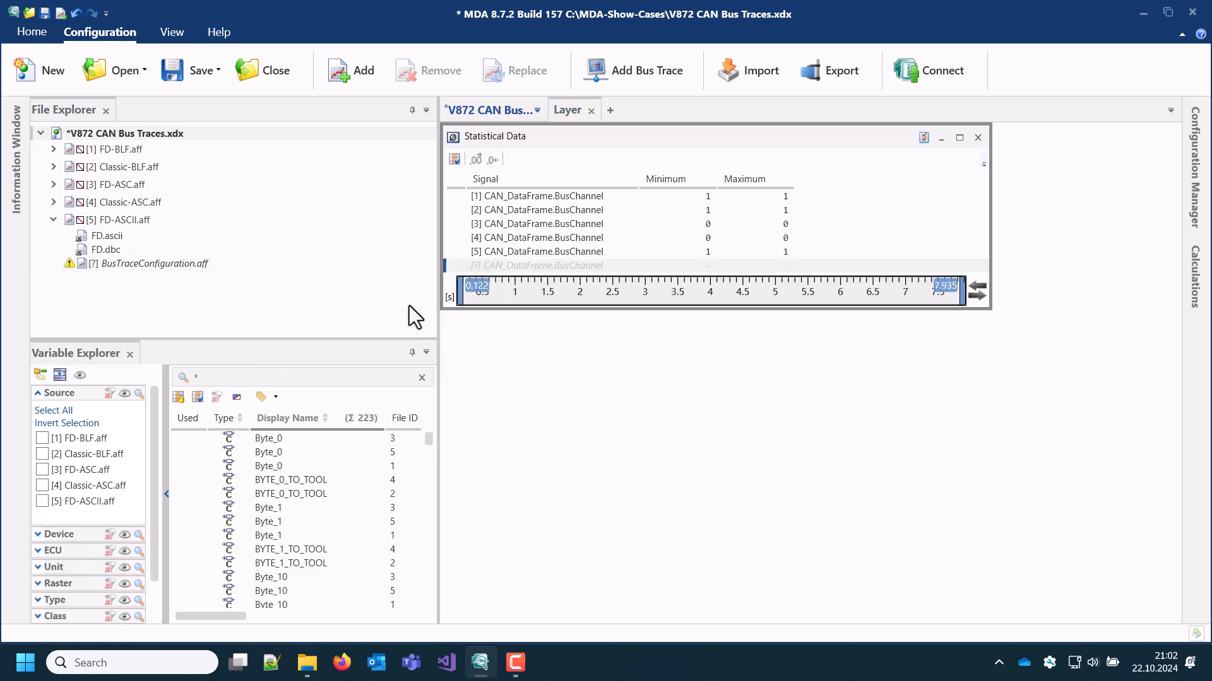
Add a bus trace from Classic.ascii and classic.dbc with CAN Bus ID 1, saved as Classic-ASCII.aff in C:\MDA-Show-Cases
left_click(636, 72)
left_click_drag(211, 162, 183, 163)
type("1")
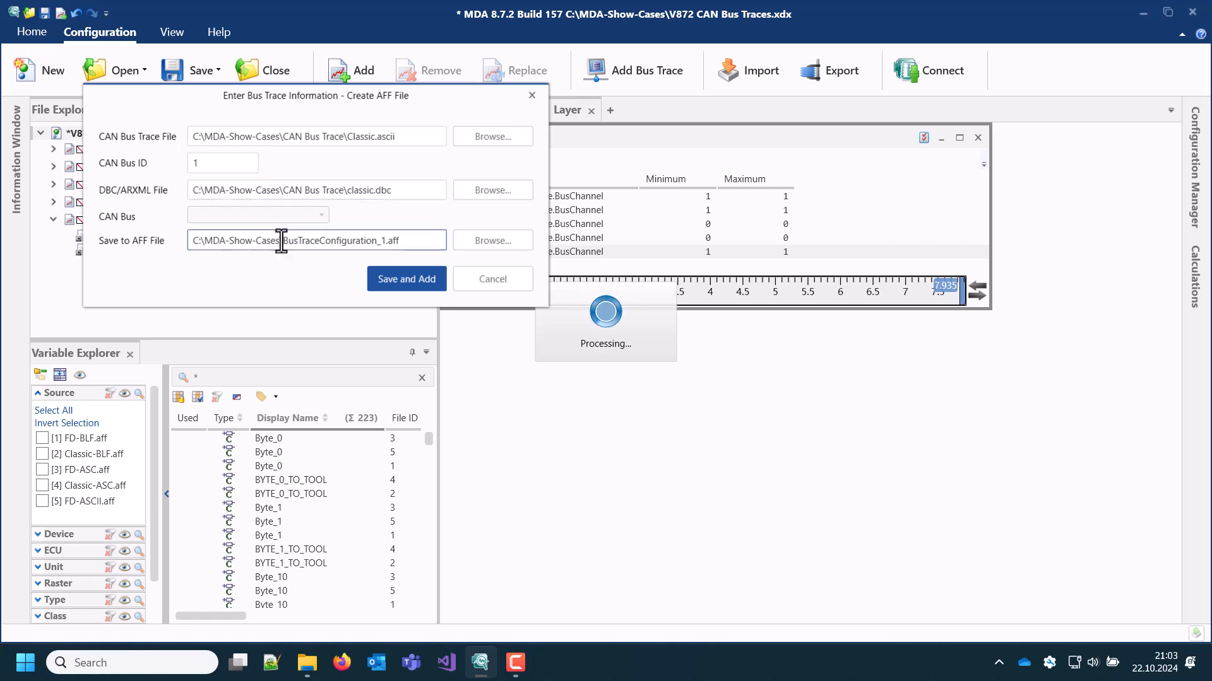
double_click(282, 241)
type("Classic-A")
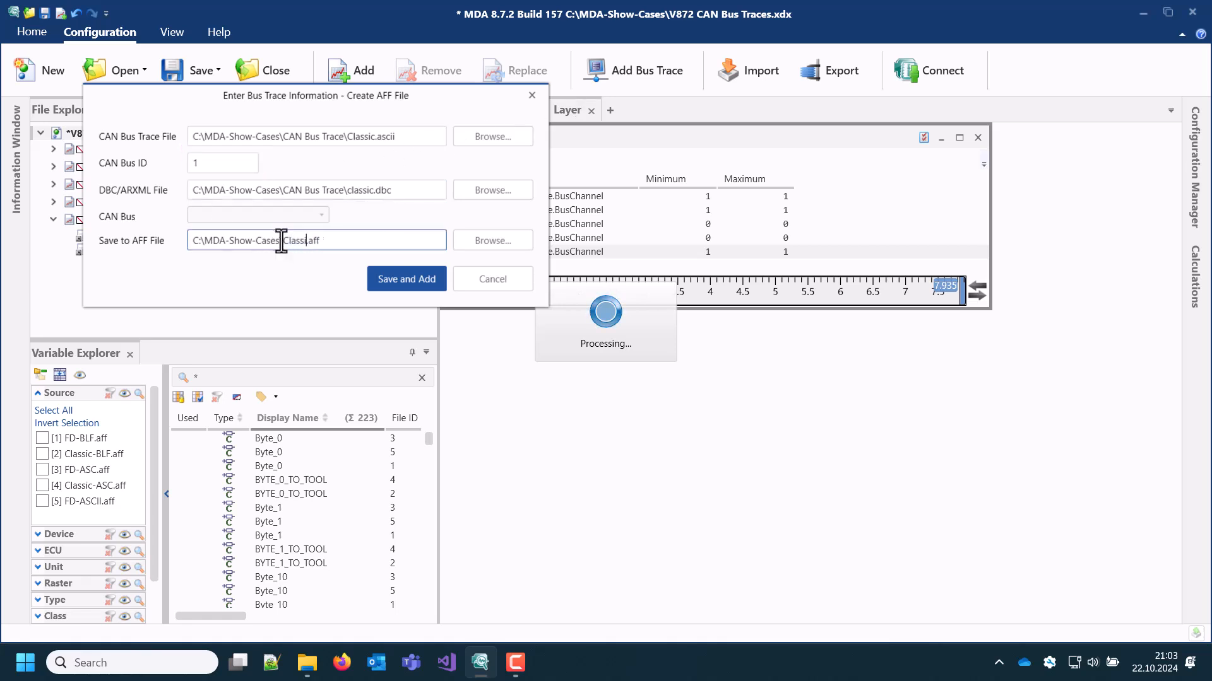
type("SCII")
left_click(396, 280)
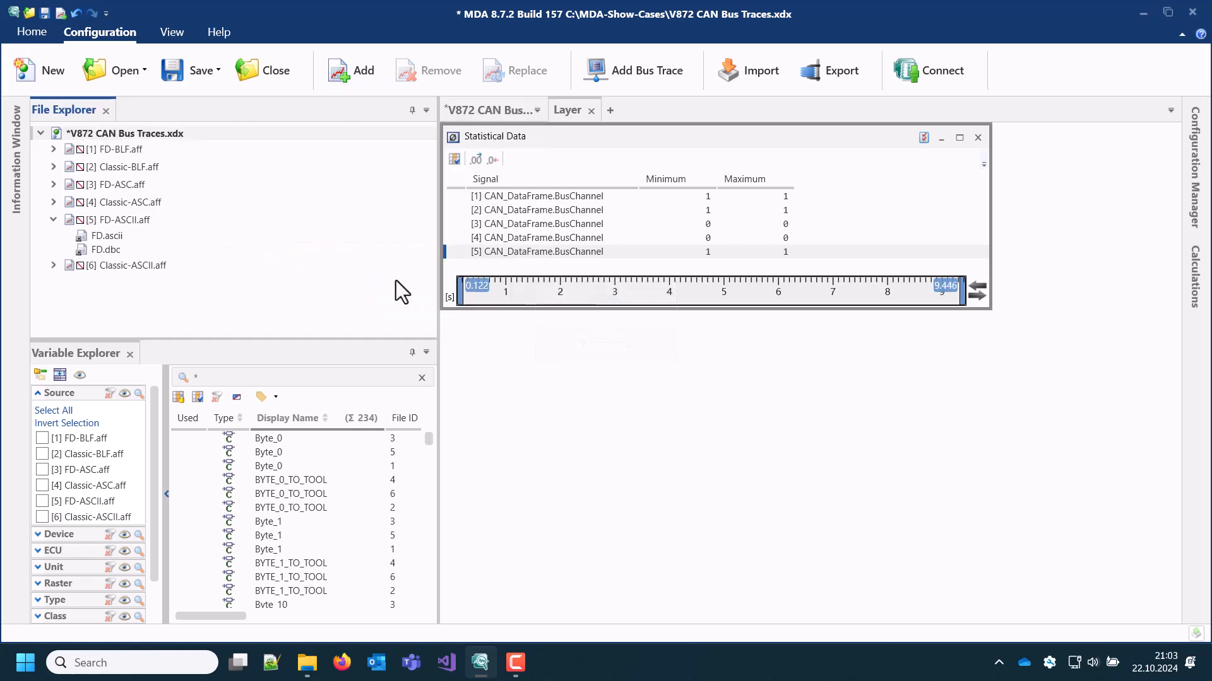
Expand Classic-ASCII.aff, filter the variables to that source and add its CAN_DataFrame.BusChannel signal to Statistical Data
left_click(53, 265)
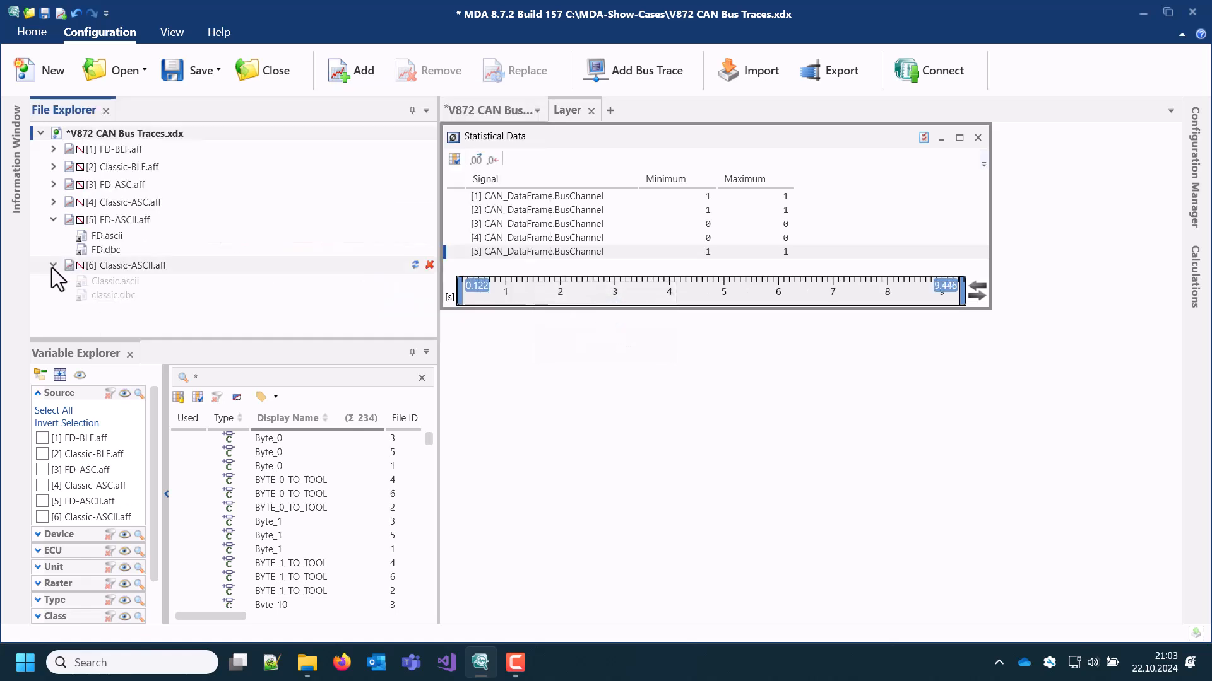
left_click(42, 516)
left_click_drag(284, 552, 508, 263)
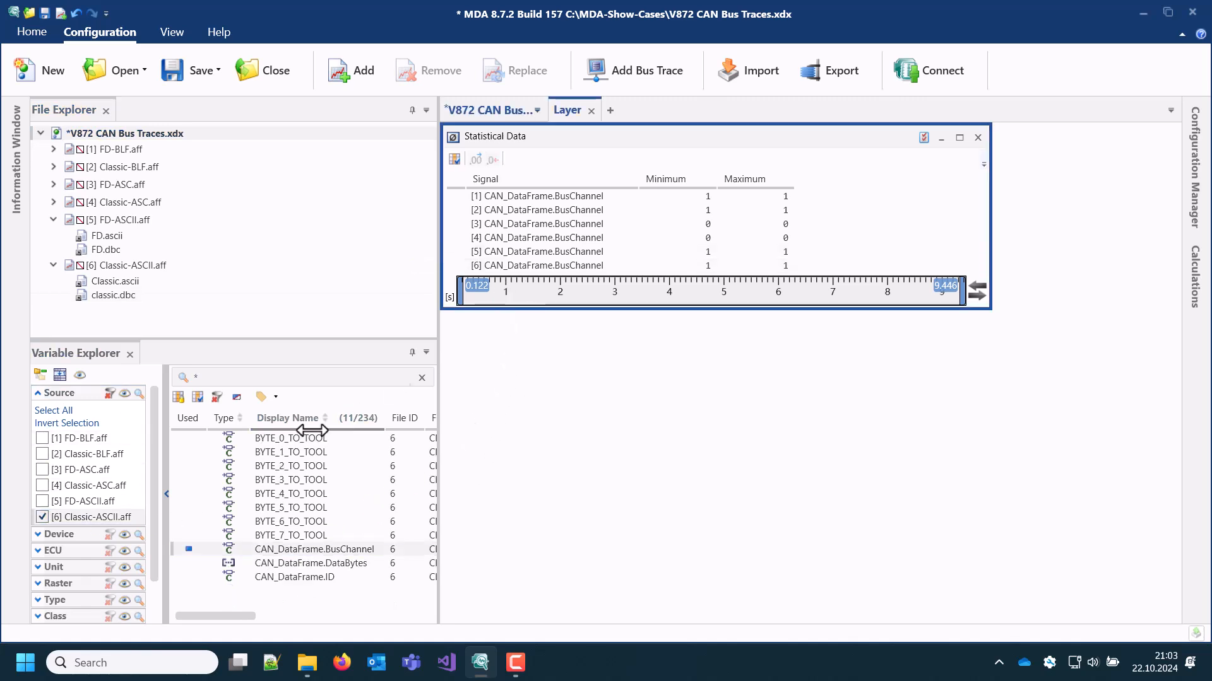
Create a Table instrument below Statistical Data containing the signals BYTE_0_TO_TOOL through BYTE_7_TO_TOOL
left_click(304, 533, "shift")
left_click_drag(289, 437, 454, 324)
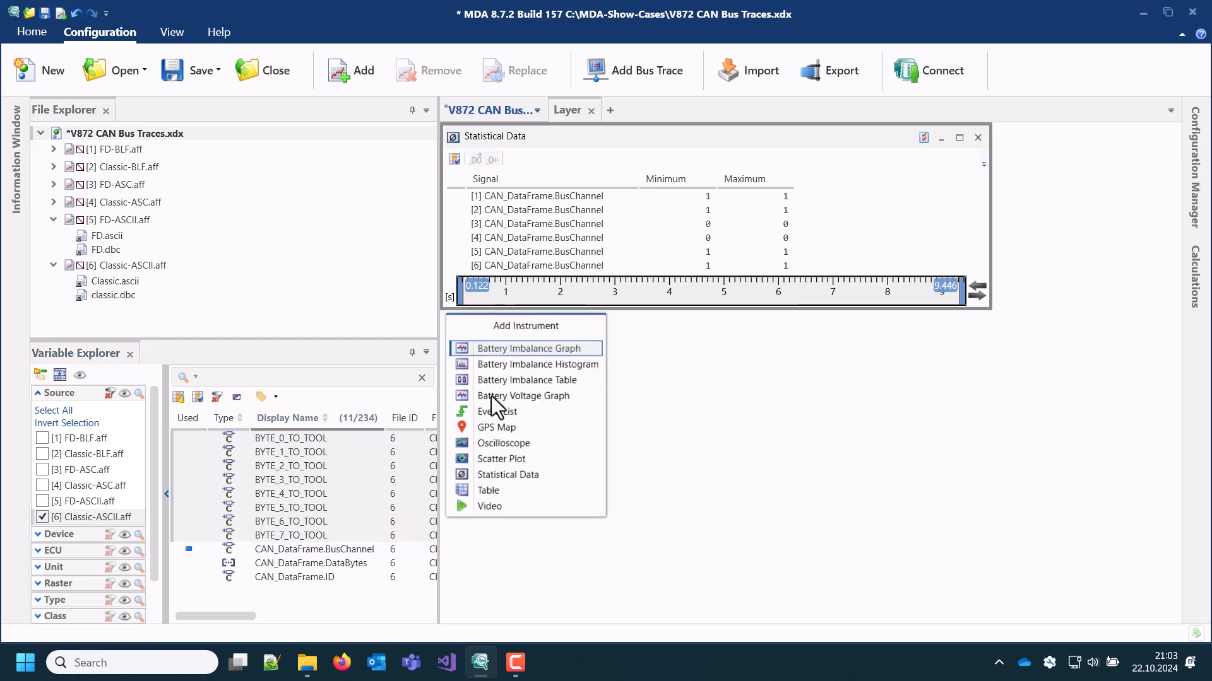
left_click(501, 488)
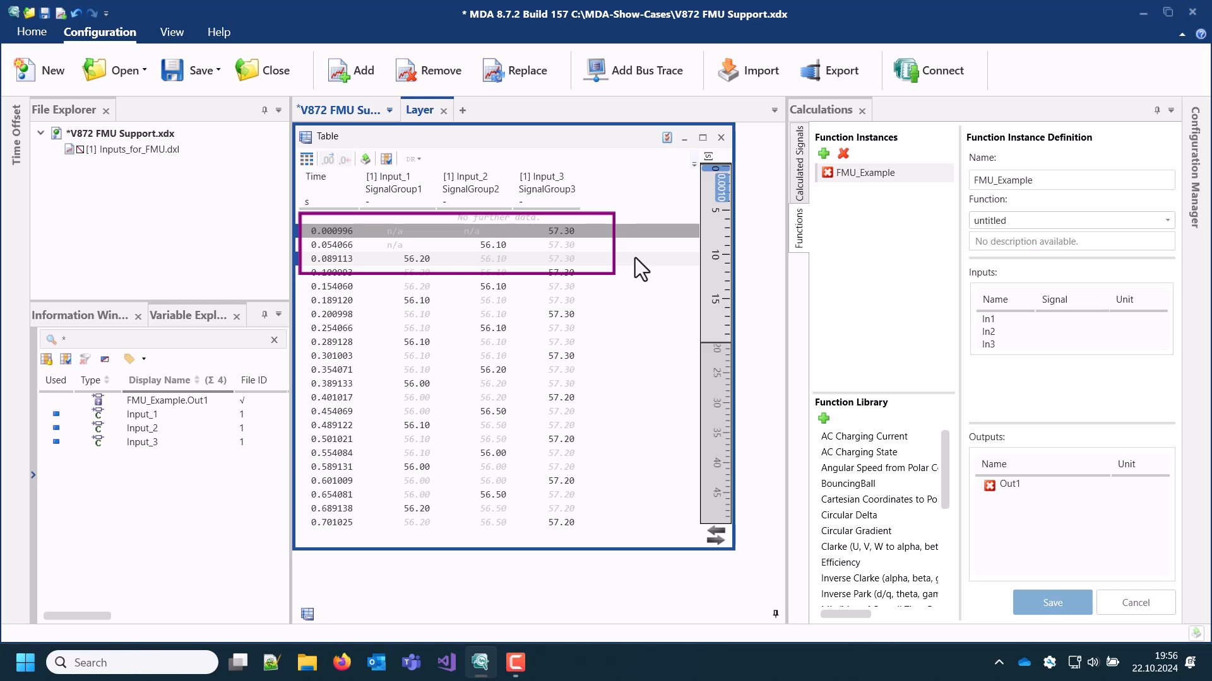
Assign the table signals Input_1, Input_2 and Input_3 to In1, In2 and In3 of FMU_Example and save the function instance
left_click(572, 188)
left_click_drag(594, 190, 1006, 347)
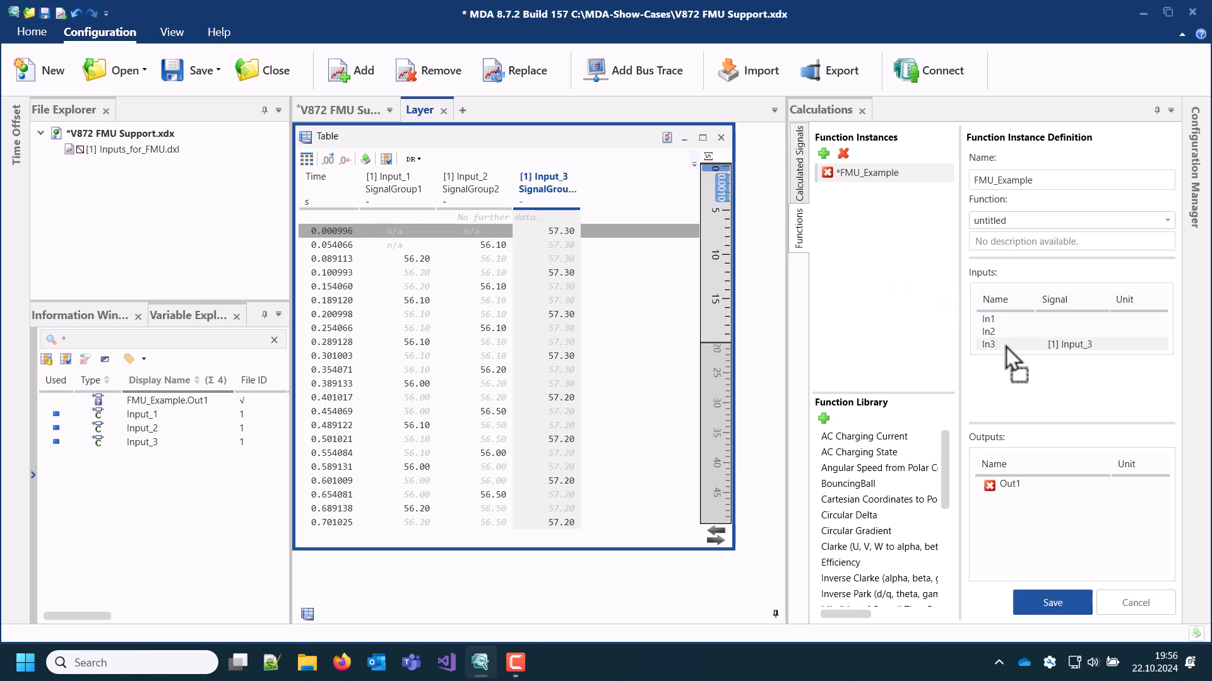
mouse_move(480, 187)
left_mouse_down()
mouse_move(630, 199)
mouse_move(788, 243)
mouse_move(1005, 329)
left_mouse_up()
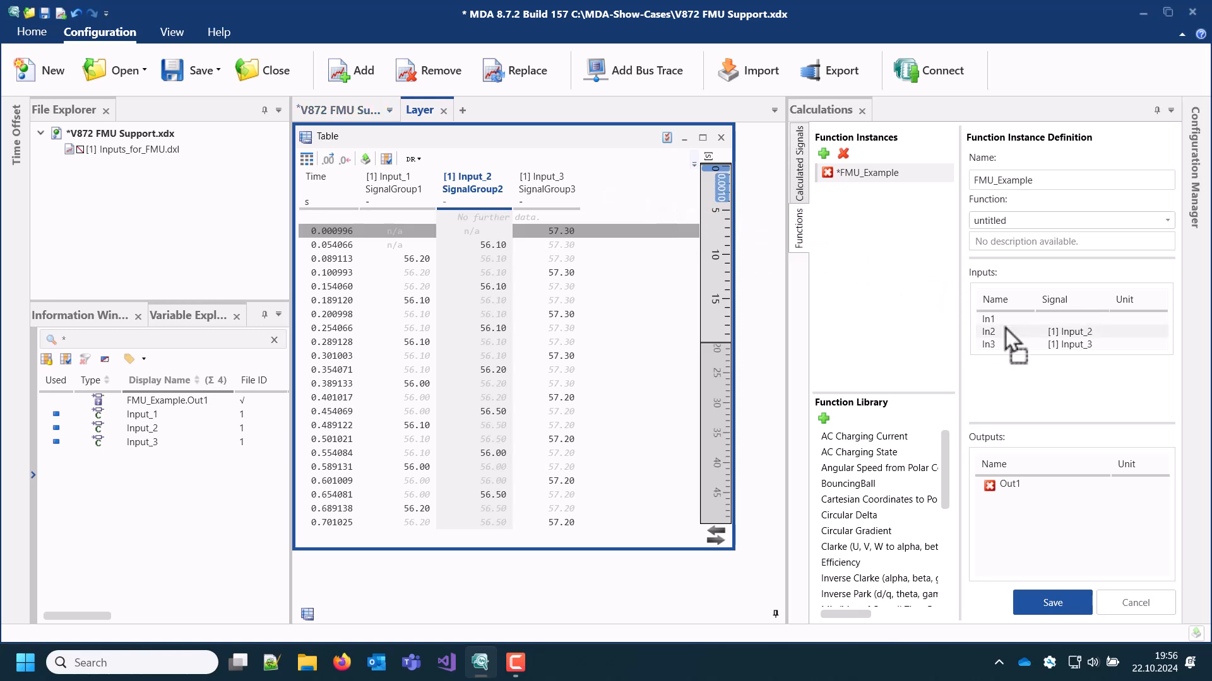
left_click(394, 178)
left_click_drag(541, 189, 1061, 322)
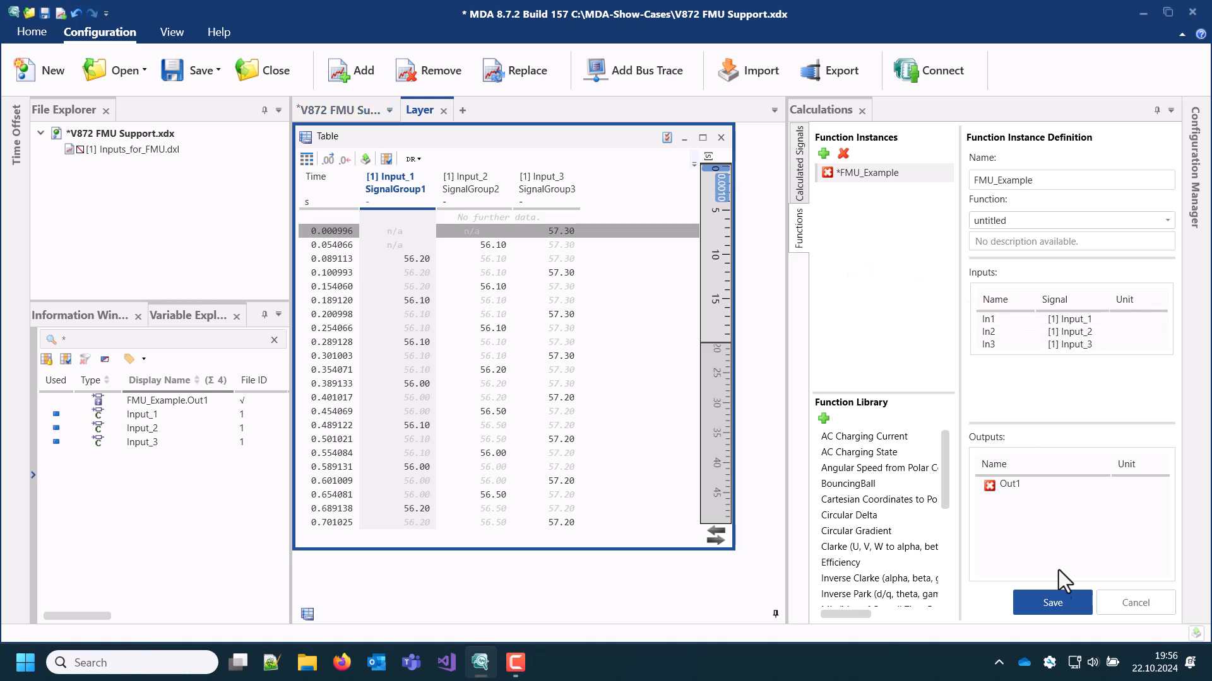
left_click(1056, 604)
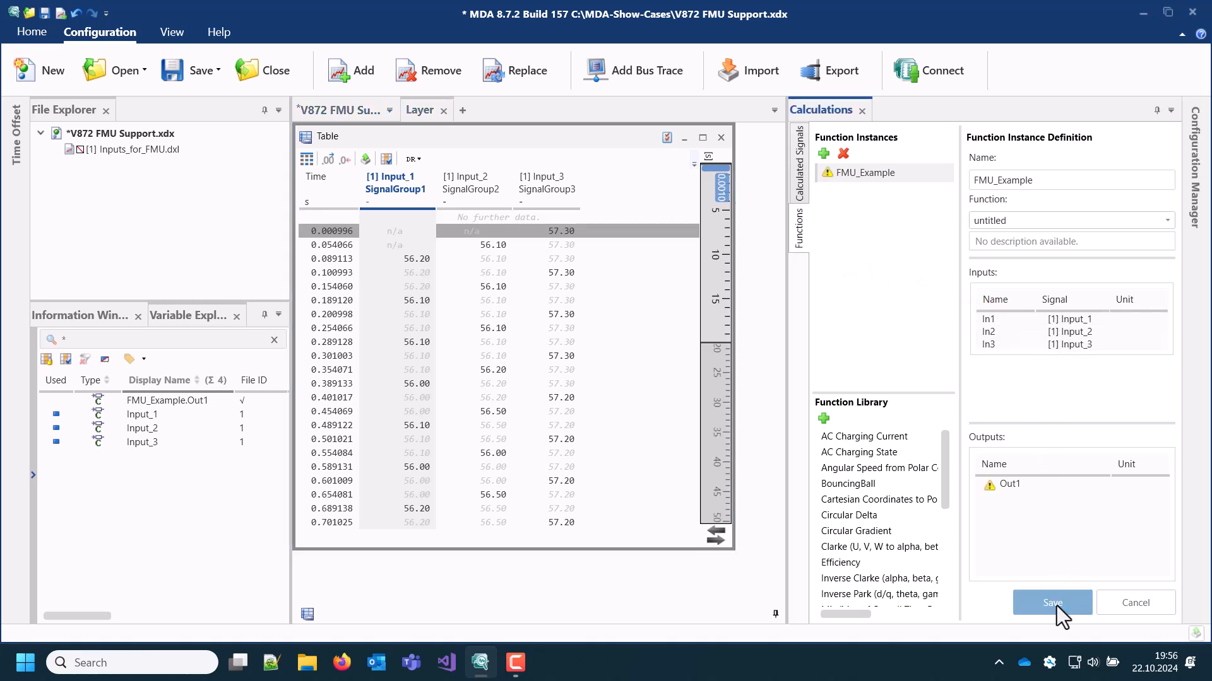
Add the Out1 output of FMU_Example to the Table as a column after Input_3 and inspect its status marker
left_click_drag(1001, 487, 634, 203)
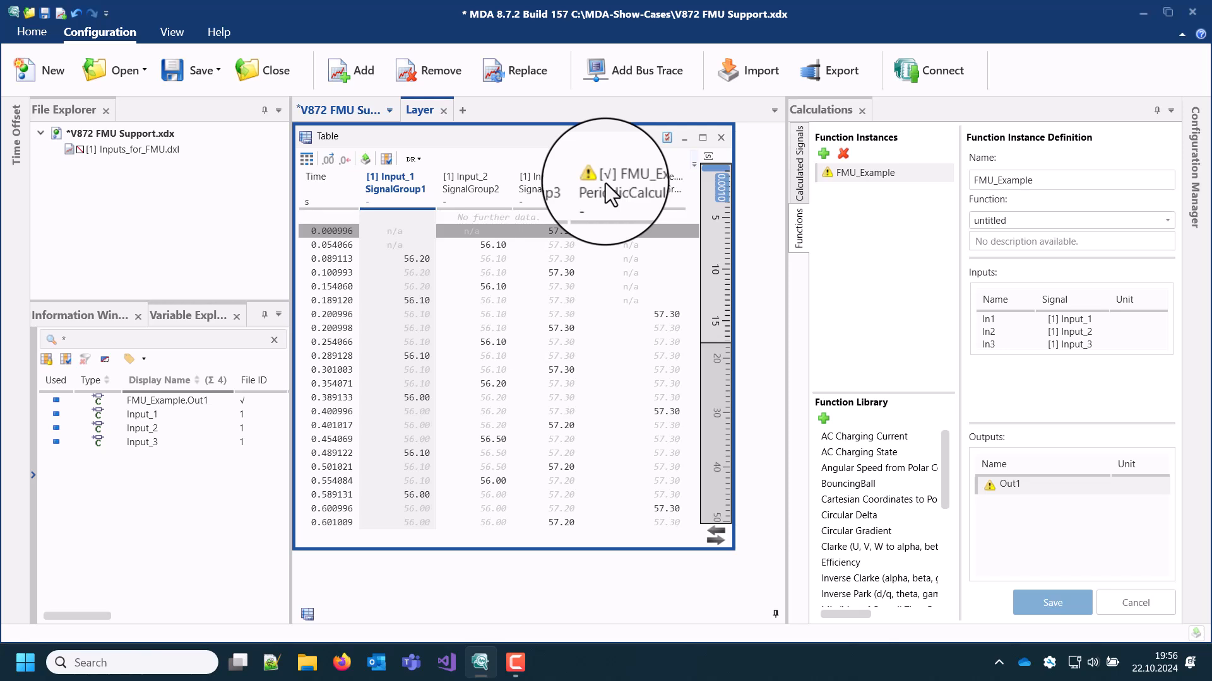
mouse_move(595, 179)
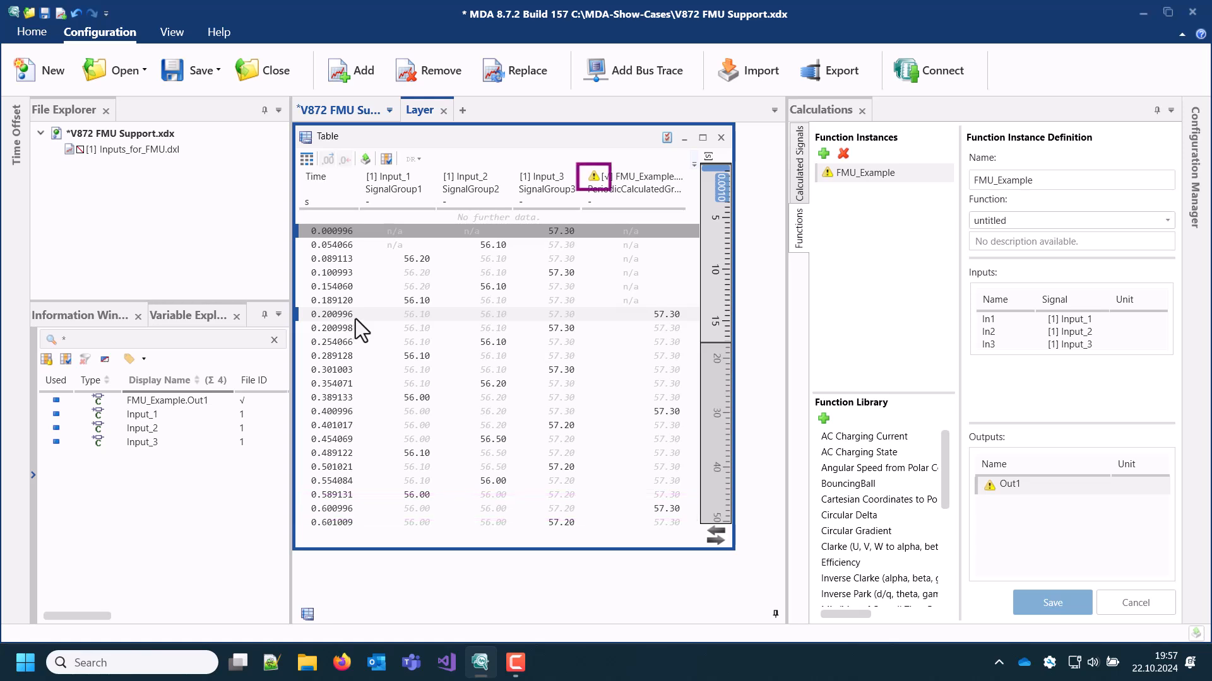
Replace the measure file Inputs_for_FMU.dxl with Inputs_for_FMU_shifted.dxl and return to the start of the table data
left_click(197, 153)
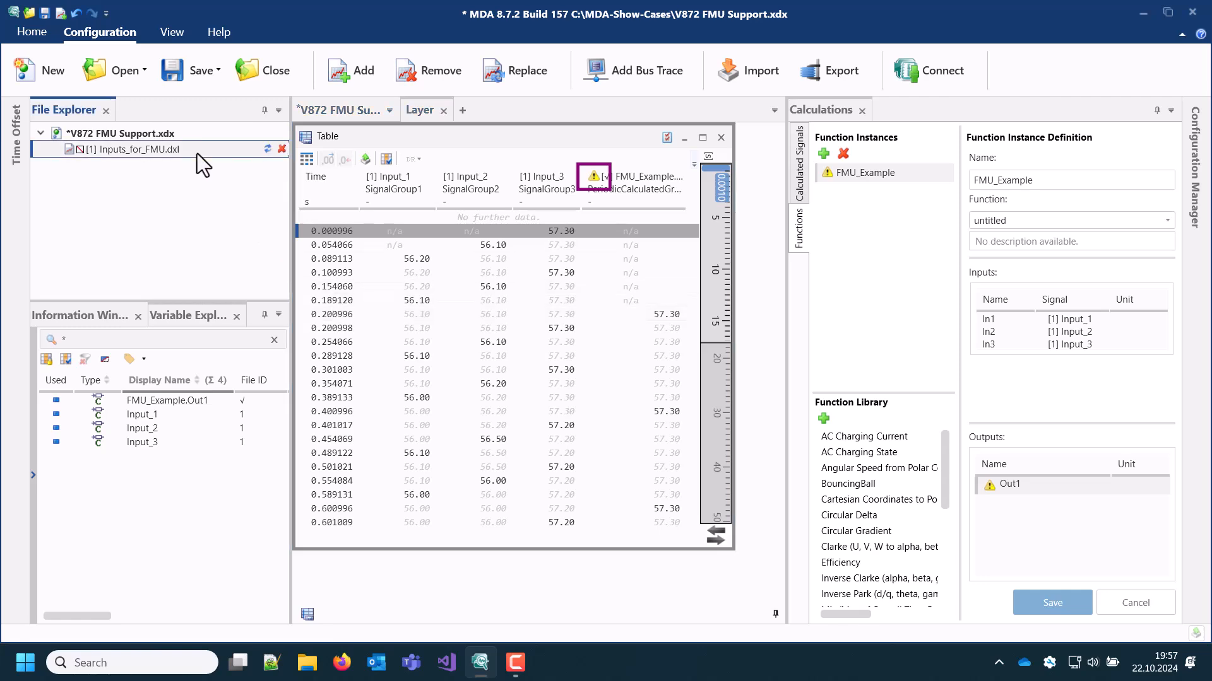
left_click(267, 148)
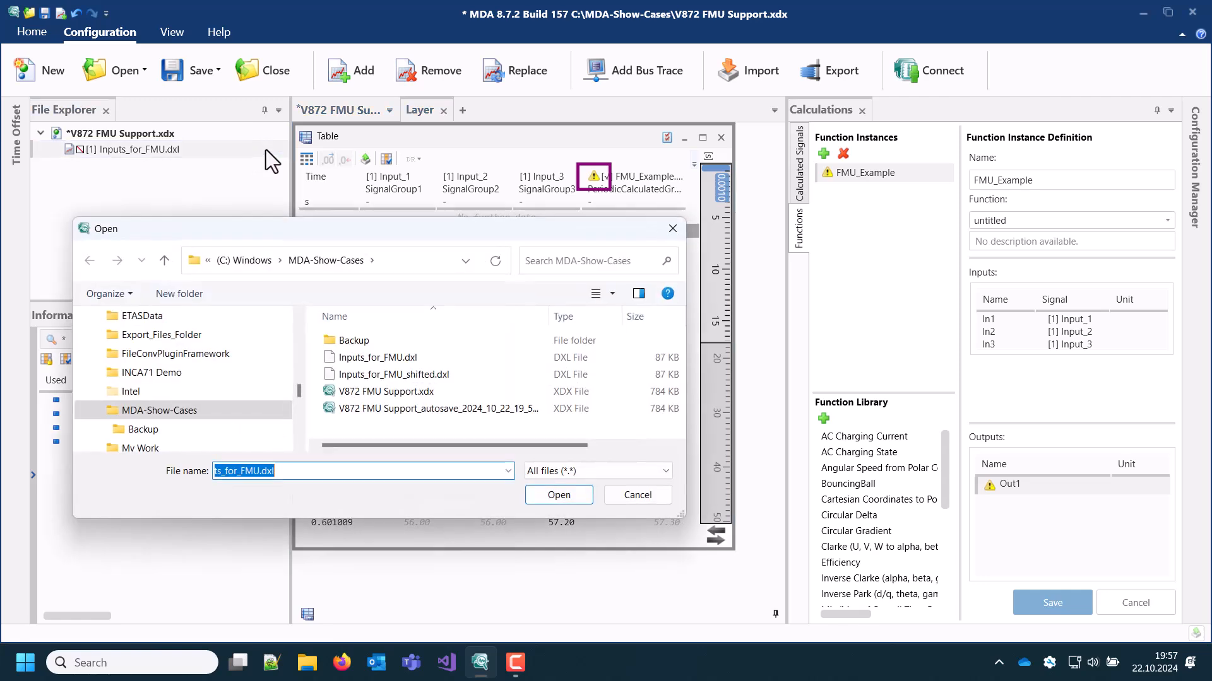
left_click(441, 375)
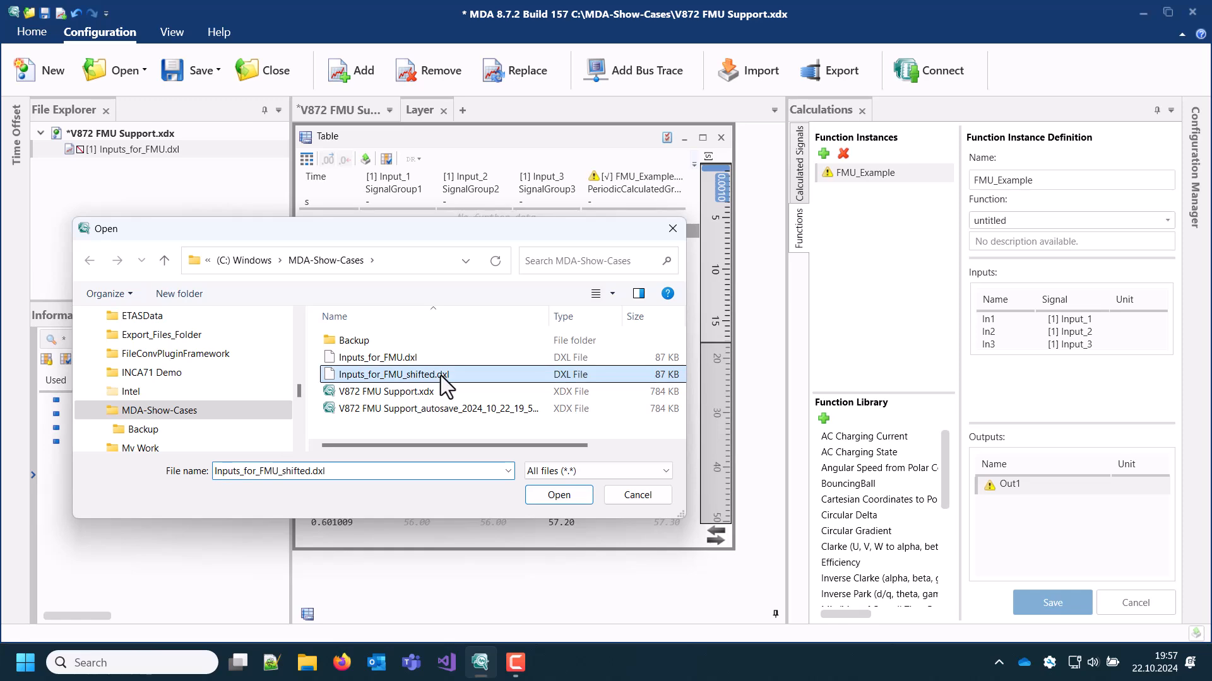
left_click(559, 494)
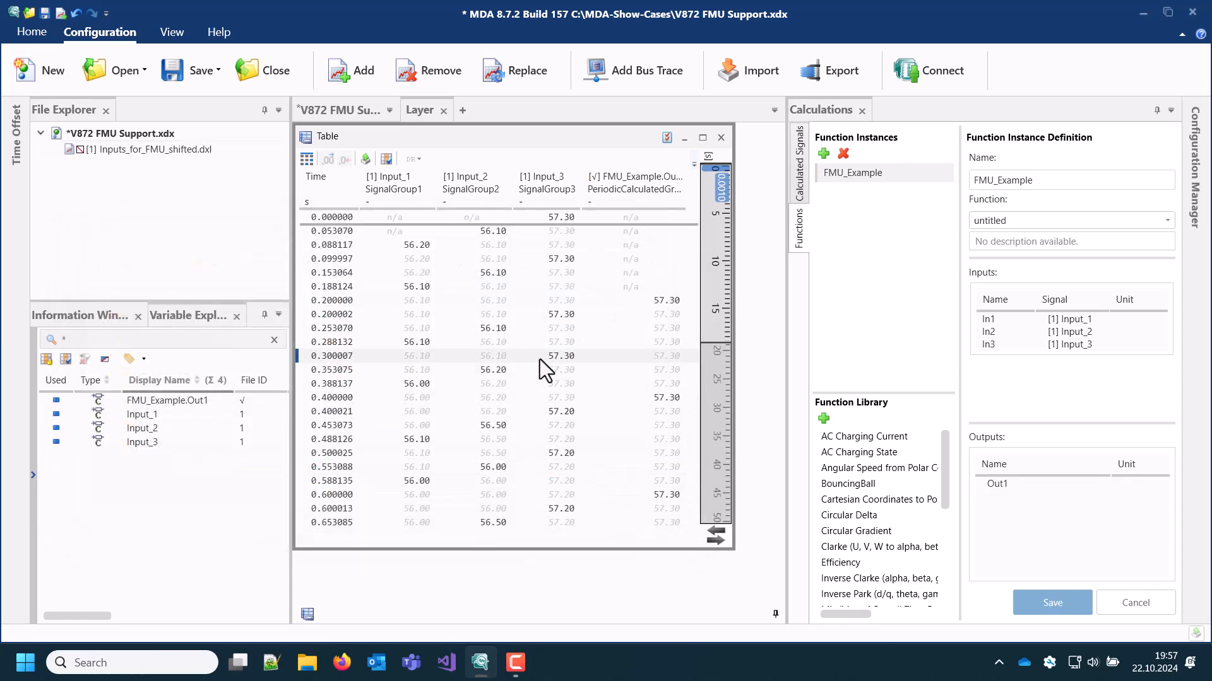
scroll(509, 238, "up", 3)
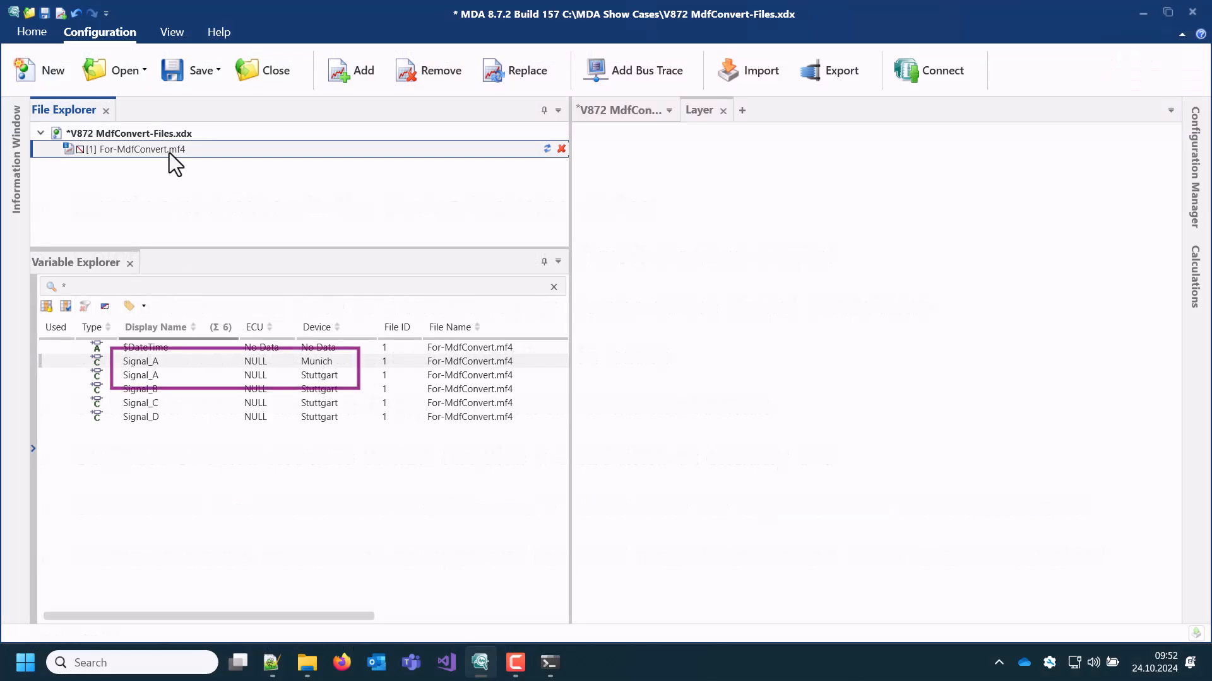
Check the two Signal_A entries of For-MdfConvert.mf4 and display the MdfConvert help in the command prompt with "mdfconvert -h"
left_click(270, 367)
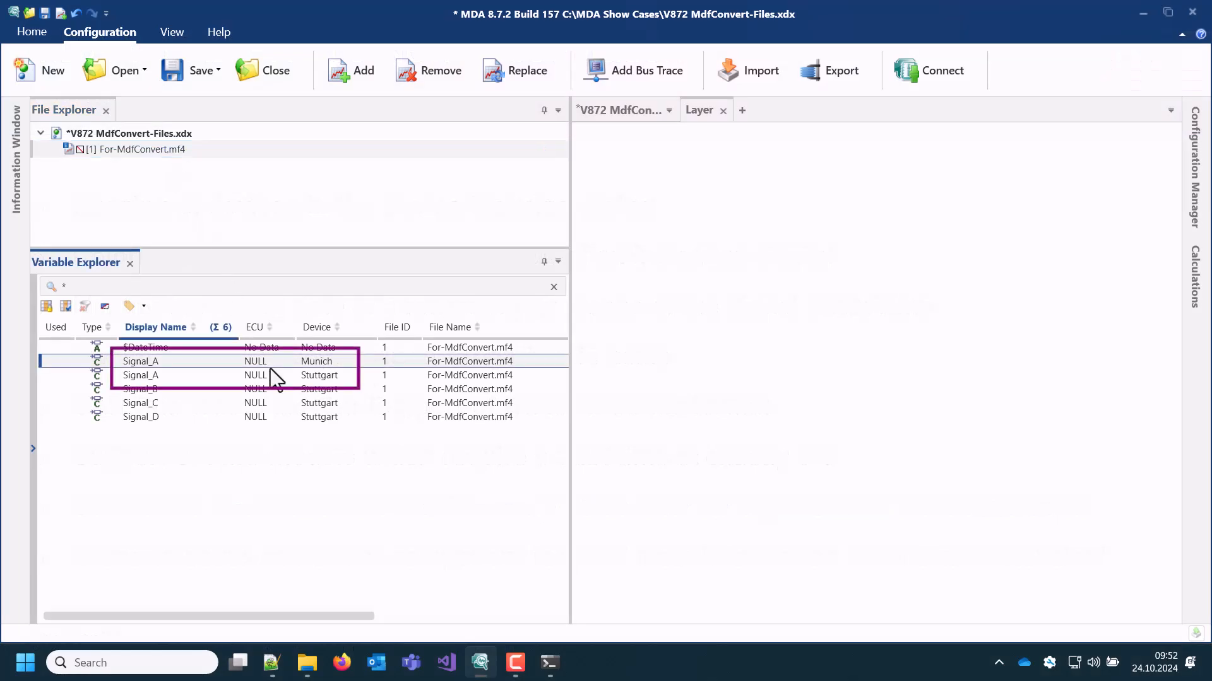
left_click(273, 376)
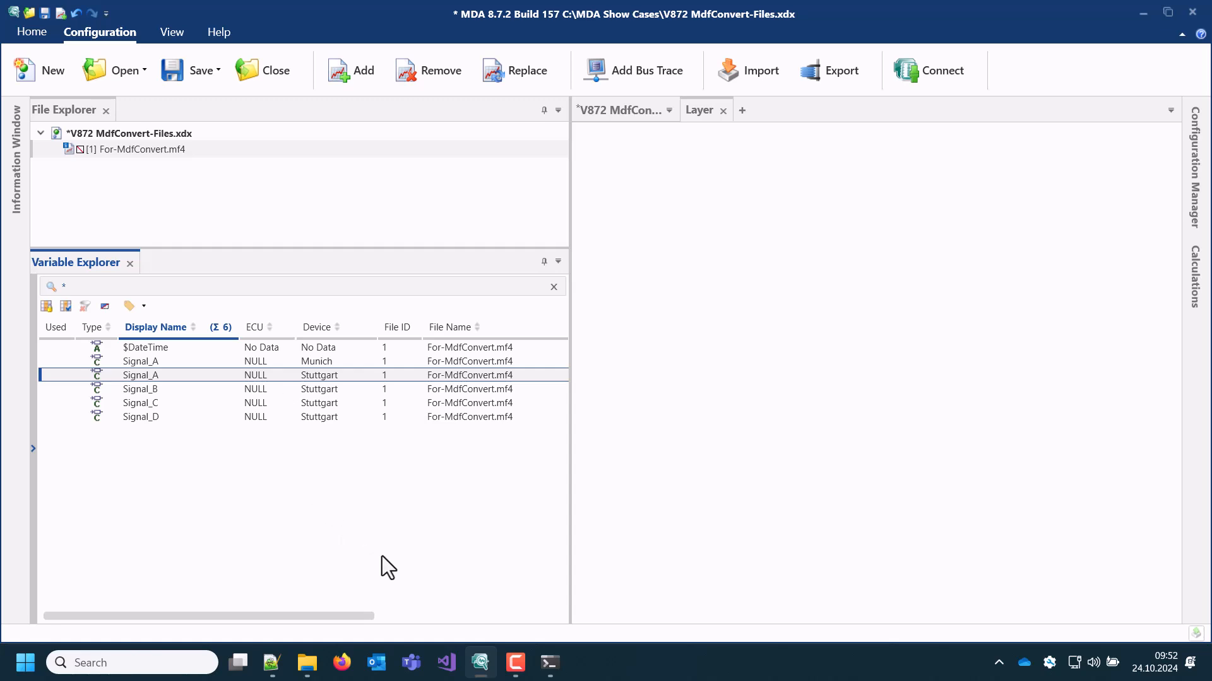
left_click(549, 663)
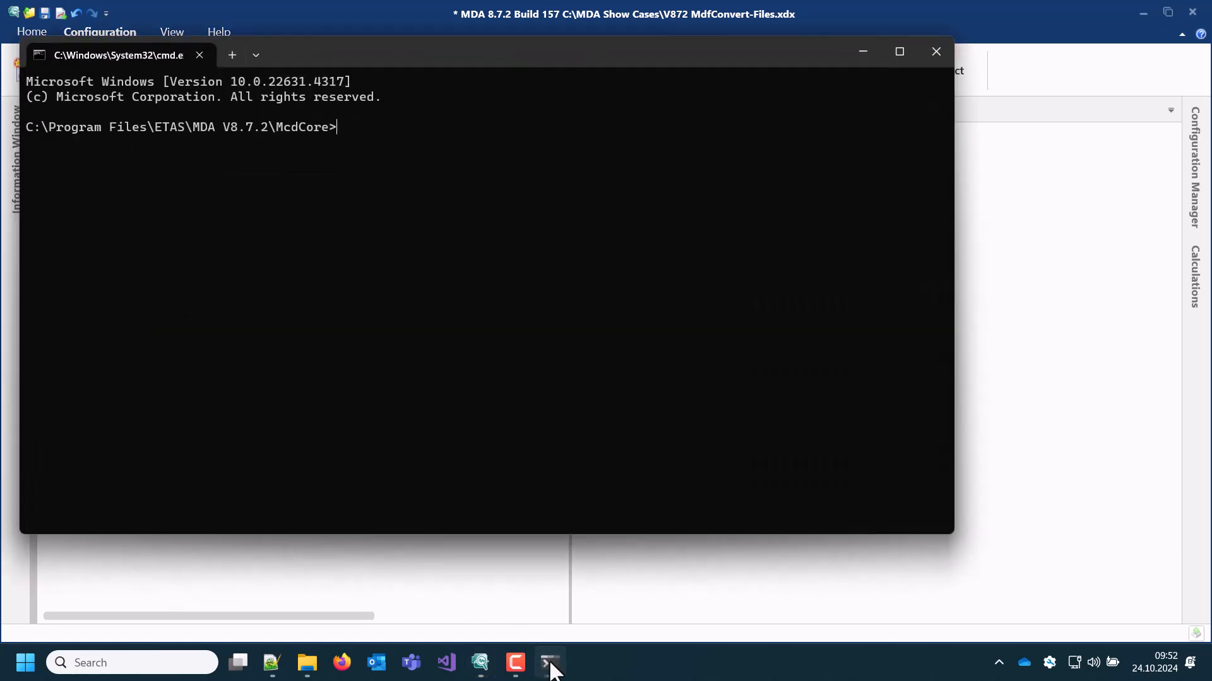
type("mdfconvert -h")
key("Return")
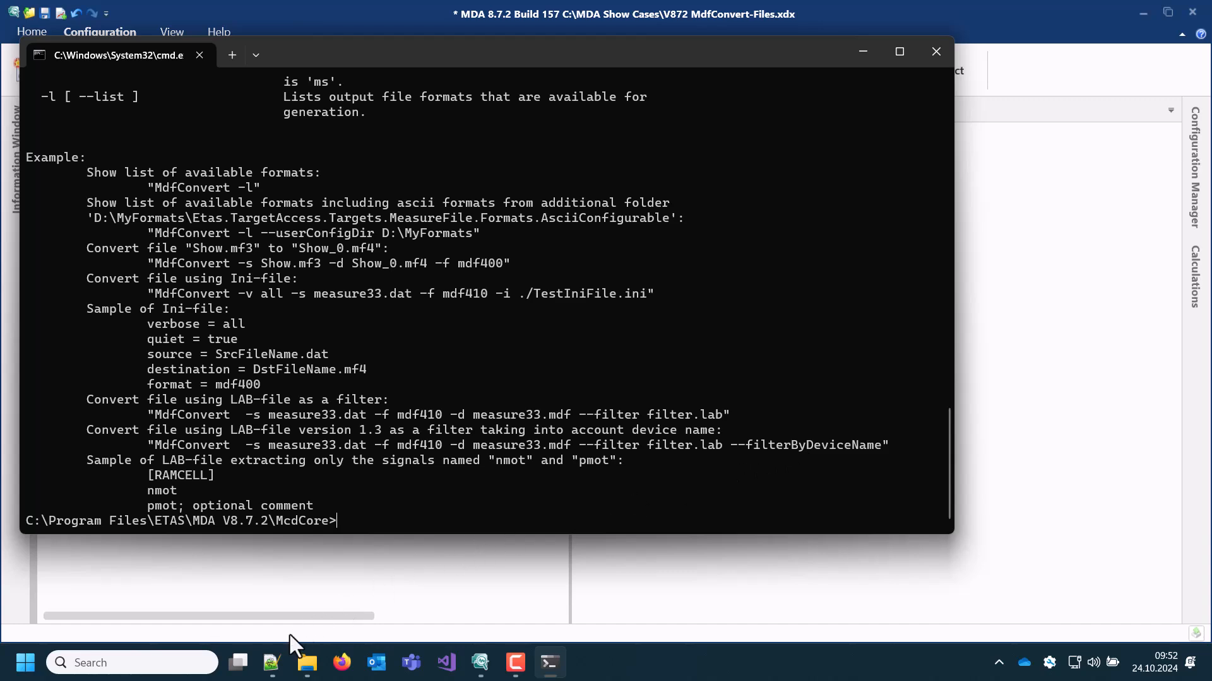
Switch to Notepad++ and examine the destination and filter lines of MdfConvert.INI and the signal list in LAB without Device.lab
left_click(271, 663)
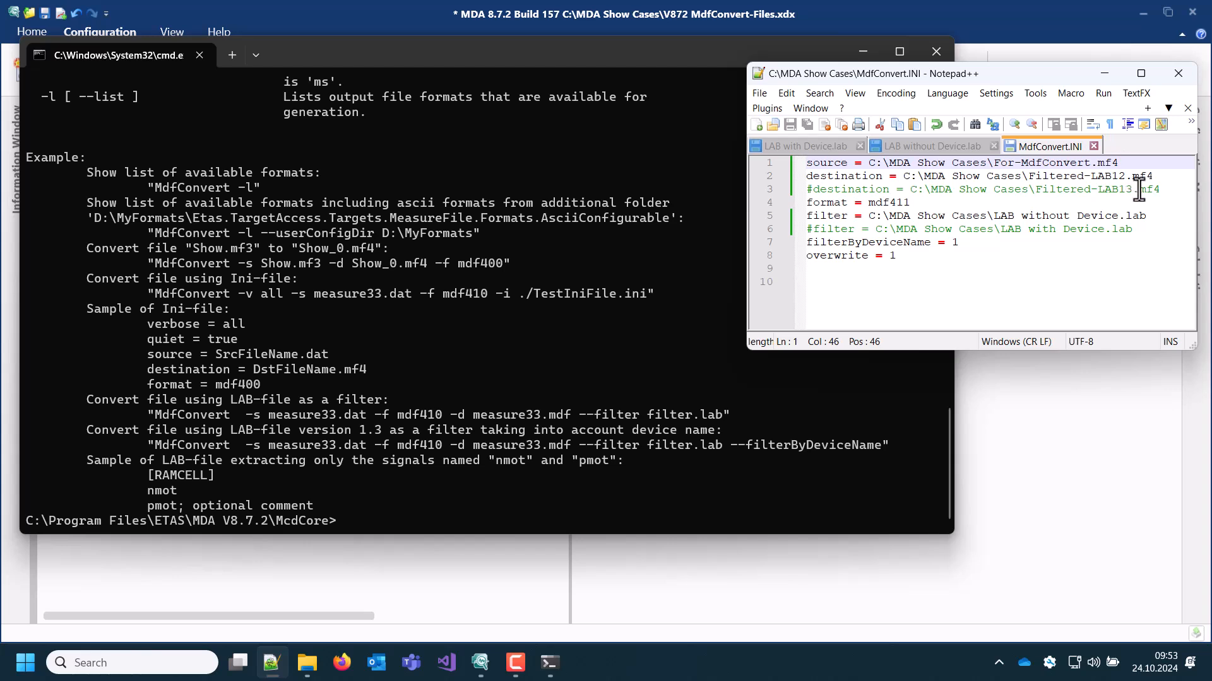
left_click(1147, 216)
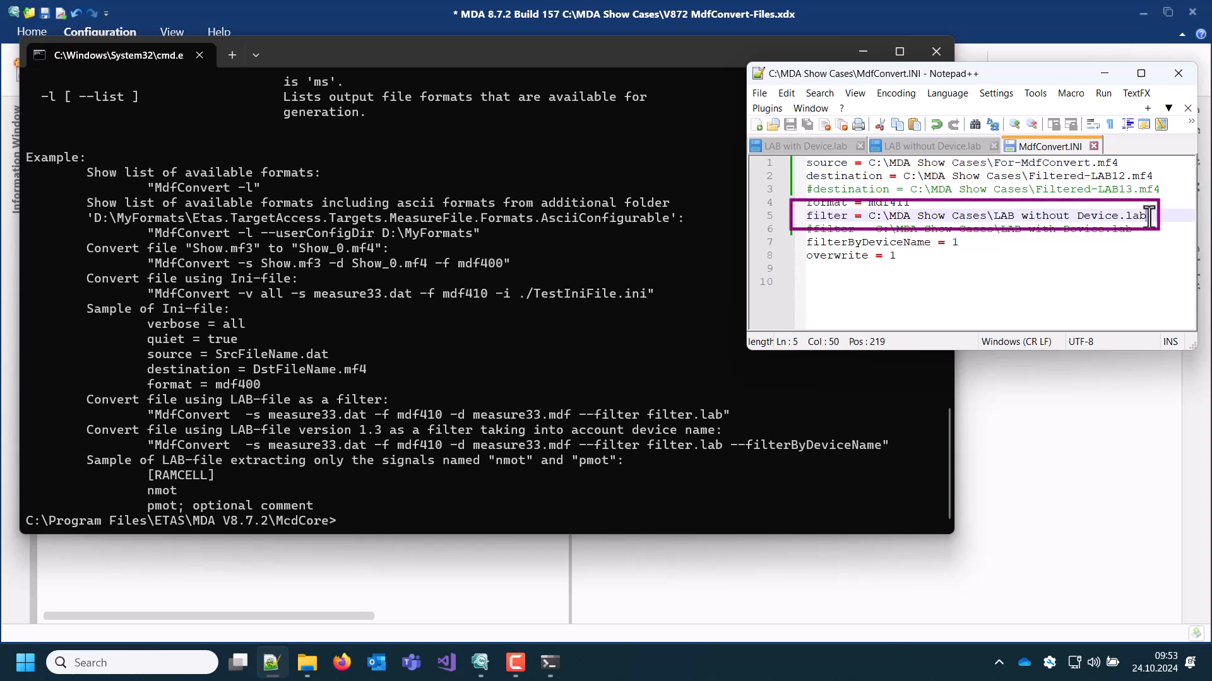
left_click(1157, 177)
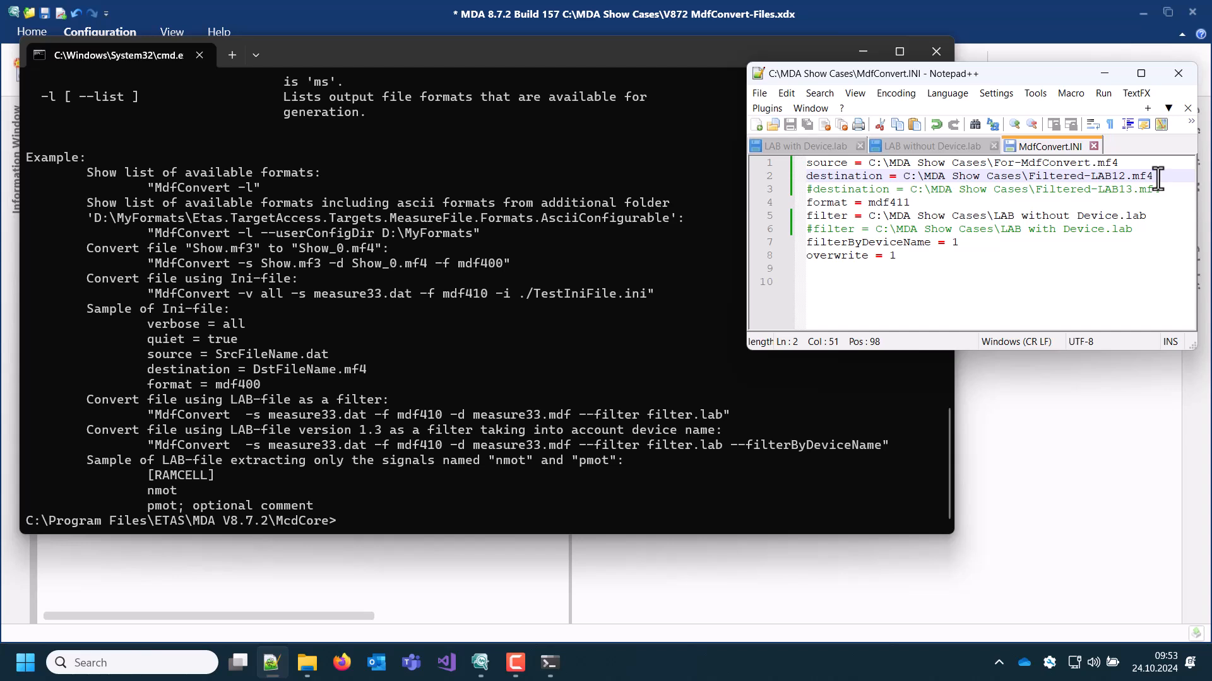
left_click(959, 149)
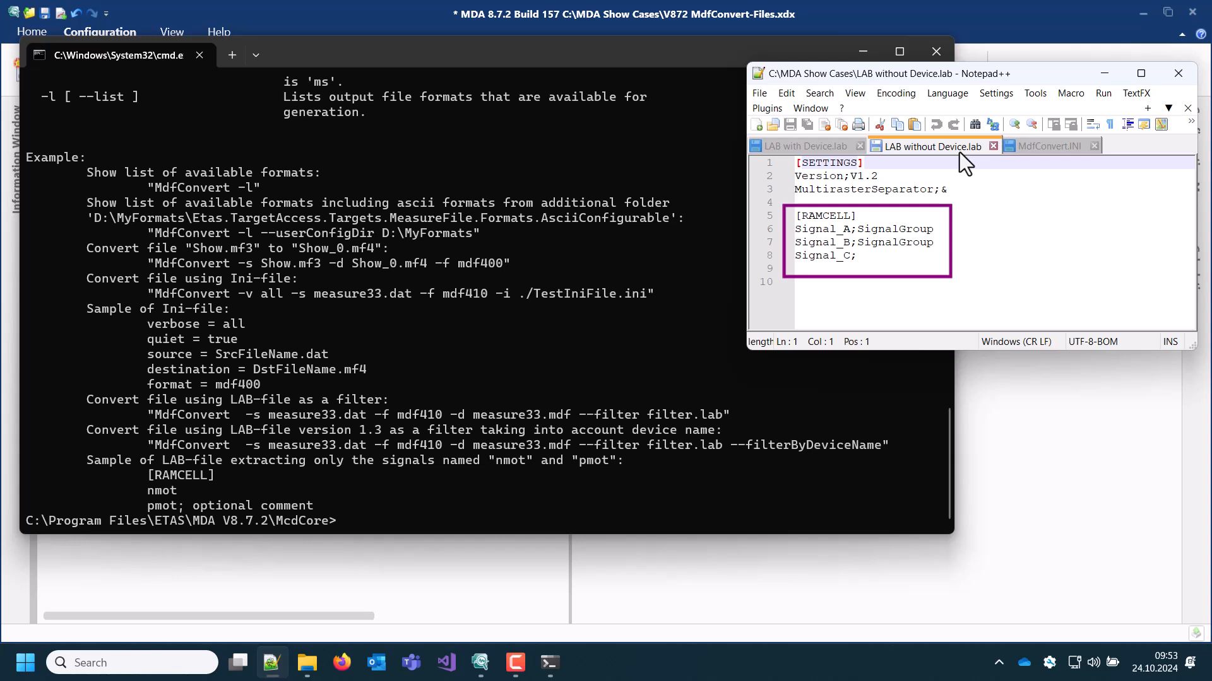
left_click(1021, 149)
Run mdfconvert -i "C:\MDA Show Cases\MdfConvert.INI" in the command prompt and check the output file in the MDA Show Cases folder
left_click(685, 325)
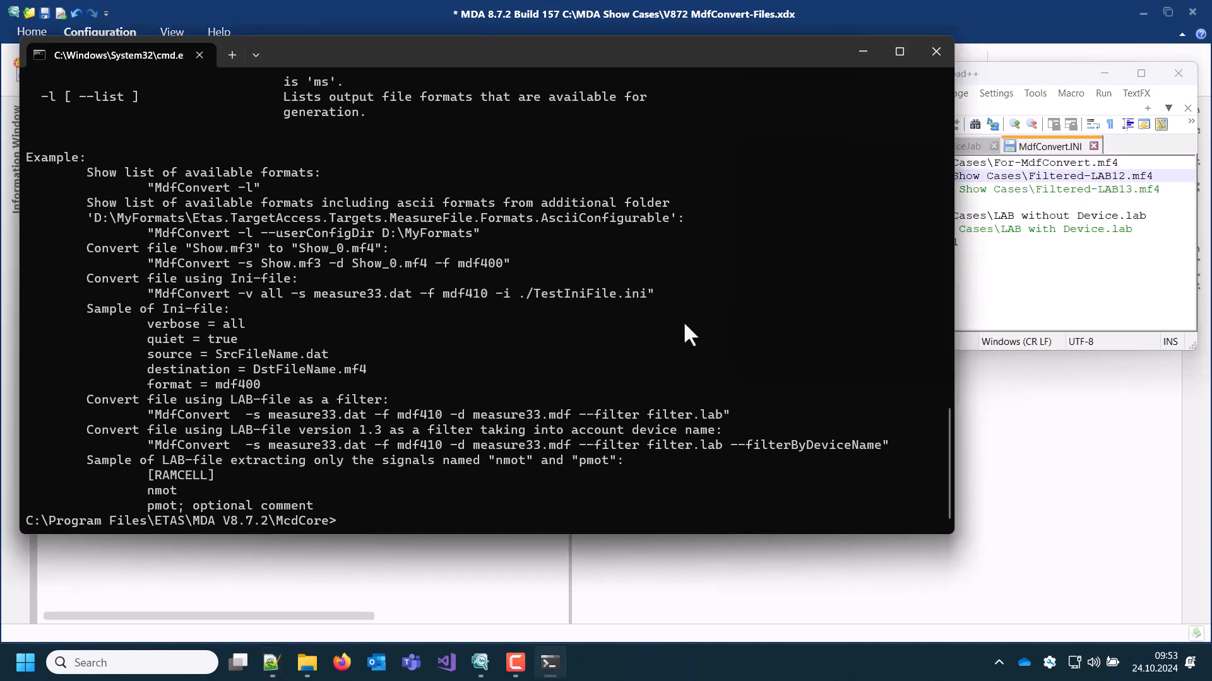
type("mdfconvert -i")
left_click(307, 663)
left_click(813, 486)
left_click_drag(813, 485, 487, 520)
left_click(487, 520)
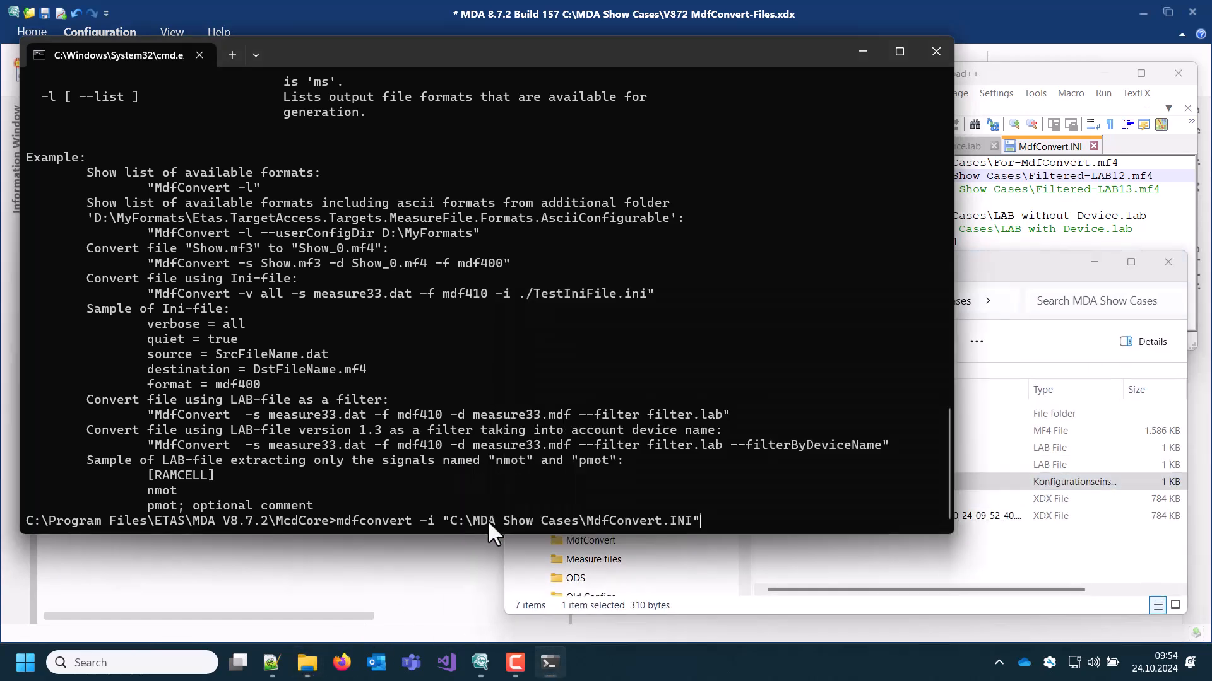
key("Return")
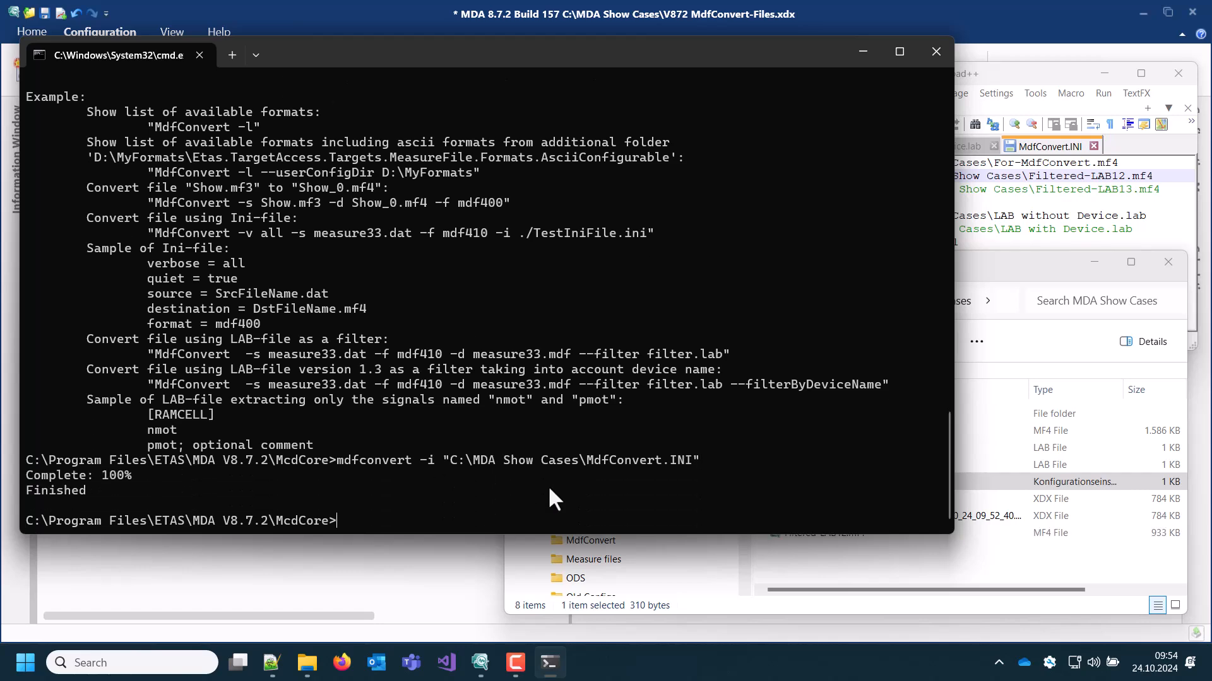
left_click(1026, 497)
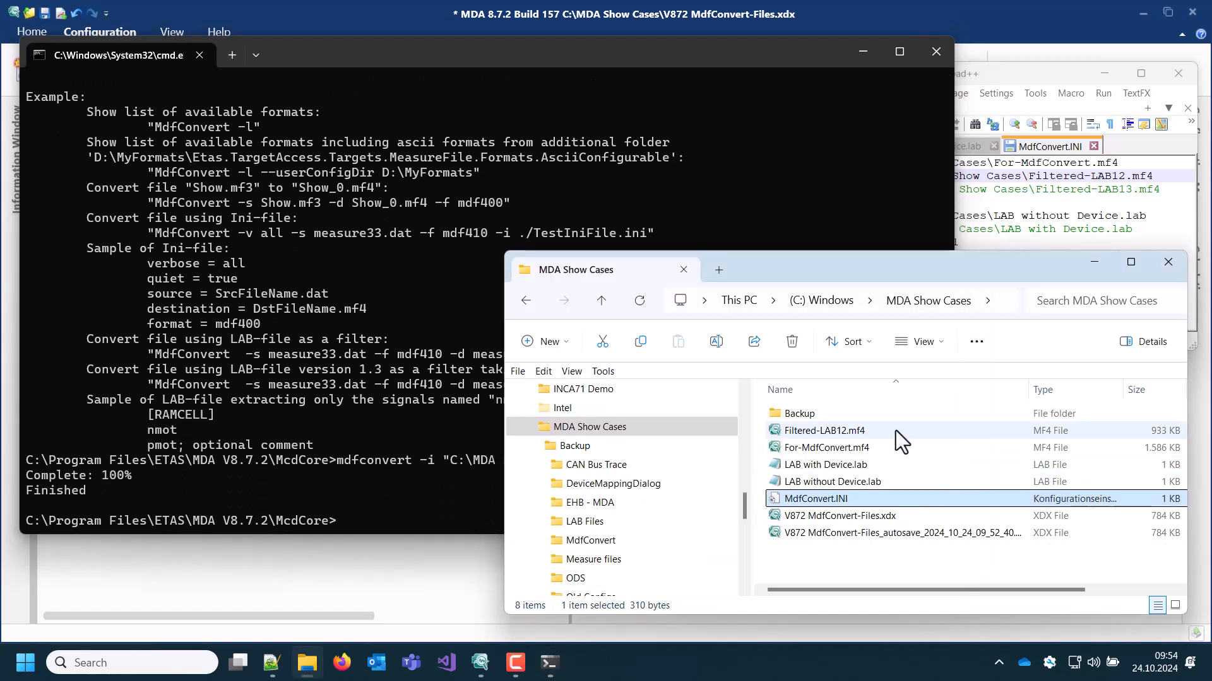
Switch MdfConvert.INI to destination Filtered-LAB13.mf4 and filter LAB with Device.lab, commenting out the Filtered-LAB12.mf4 and LAB without Device.lab lines
left_click(1073, 151)
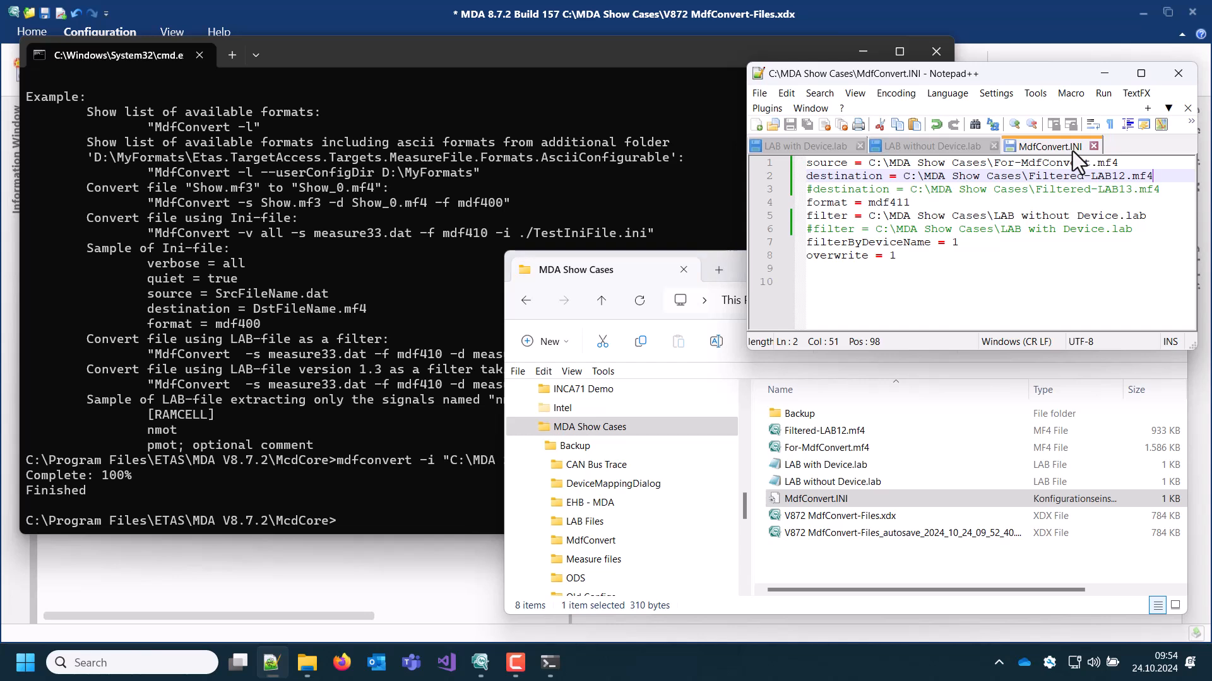
key("Home")
type("#")
key("Down")
key("BackSpace")
key("Down")
key("Down")
type("#")
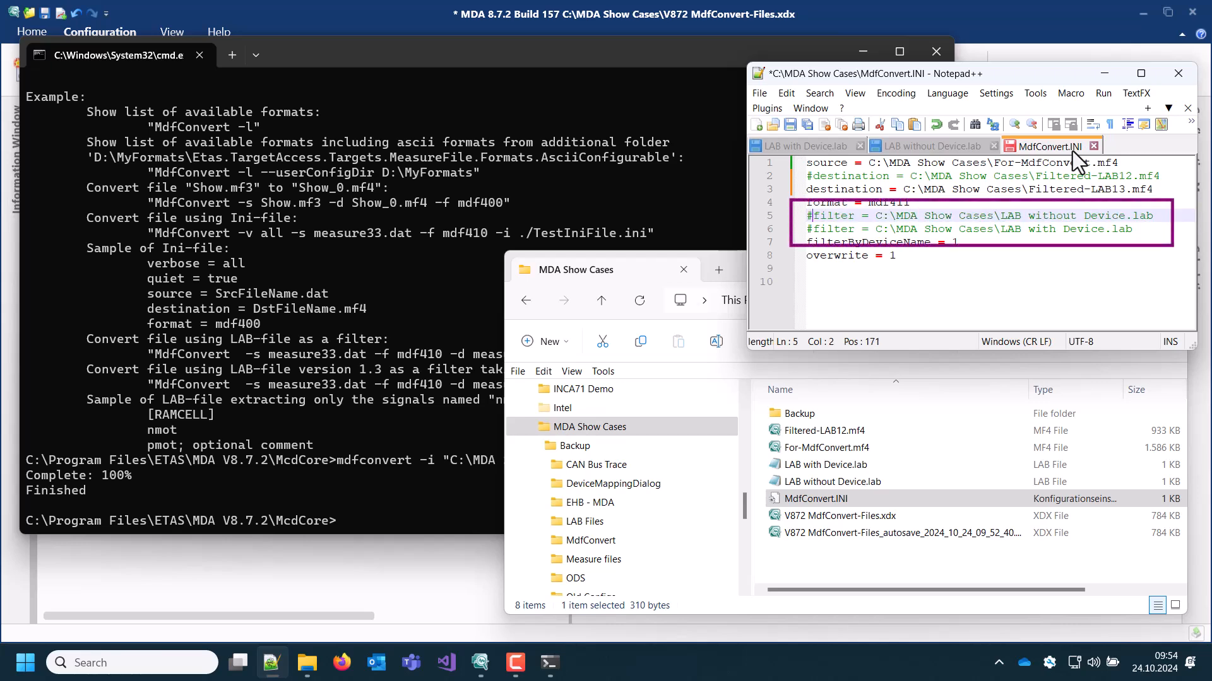
key("Down")
key("BackSpace")
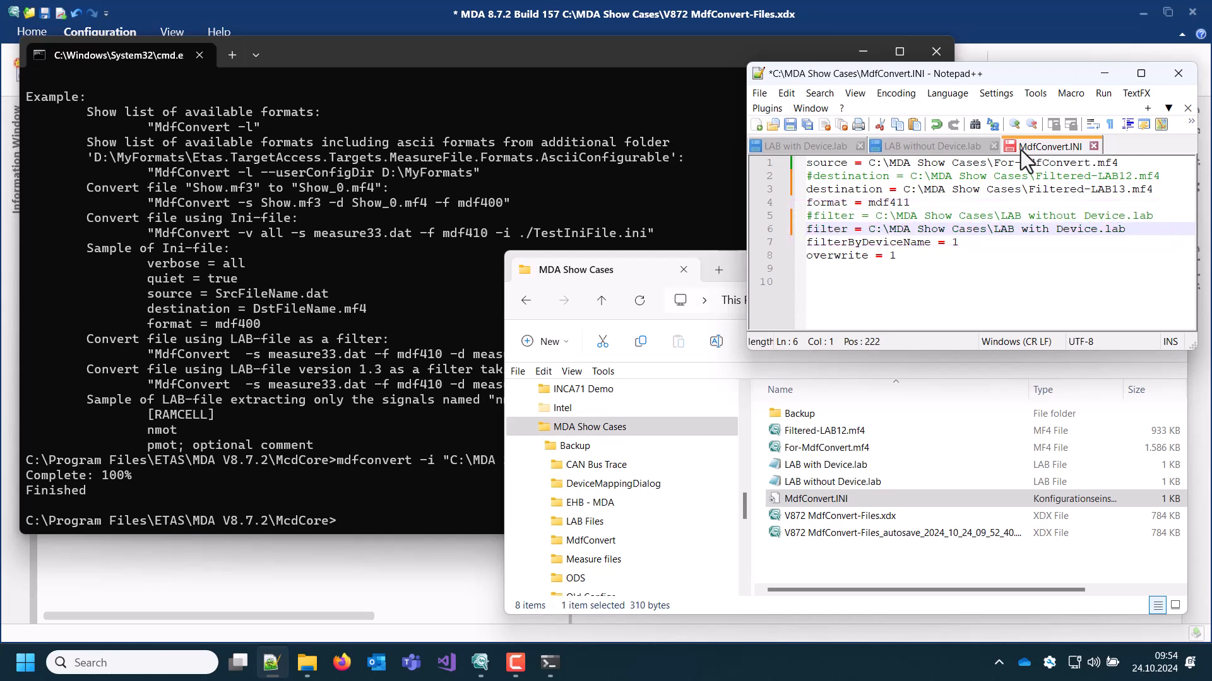
Check the device names in LAB with Device.lab and save the edited MdfConvert.INI
left_click(812, 146)
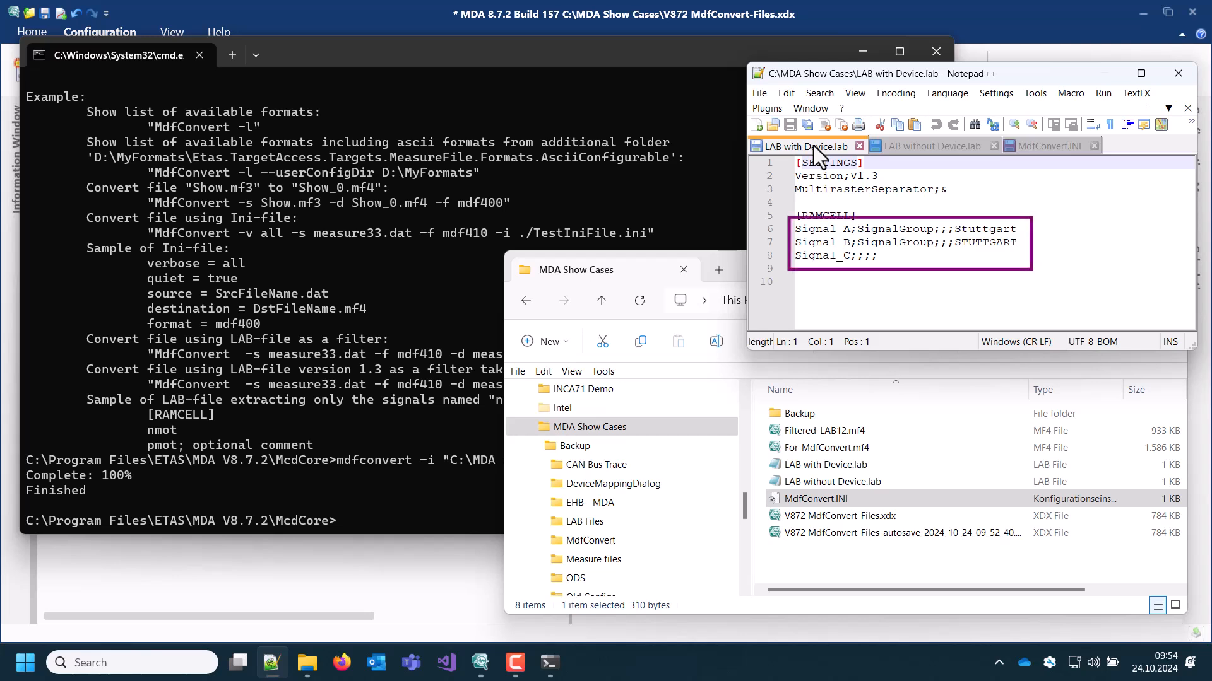
left_click_drag(1017, 243, 954, 246)
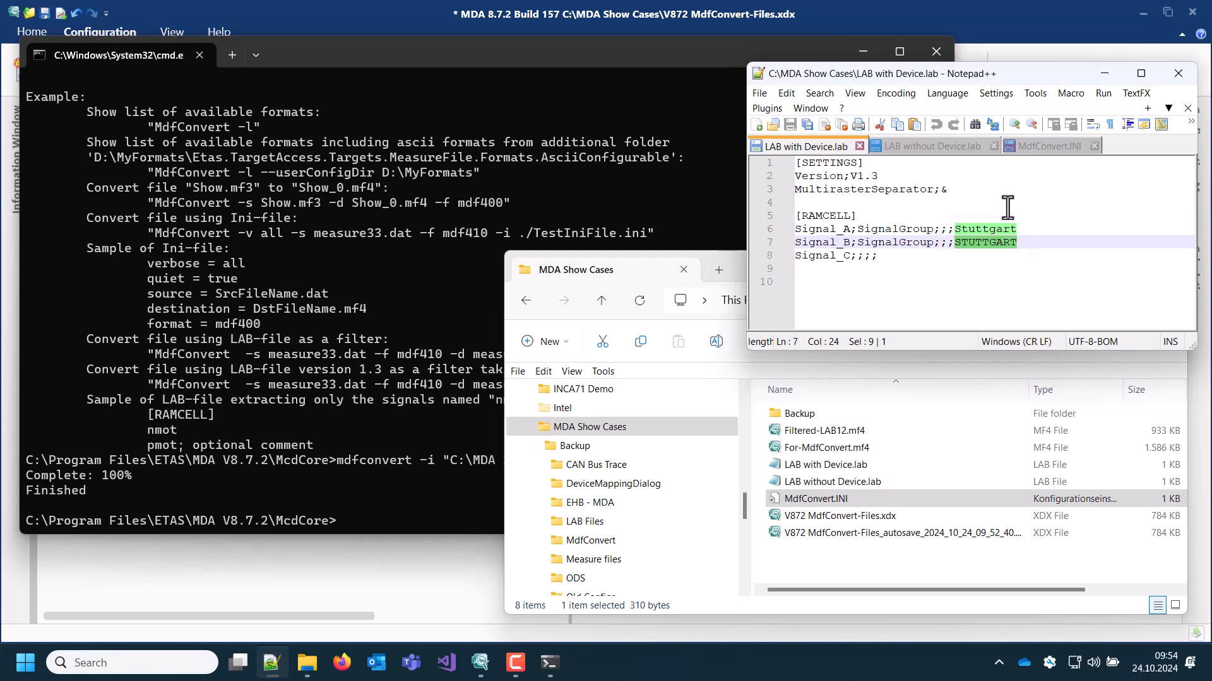
left_click(1029, 149)
left_click(790, 123)
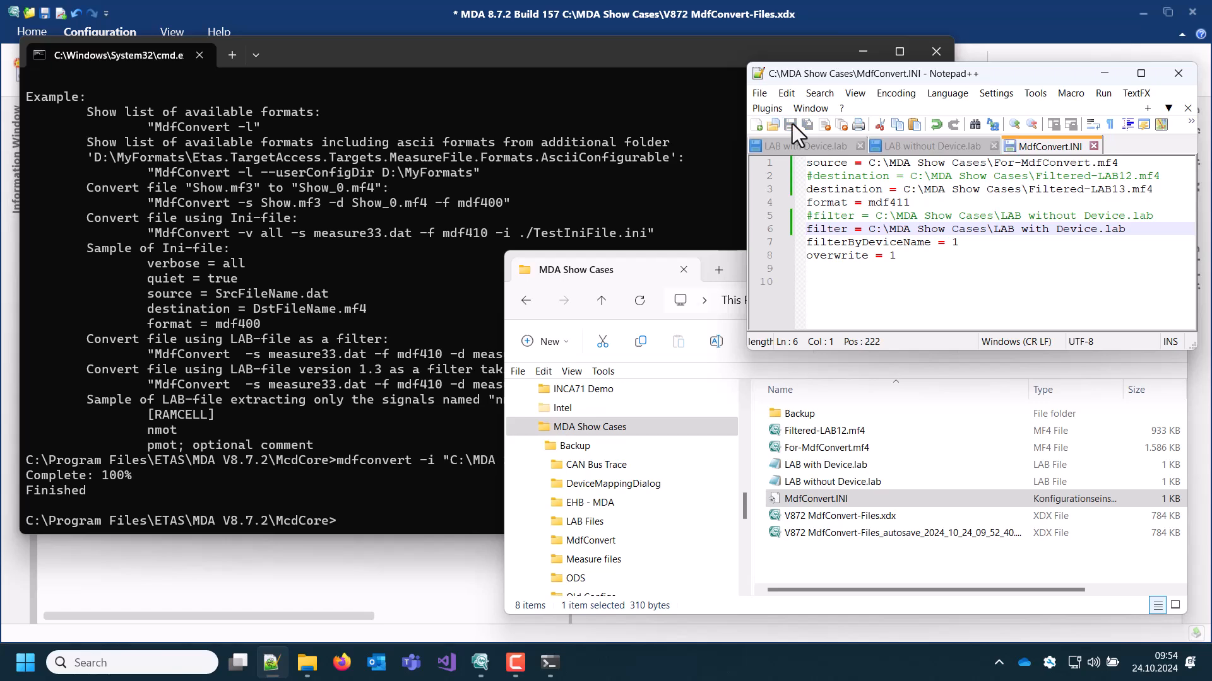
Rerun the previous mdfconvert command in the command prompt with the updated MdfConvert.INI
left_click(480, 511)
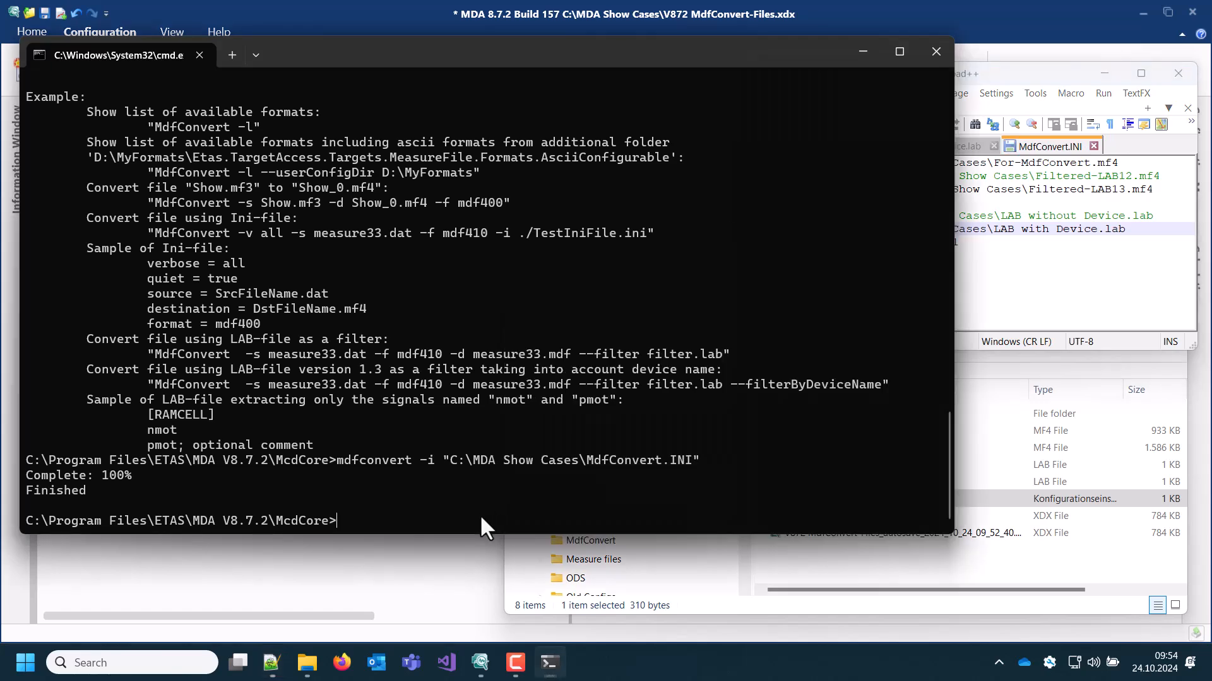
key("Up")
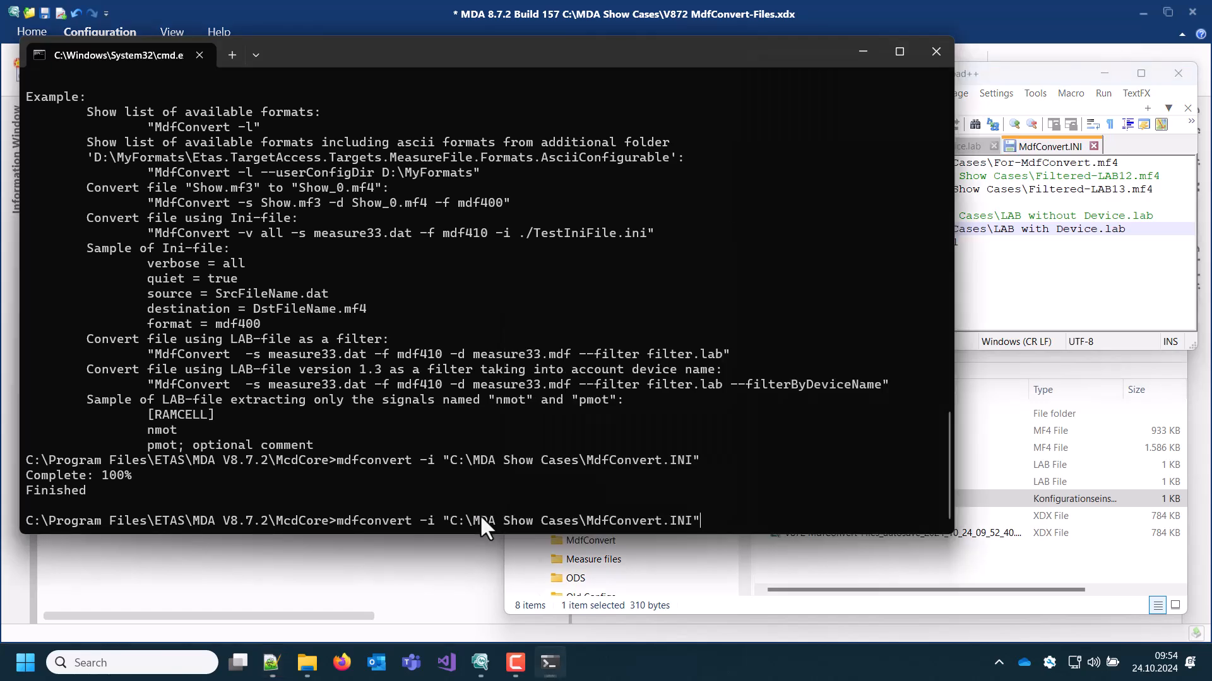
key("Return")
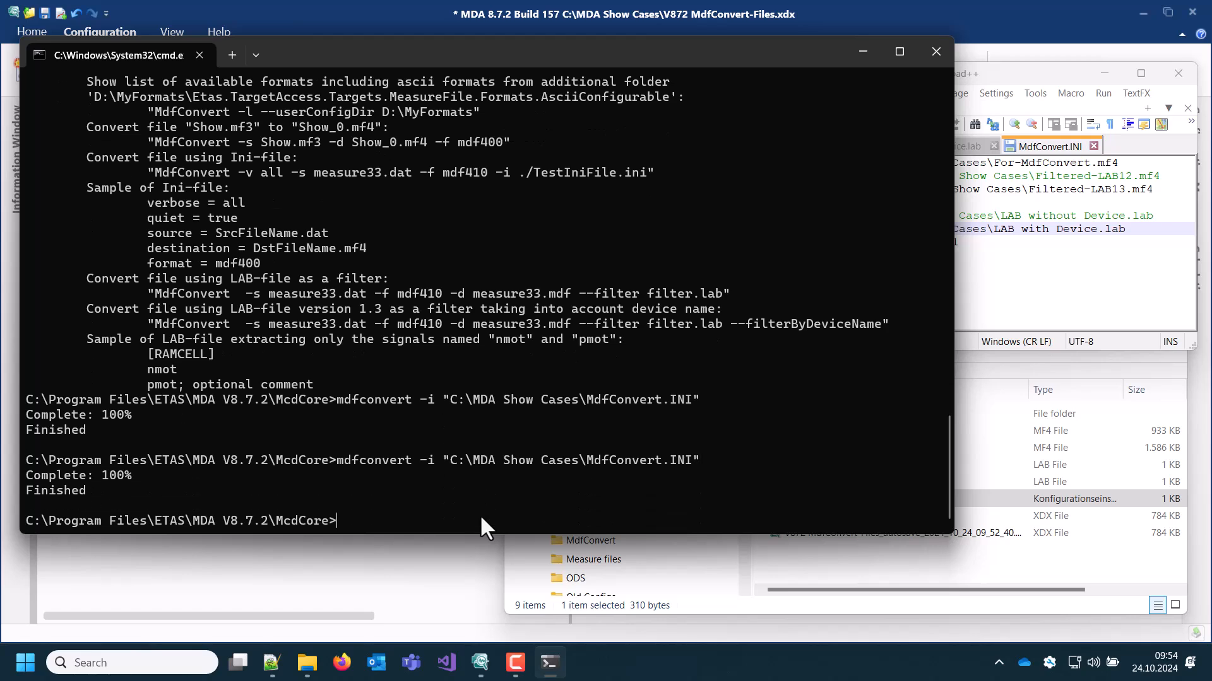
Add Filtered-LAB12.mf4 and Filtered-LAB13.mf4 from the MDA Show Cases folder to the MDA configuration
left_click(974, 516)
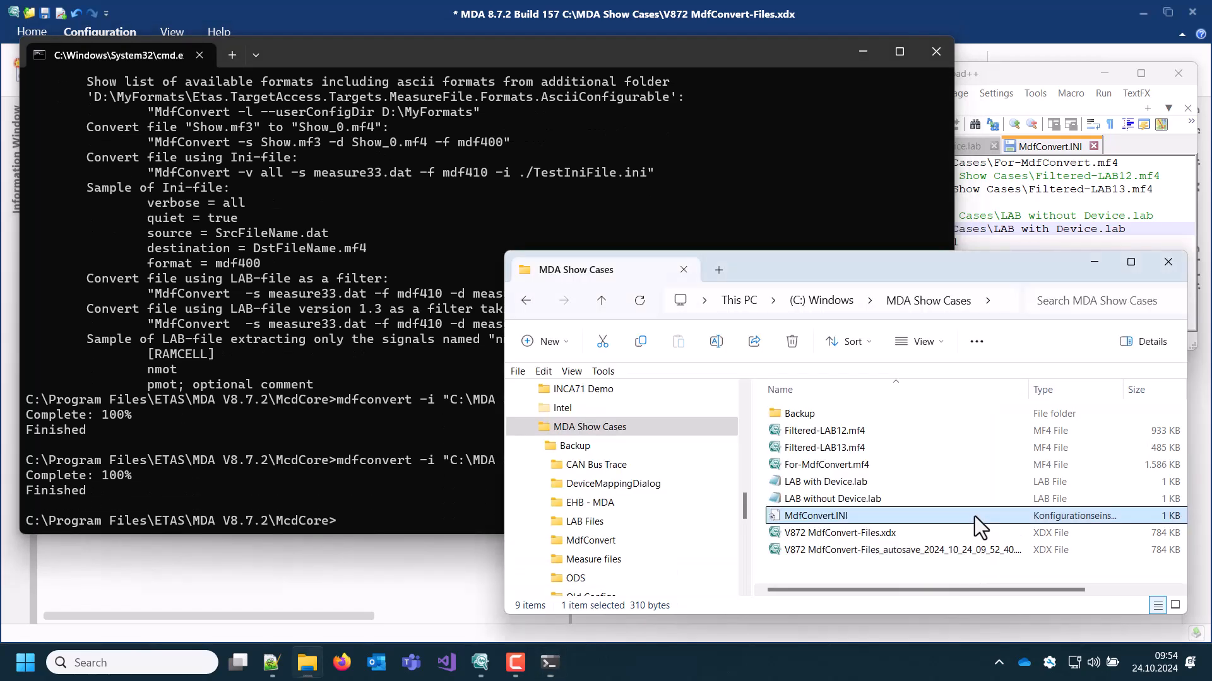
left_click(858, 434)
left_click(860, 449, "ctrl")
left_click_drag(845, 433, 436, 565)
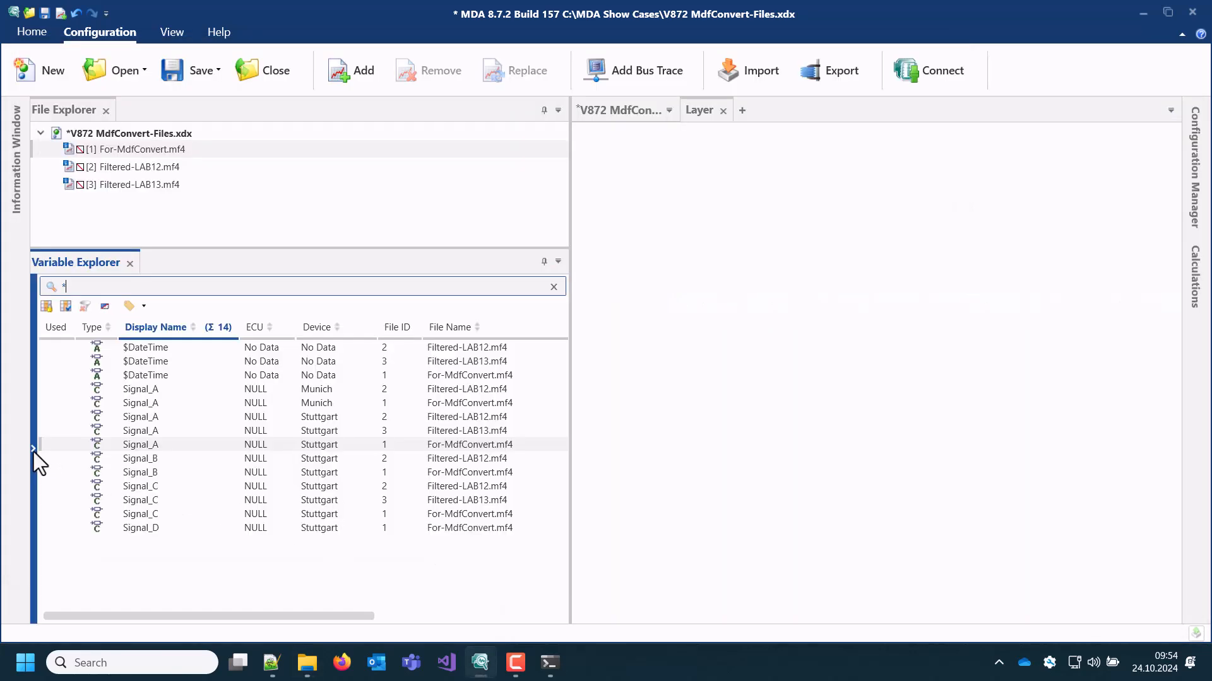
Filter the Variable Explorer by source to only Filtered-LAB12.mf4 and examine its Signal_A entries
left_click(33, 449)
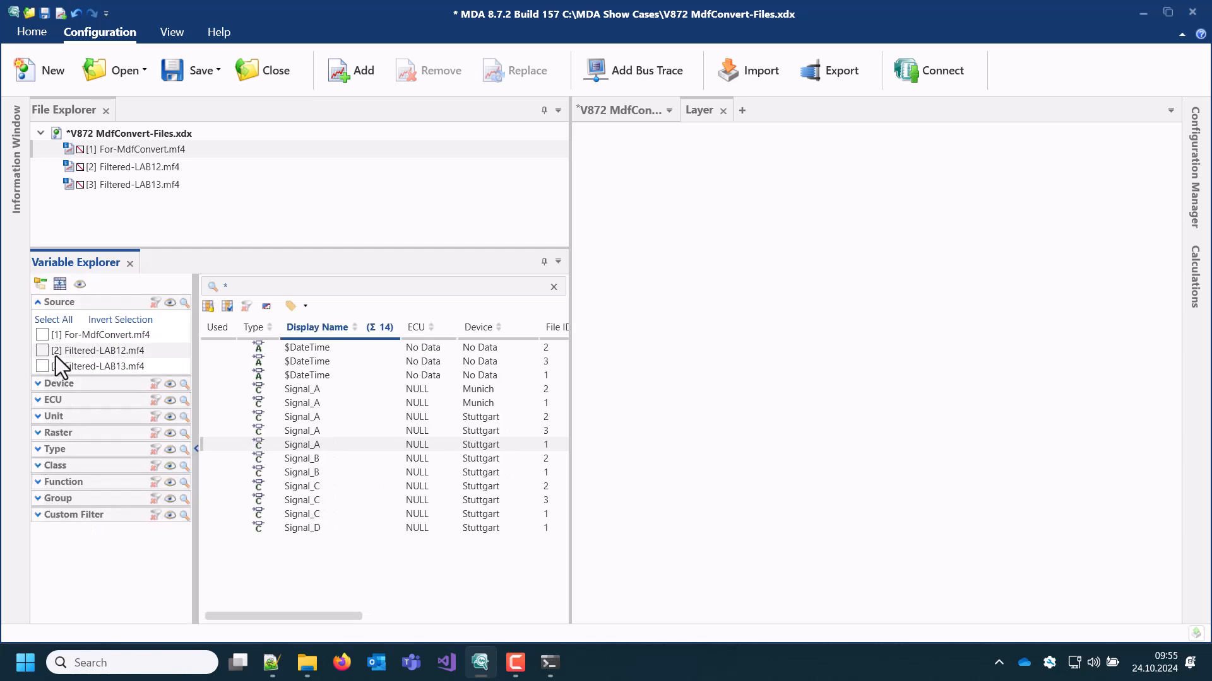
left_click(43, 335)
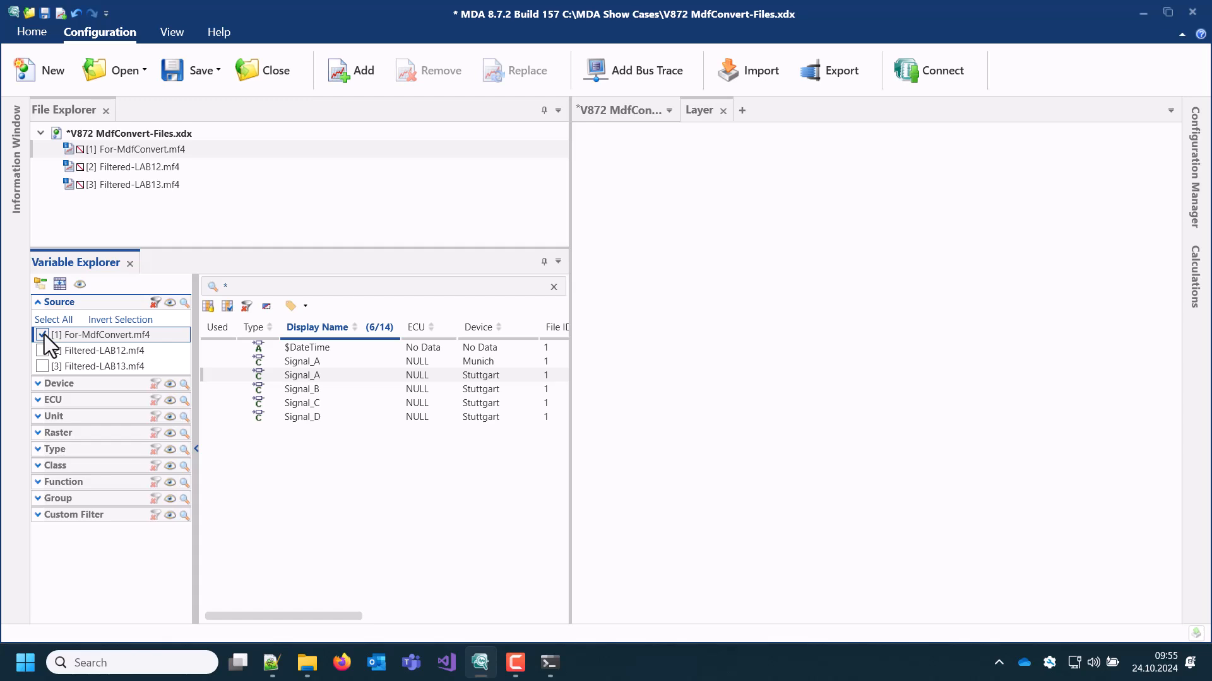
left_click(44, 346)
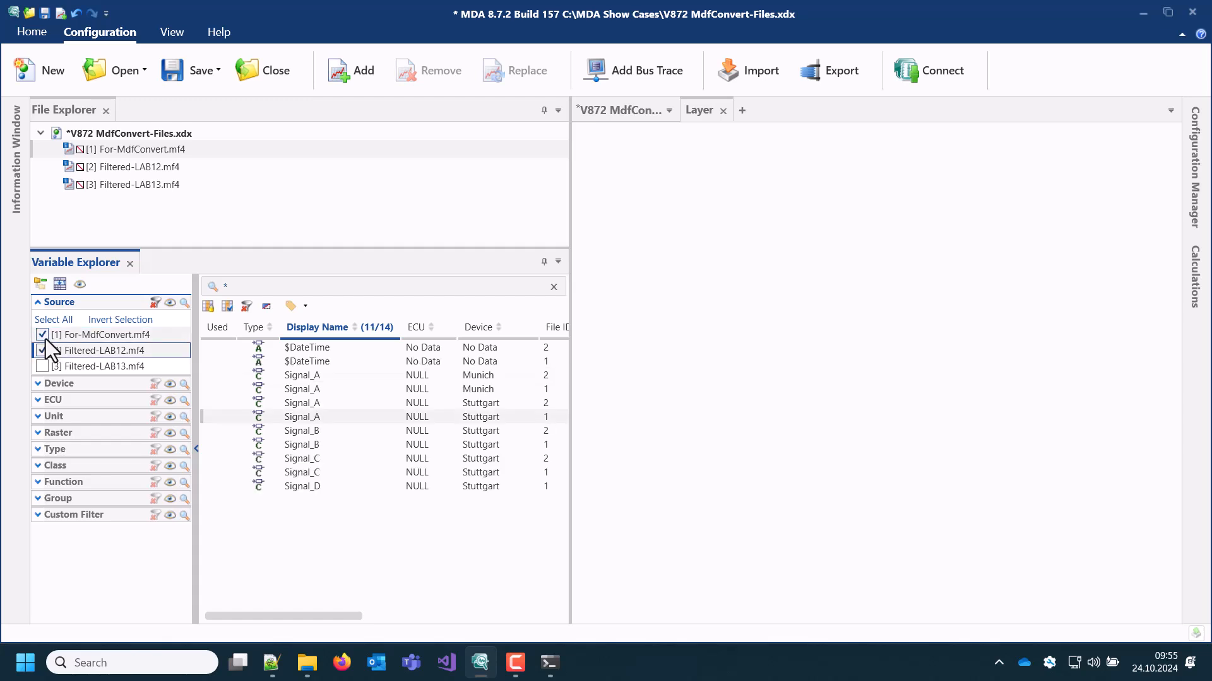
left_click(44, 335)
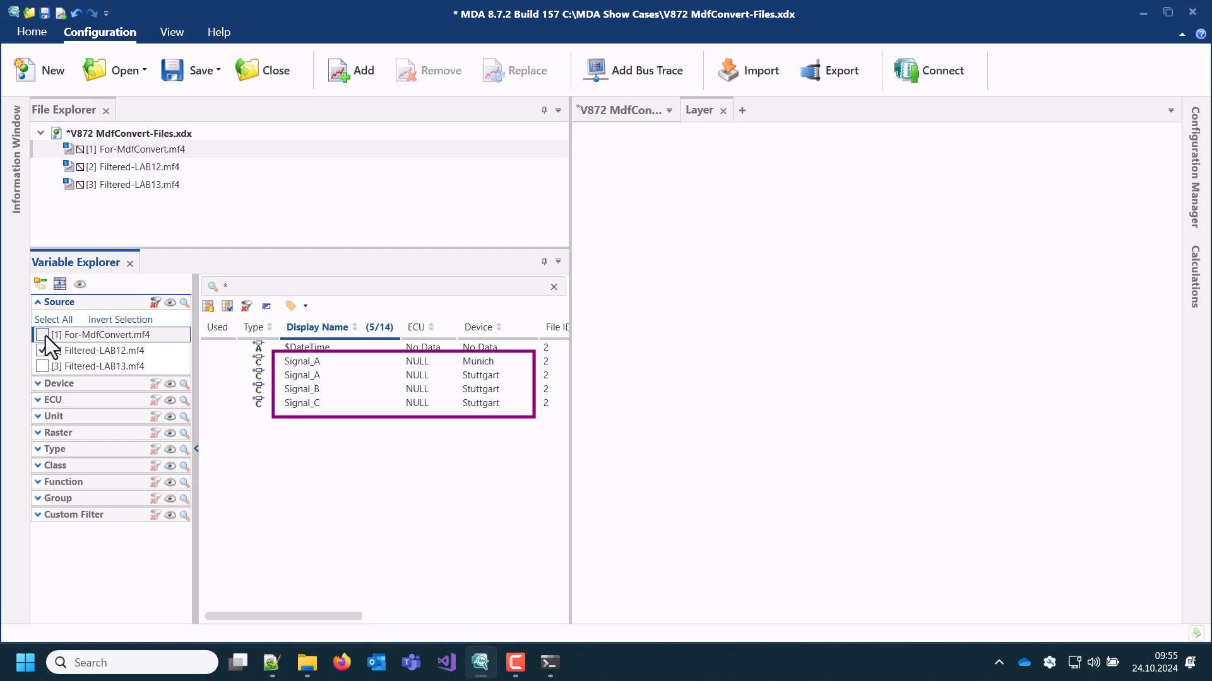
left_click(325, 363)
left_click(327, 374, "ctrl")
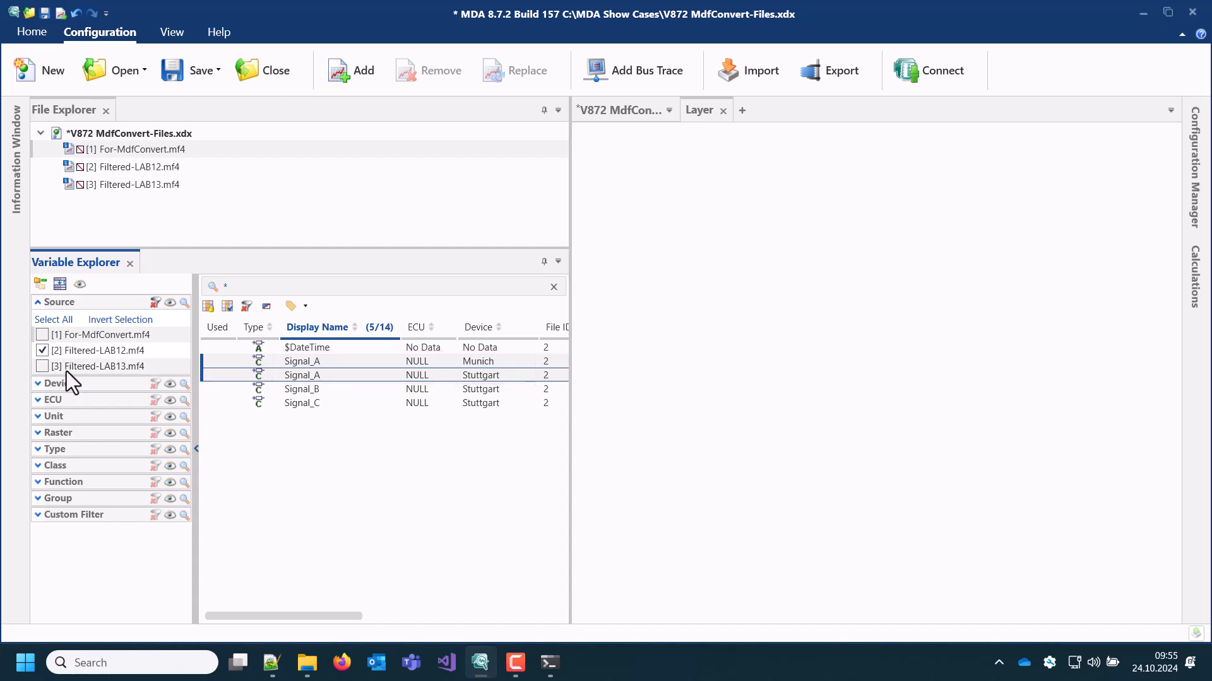
Change the source filter to only Filtered-LAB13.mf4 and examine its Signal_A and Signal_C entries
left_click(47, 370)
left_click(45, 354)
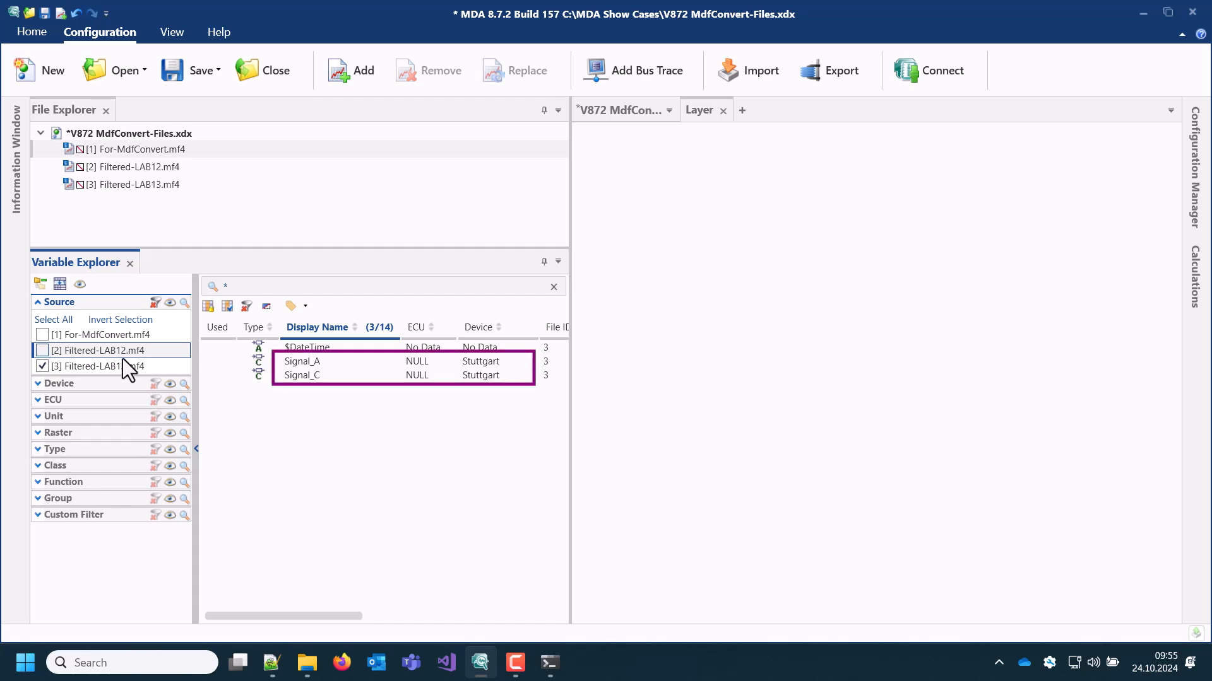
left_click(299, 363)
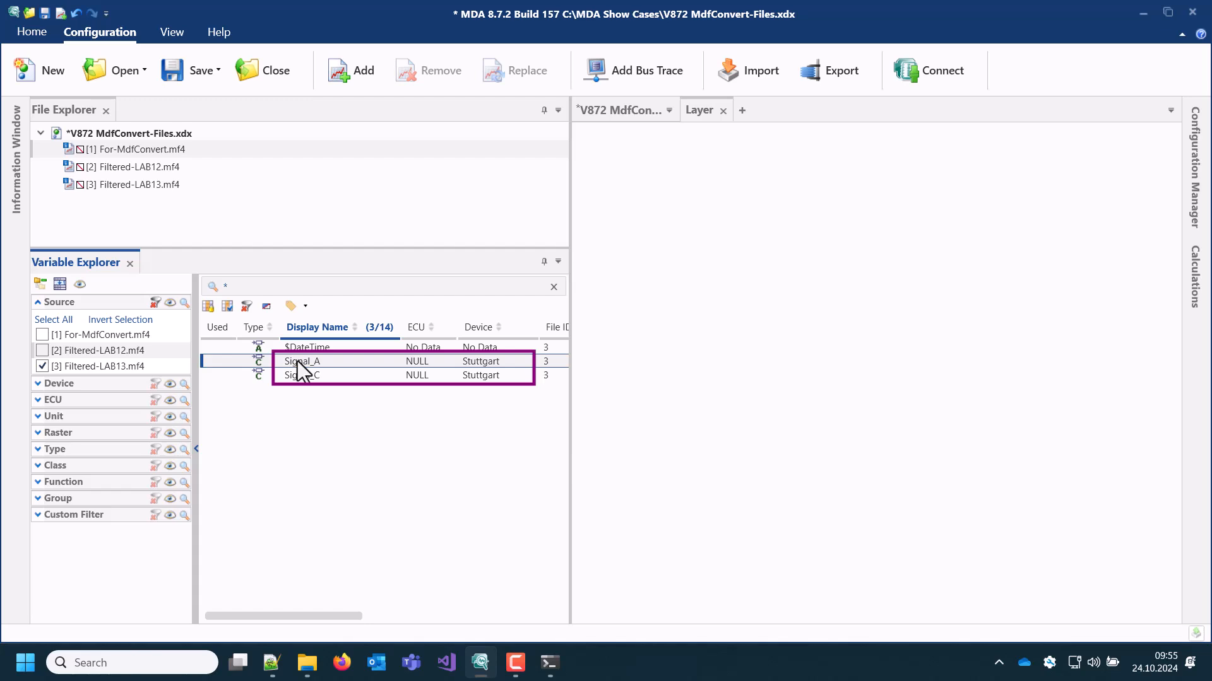
left_click(305, 377)
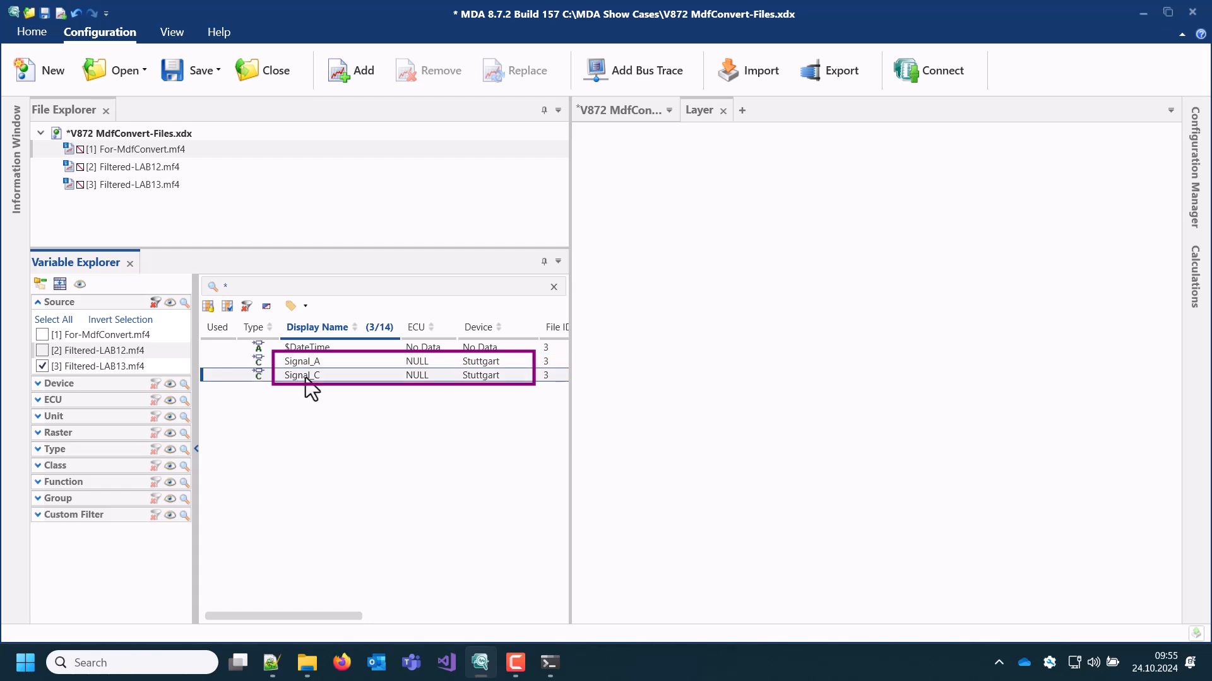